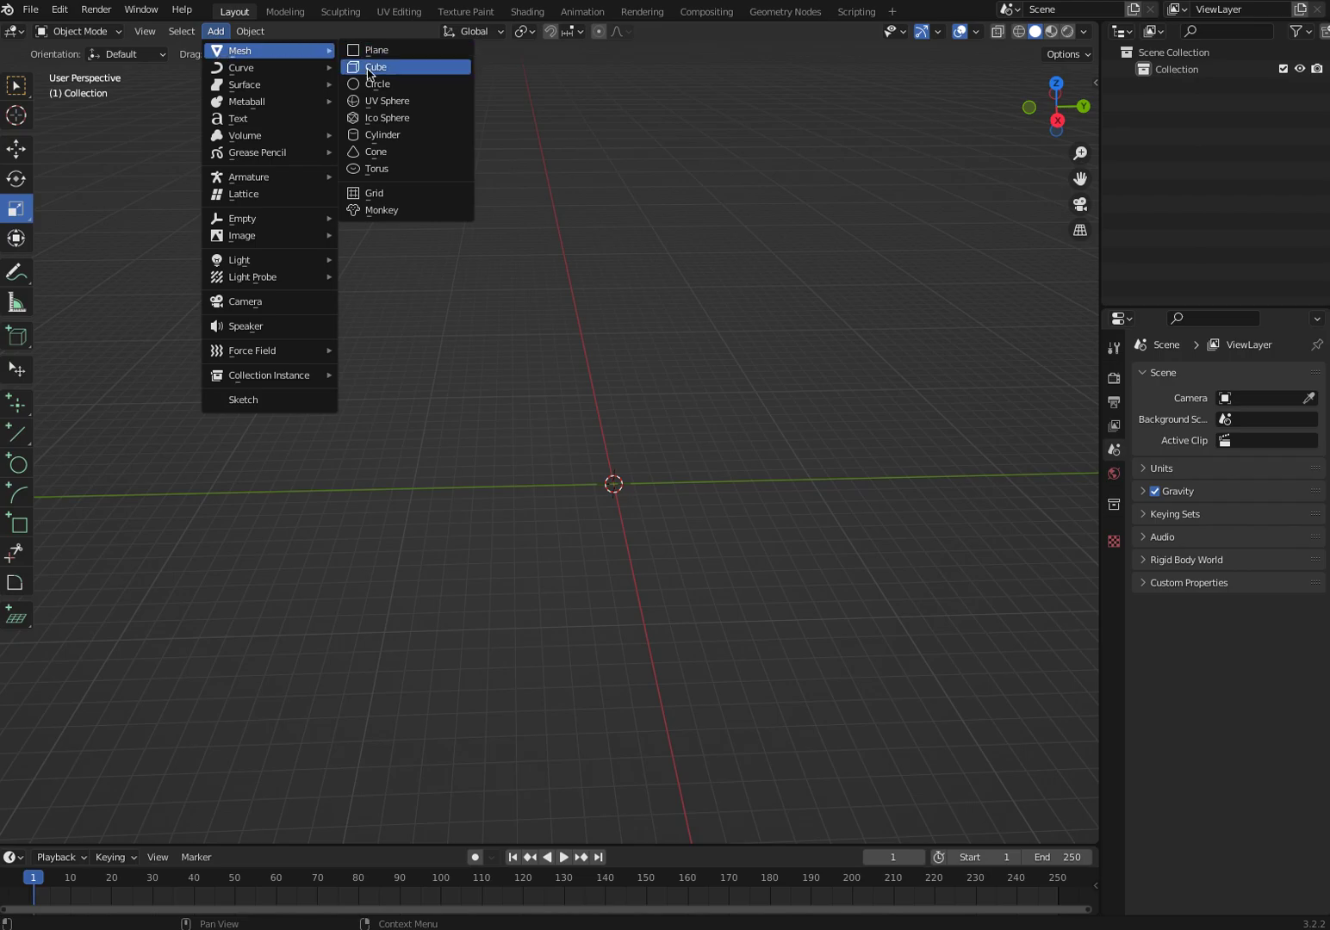
# Step: Add a mesh cylinder at the origin and set its X rotation to 90°
pyautogui.click(368, 135)
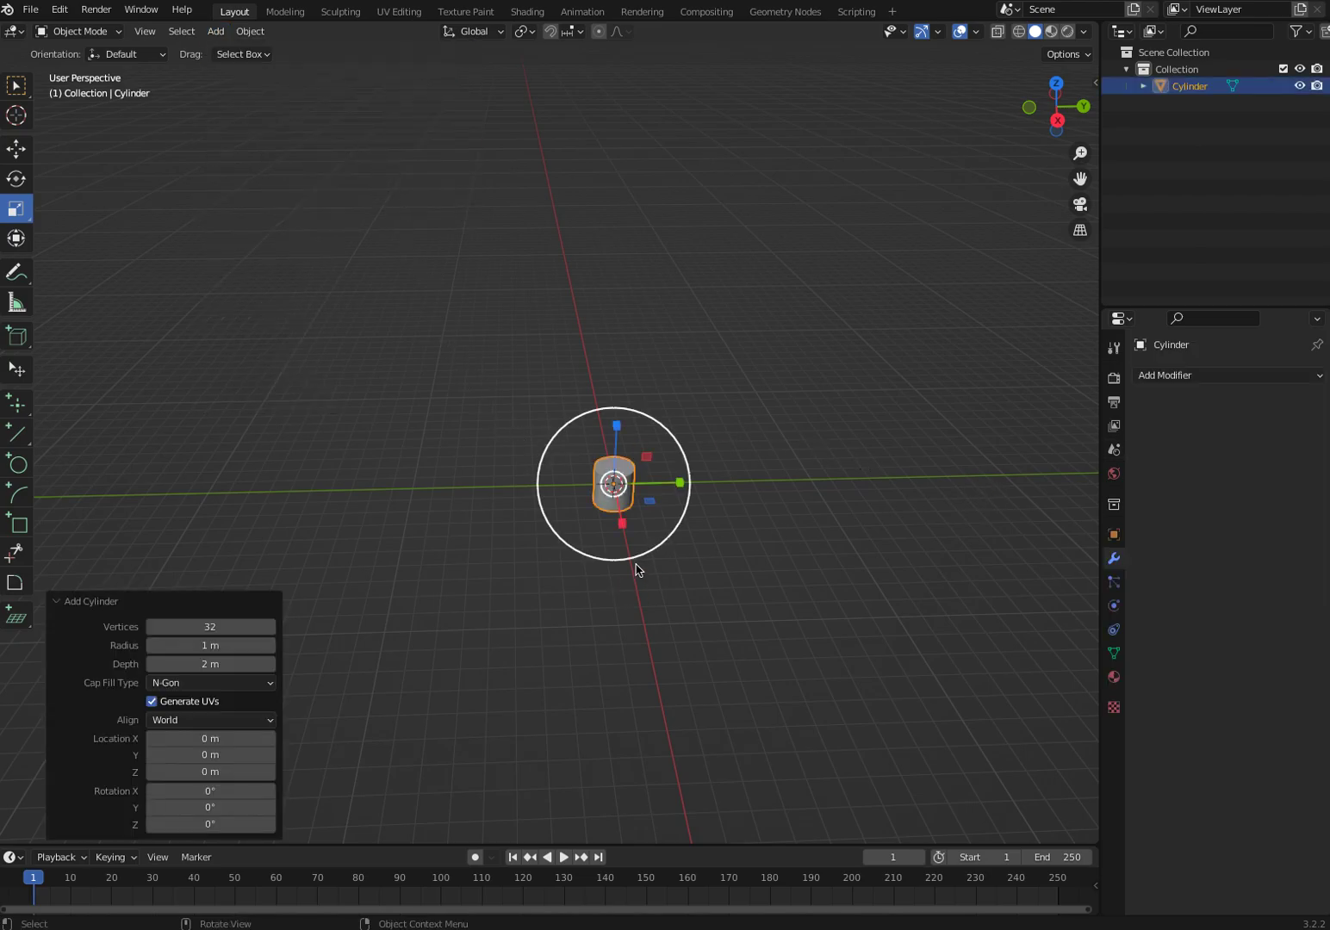
pyautogui.click(1113, 534)
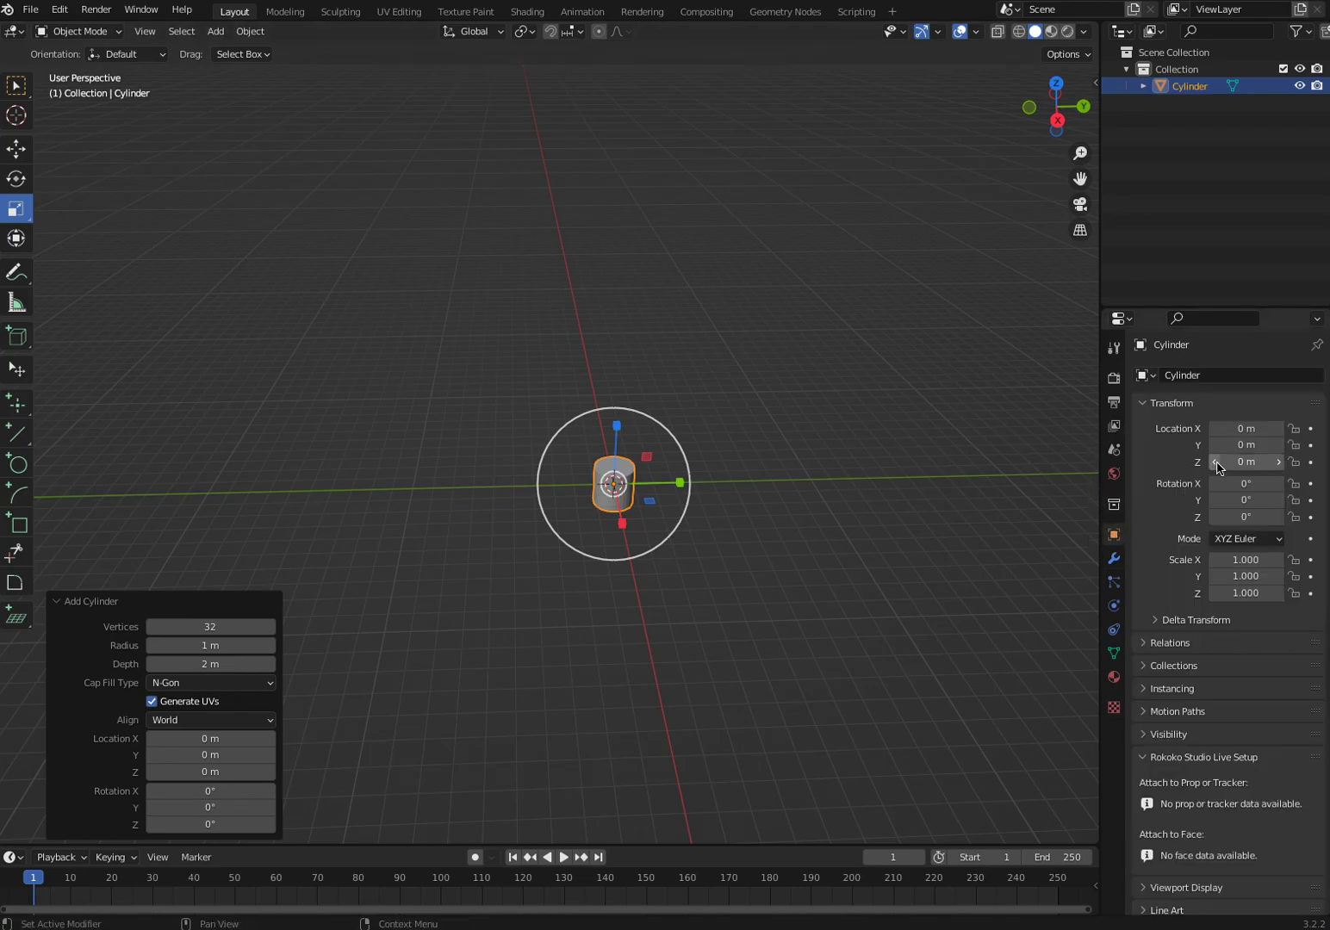
pyautogui.click(1253, 483)
pyautogui.write('9')
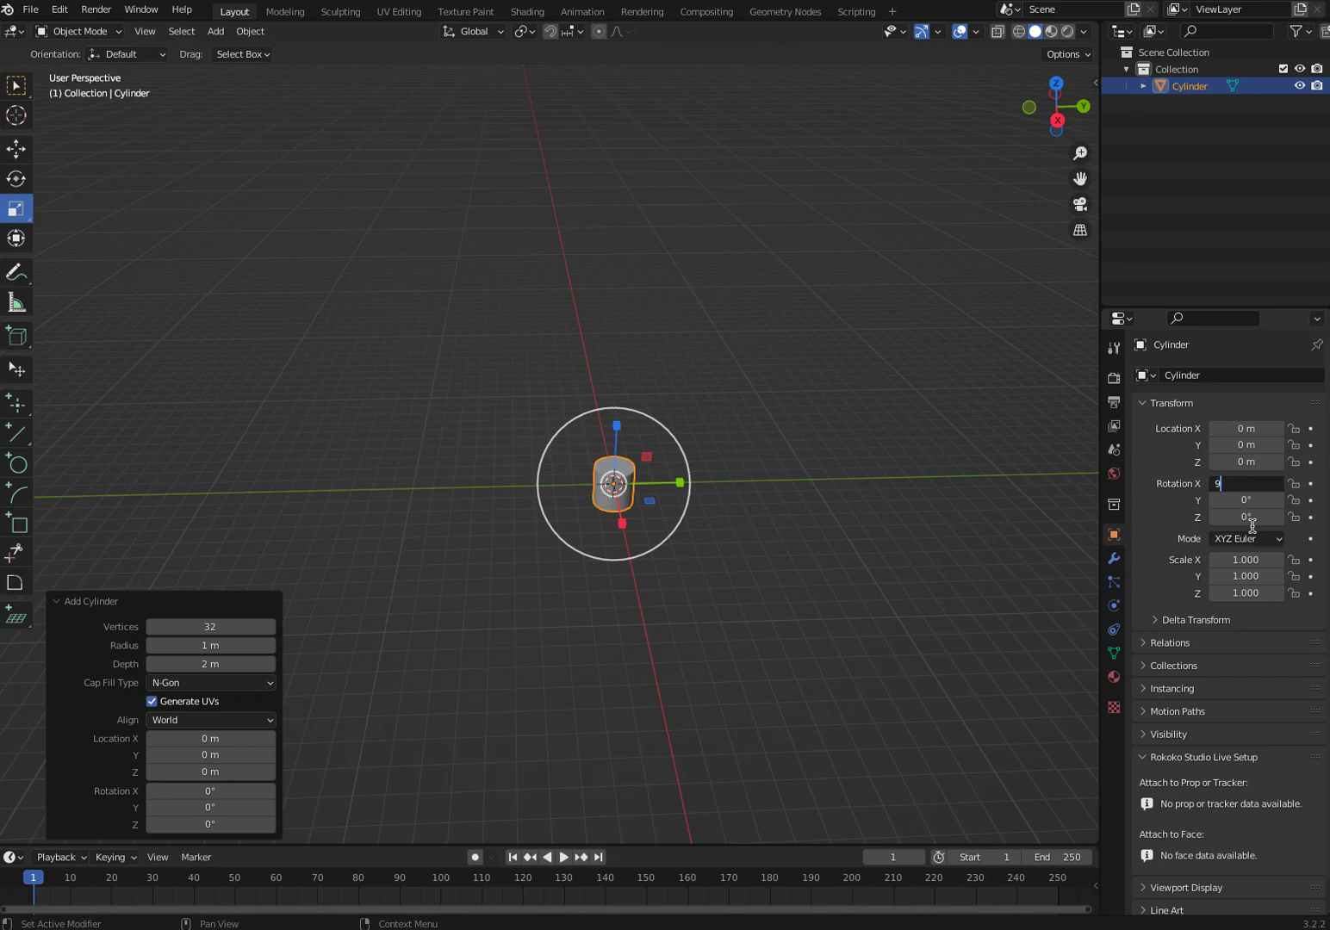
pyautogui.write('0')
pyautogui.press('Return')
# Step: Stretch the cylinder along the green Y axis to a local Z scale of about 14.6
pyautogui.moveTo(681, 482); pyautogui.dragTo(829, 532)
pyautogui.moveTo(470, 566); pyautogui.dragTo(366, 611, button='middle')
pyautogui.click(391, 611)
pyautogui.click(358, 540)
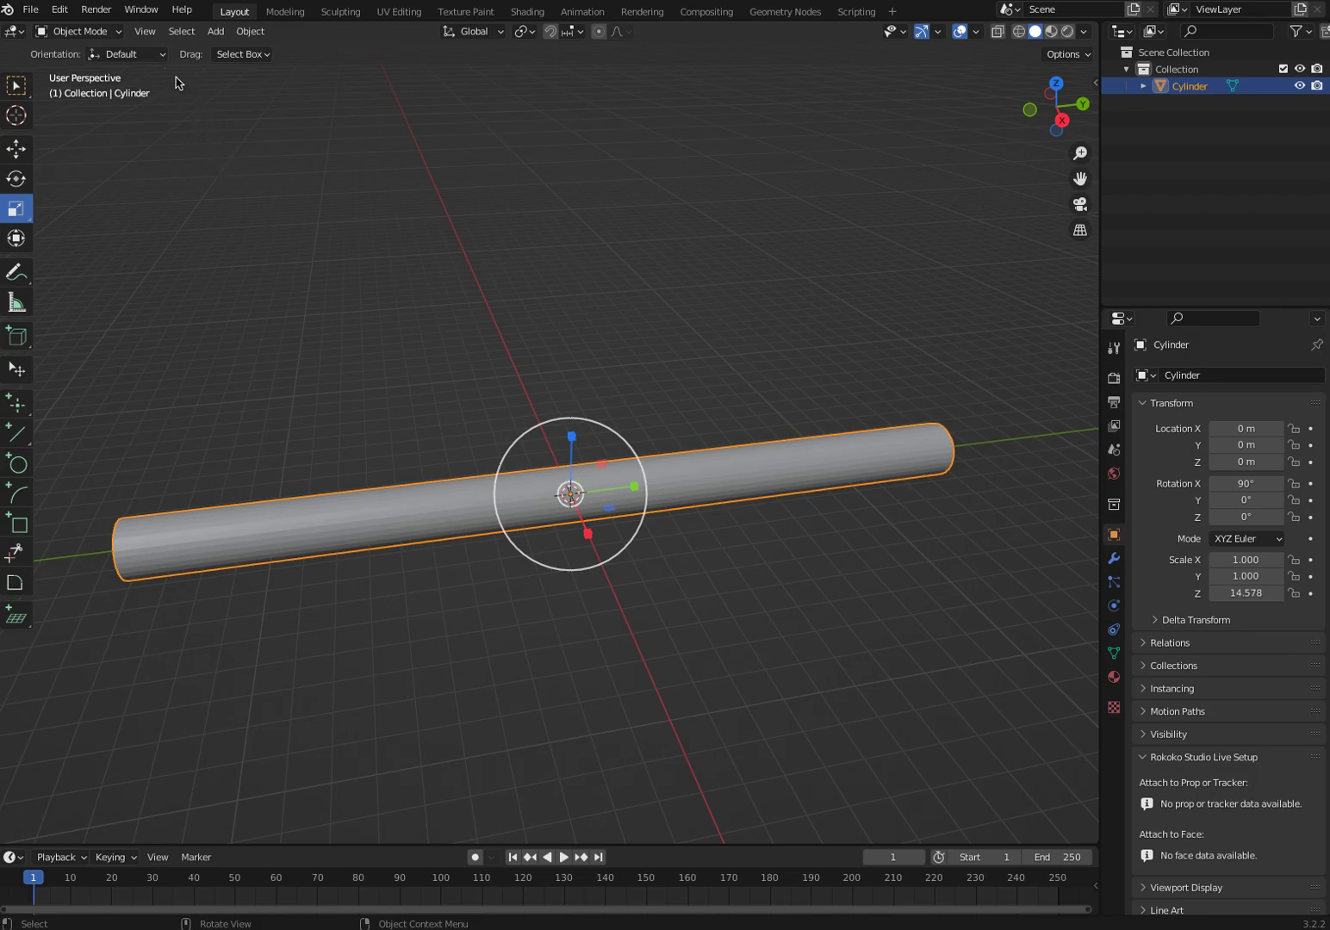
# Step: In Edit Mode, add a loop cut around the middle of the cylinder
pyautogui.click(77, 31)
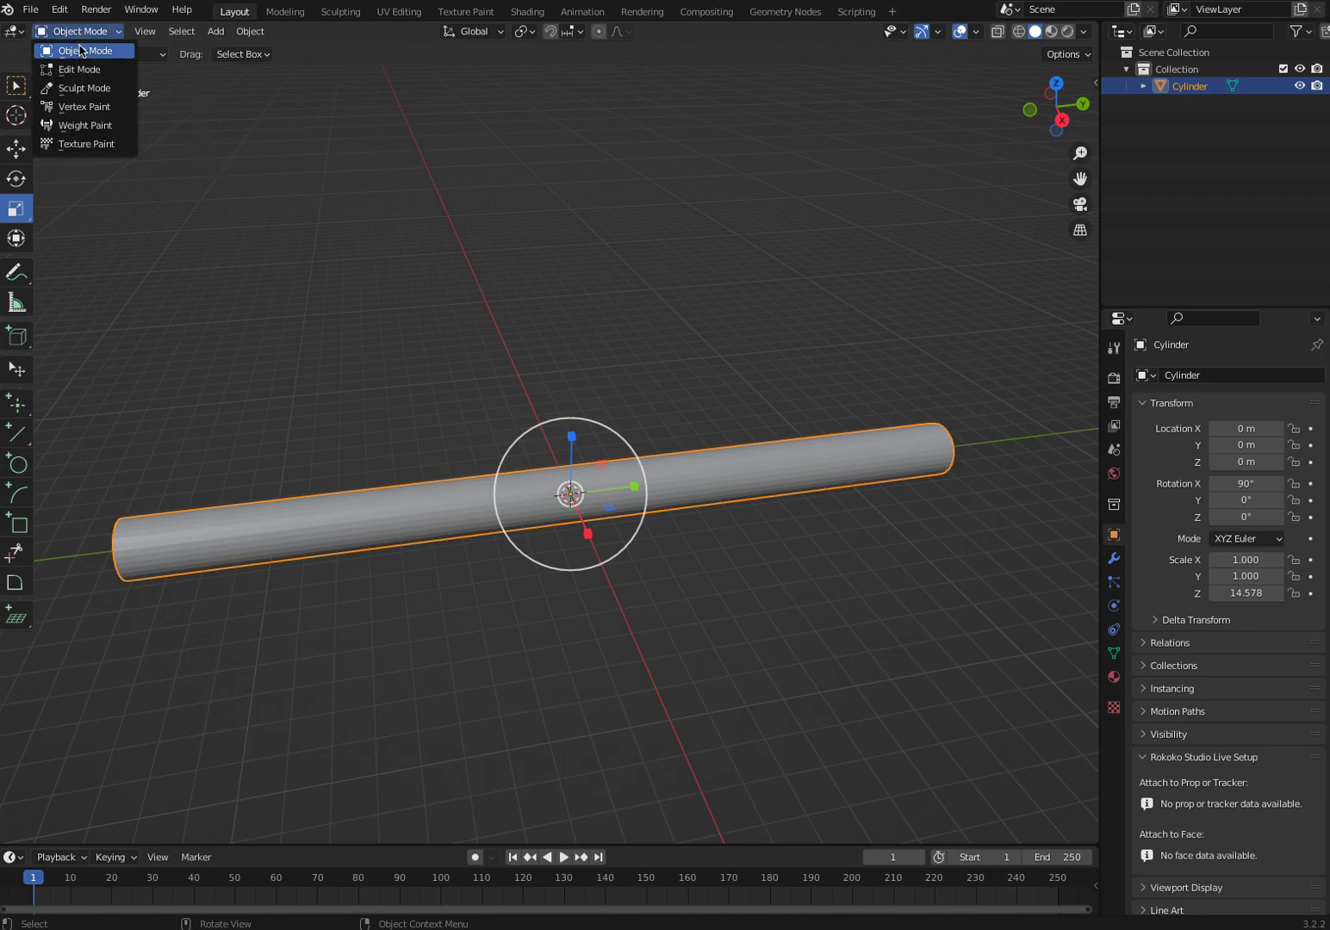
pyautogui.click(79, 69)
pyautogui.moveTo(552, 543); pyautogui.dragTo(314, 567, button='middle')
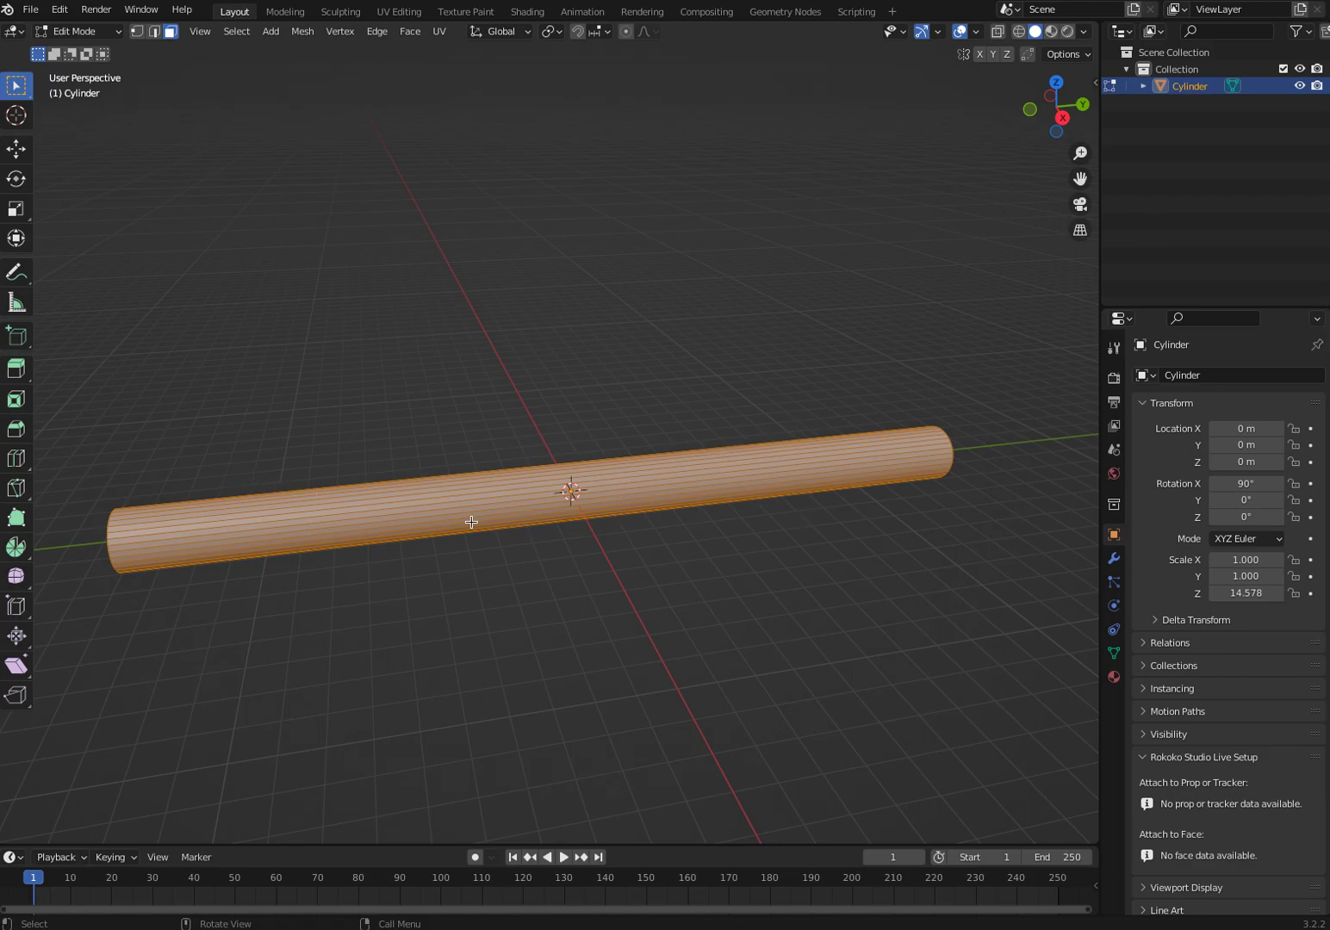
pyautogui.moveTo(360, 507); pyautogui.dragTo(297, 517, button='middle')
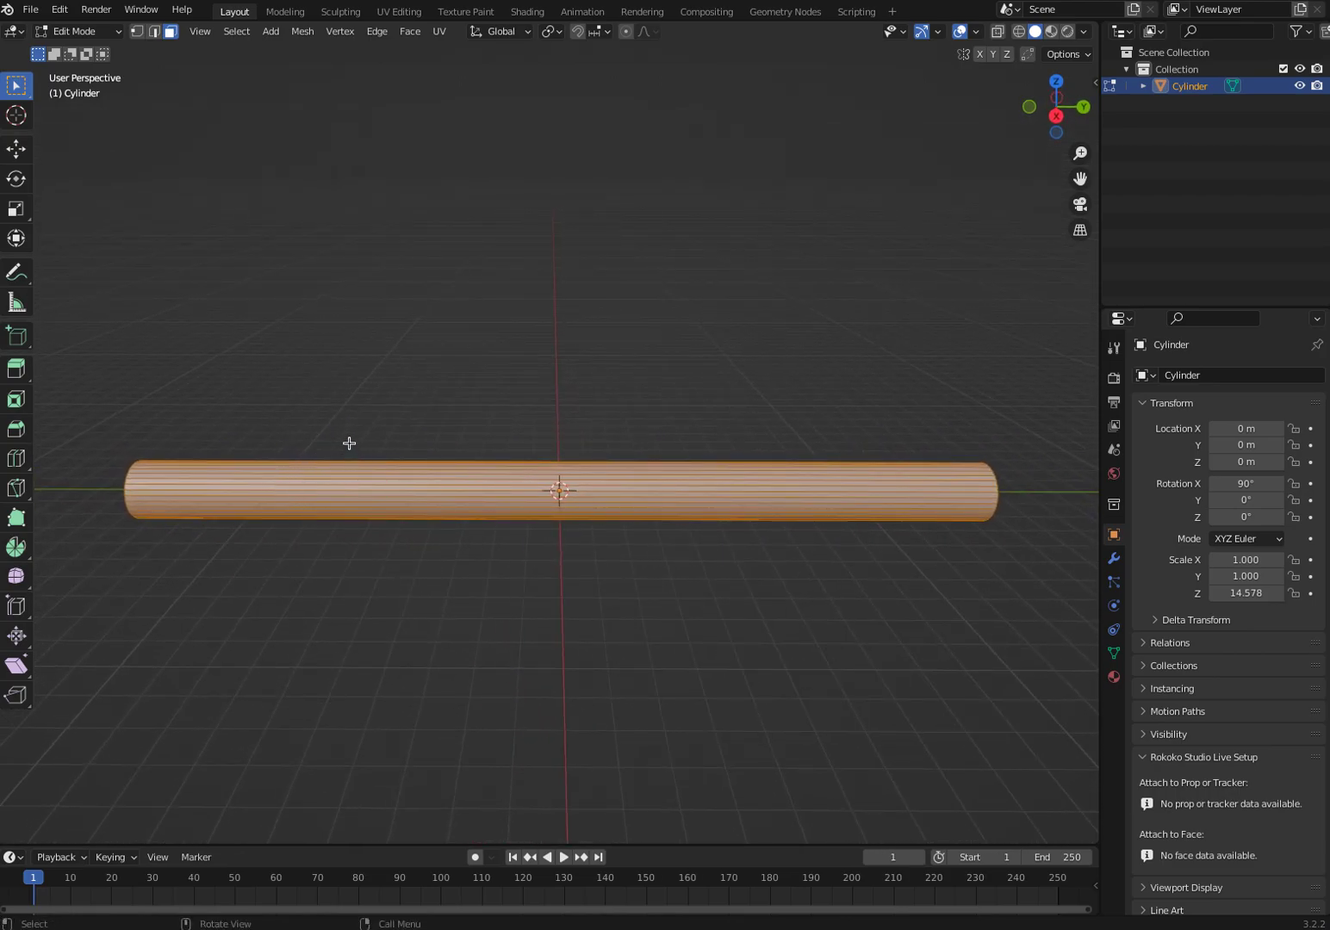
pyautogui.click(20, 465)
pyautogui.click(558, 512)
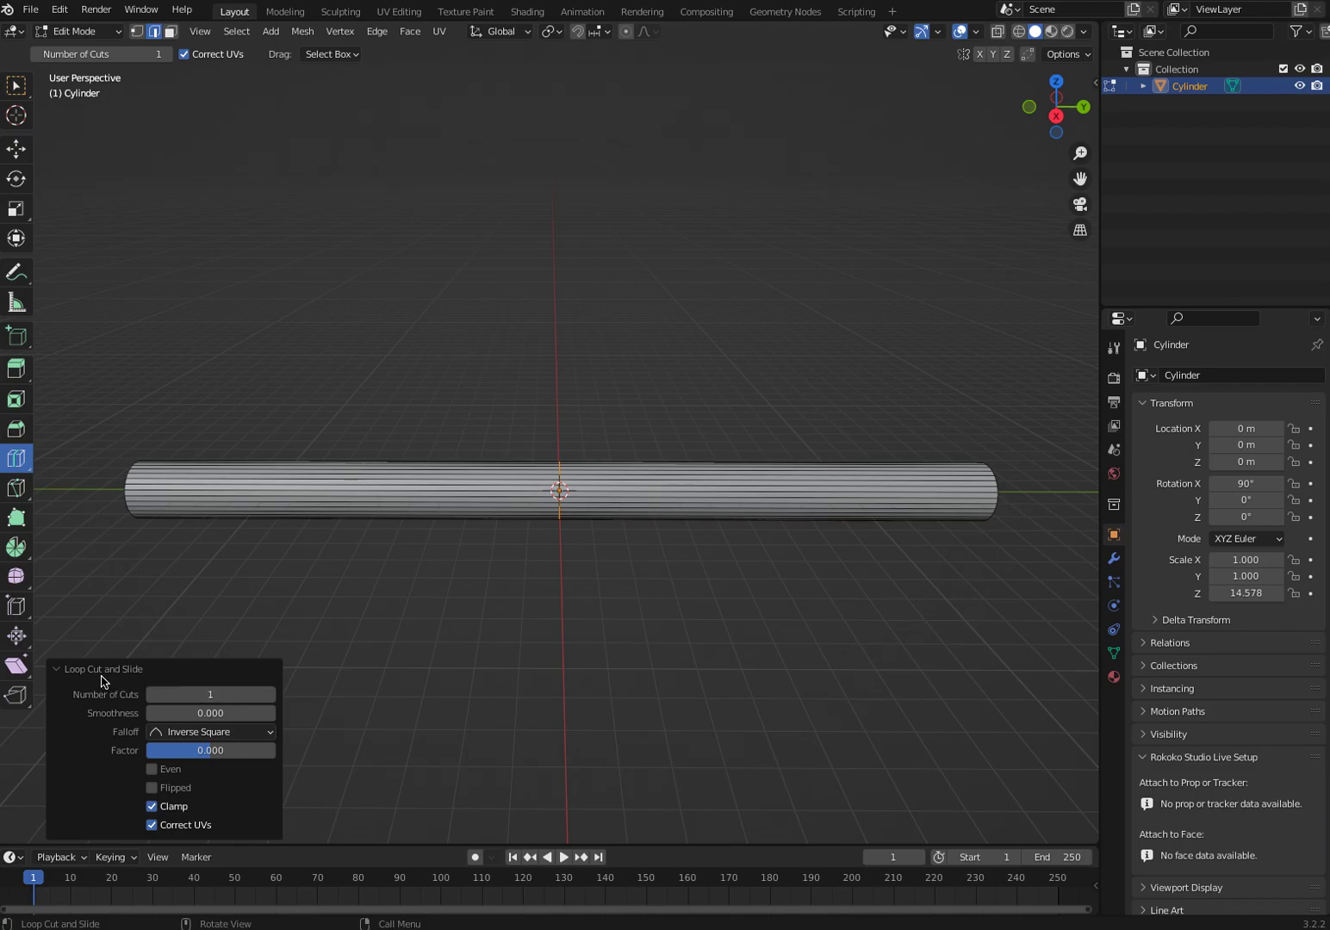
# Step: Set the number of loop cuts along the cylinder to 30
pyautogui.click(54, 668)
pyautogui.click(54, 831)
pyautogui.click(221, 695)
pyautogui.write('30')
pyautogui.press('Return')
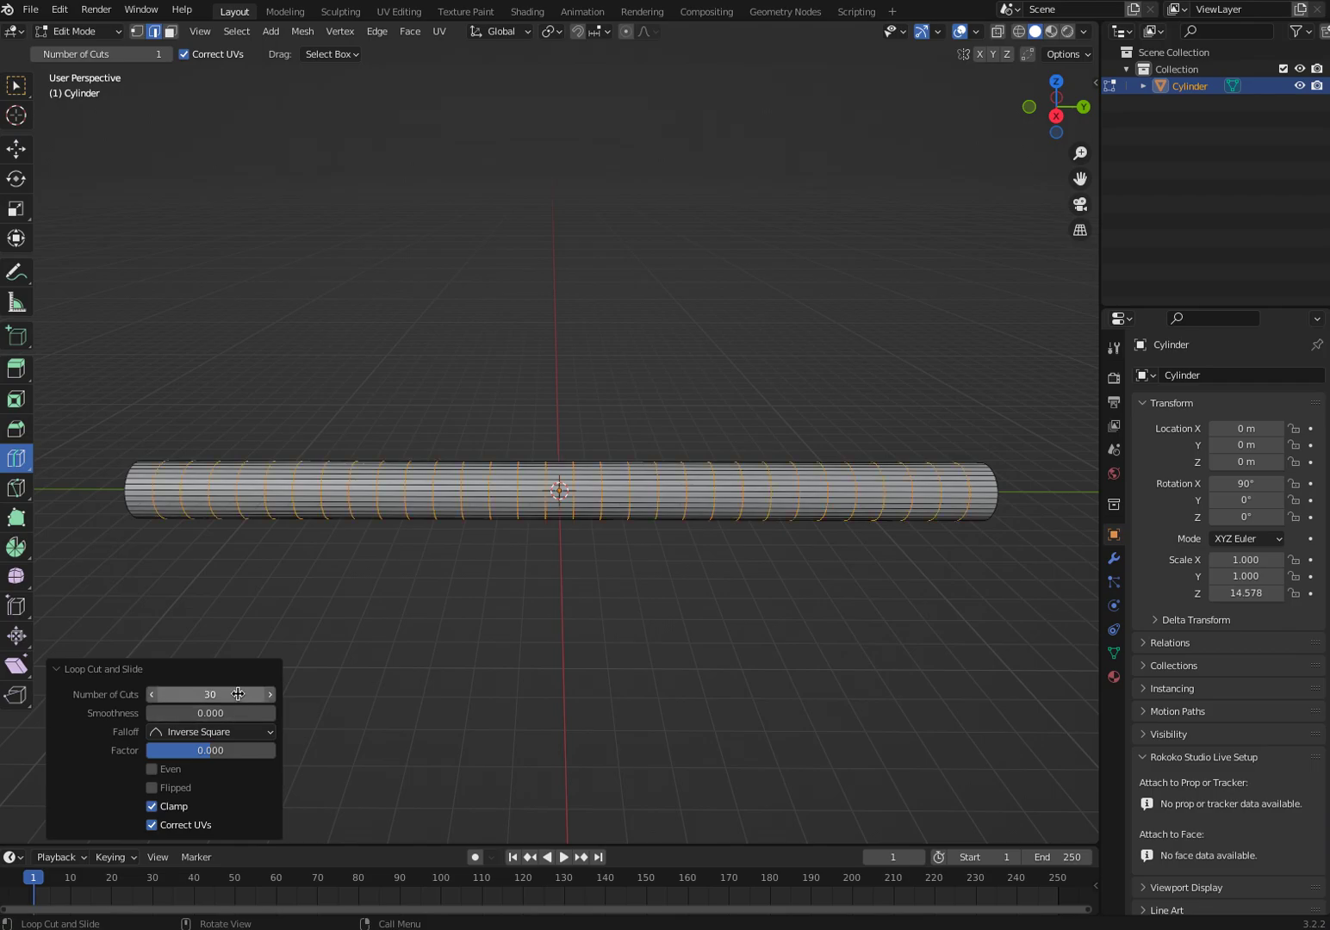
# Step: Return to Object Mode and deselect the cylinder
pyautogui.click(78, 31)
pyautogui.click(86, 48)
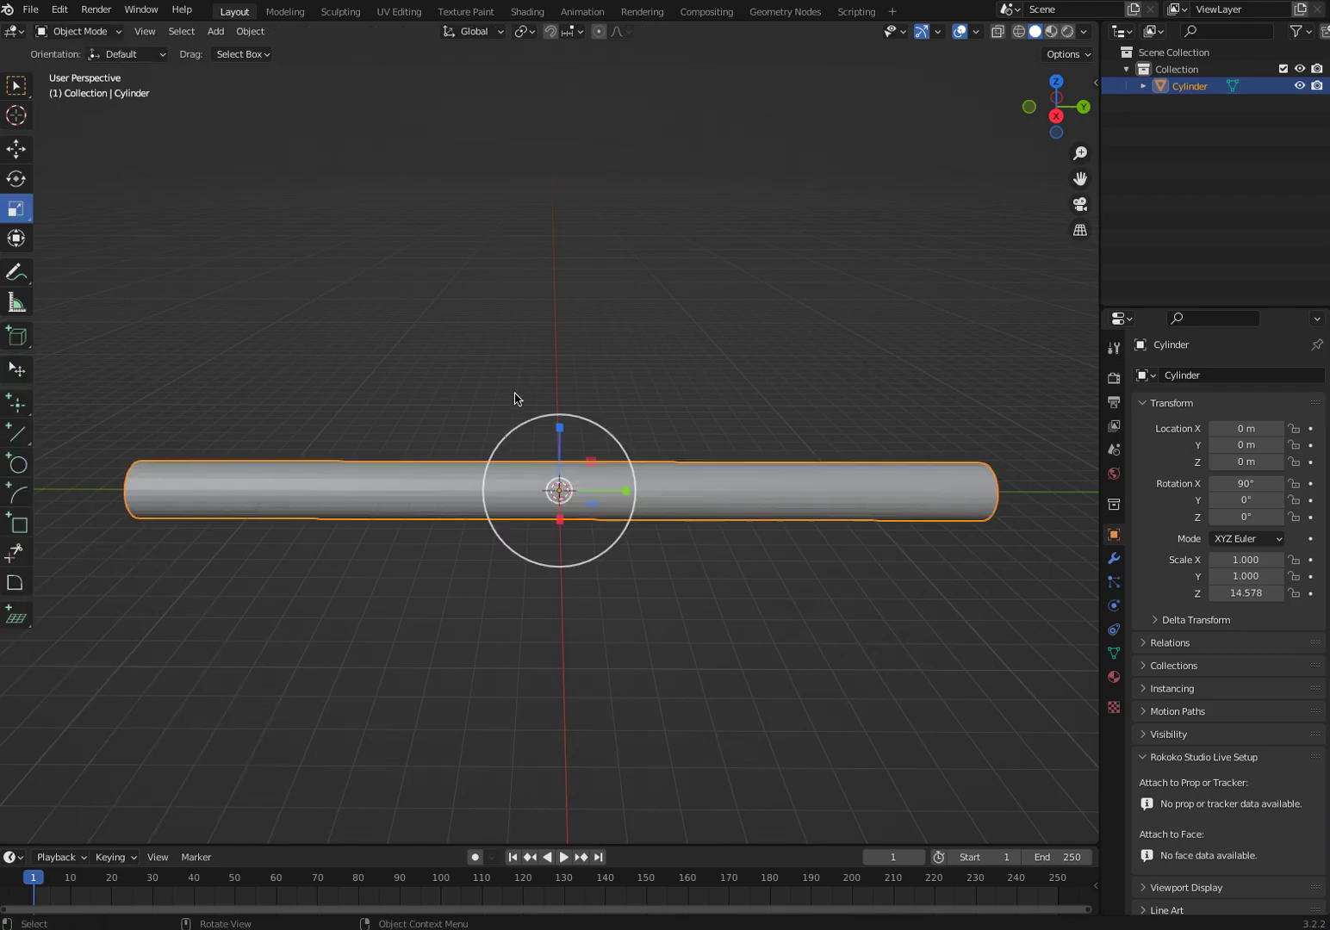
pyautogui.click(304, 292)
pyautogui.moveTo(447, 505); pyautogui.dragTo(505, 544, button='middle')
pyautogui.click(448, 535)
pyautogui.rightClick(430, 543)
pyautogui.click(317, 401)
pyautogui.moveTo(321, 431)
pyautogui.mouseDown(button='middle')
pyautogui.moveTo(424, 422)
pyautogui.moveTo(205, 384)
pyautogui.moveTo(340, 422)
pyautogui.mouseUp(button='middle')
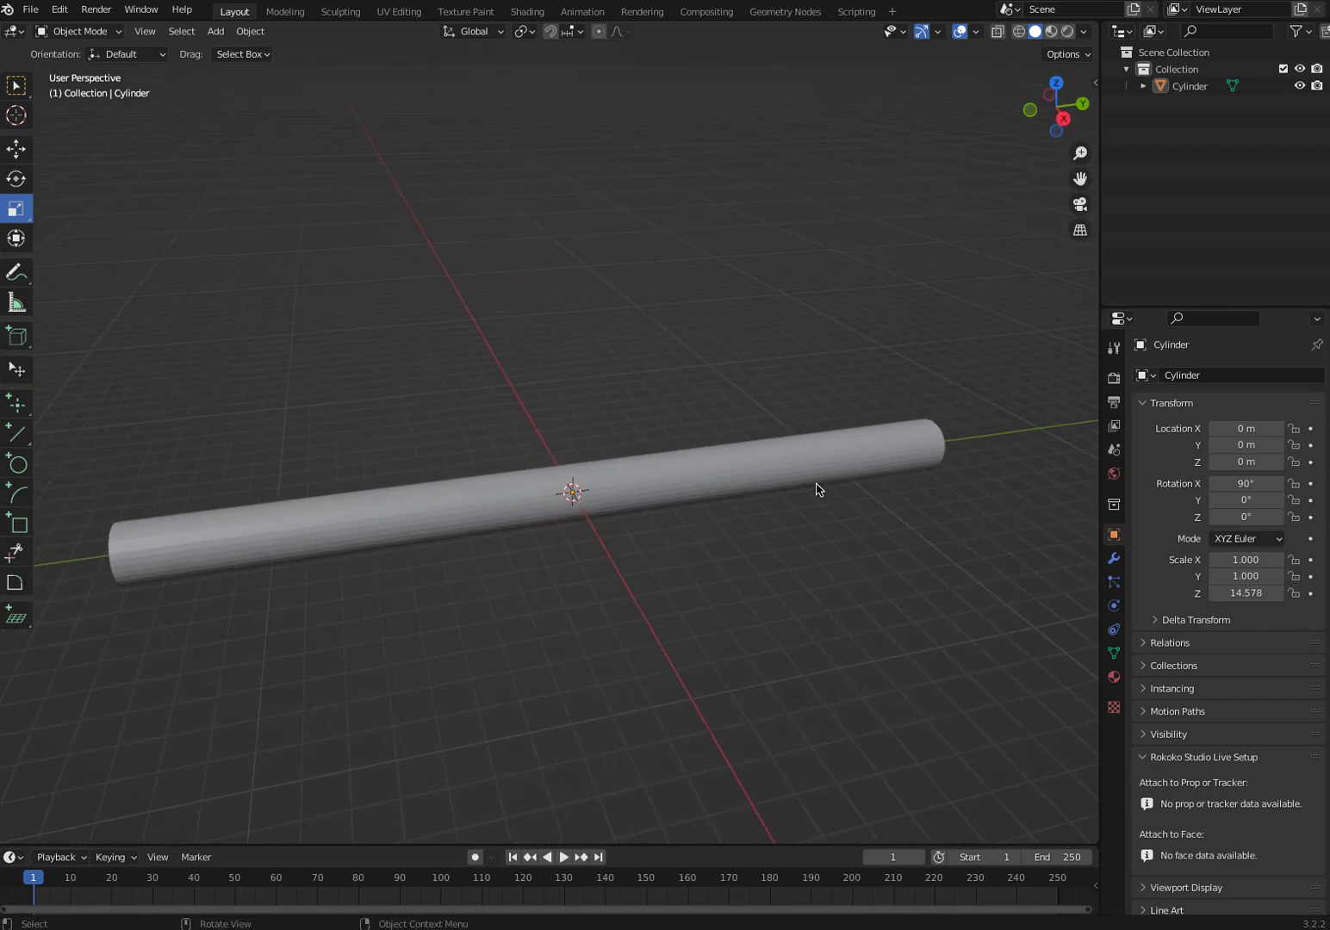
# Step: Add a Simple Deform modifier to the cylinder and set its deformation type to Bend
pyautogui.click(1115, 562)
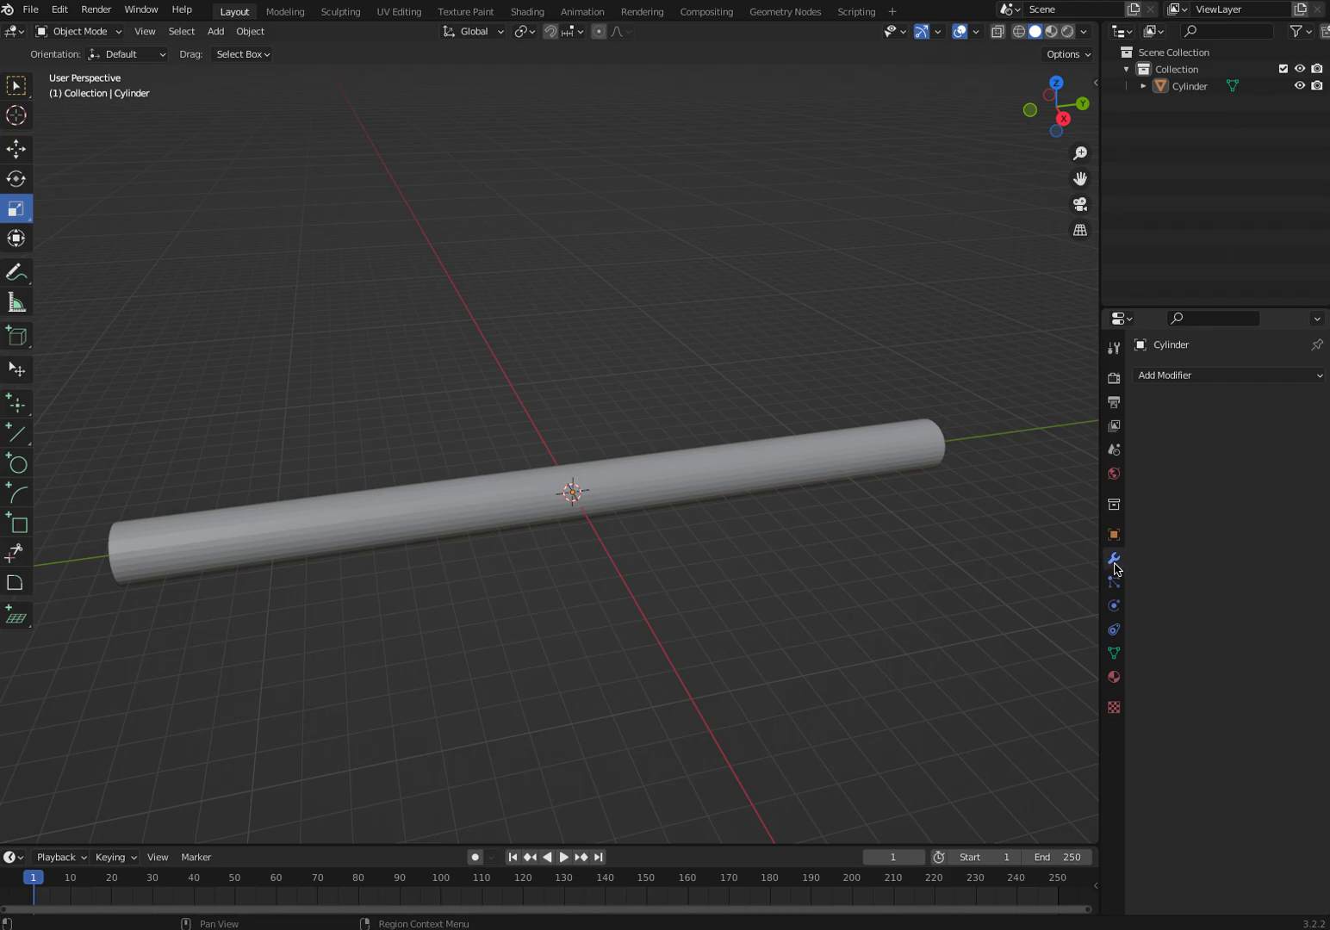
pyautogui.click(1211, 378)
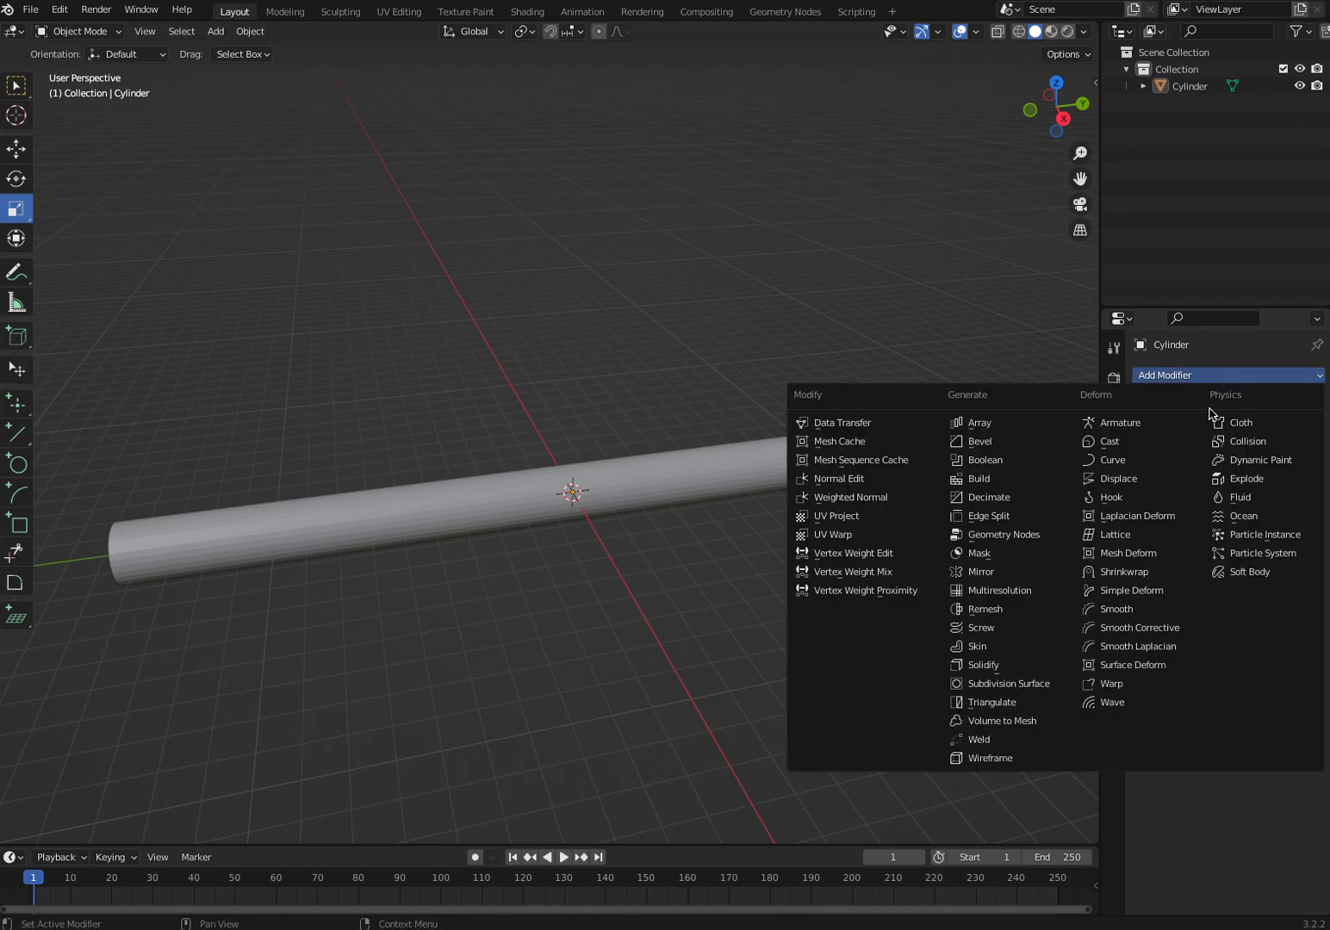
pyautogui.click(1145, 593)
pyautogui.moveTo(474, 693); pyautogui.dragTo(540, 687, button='middle')
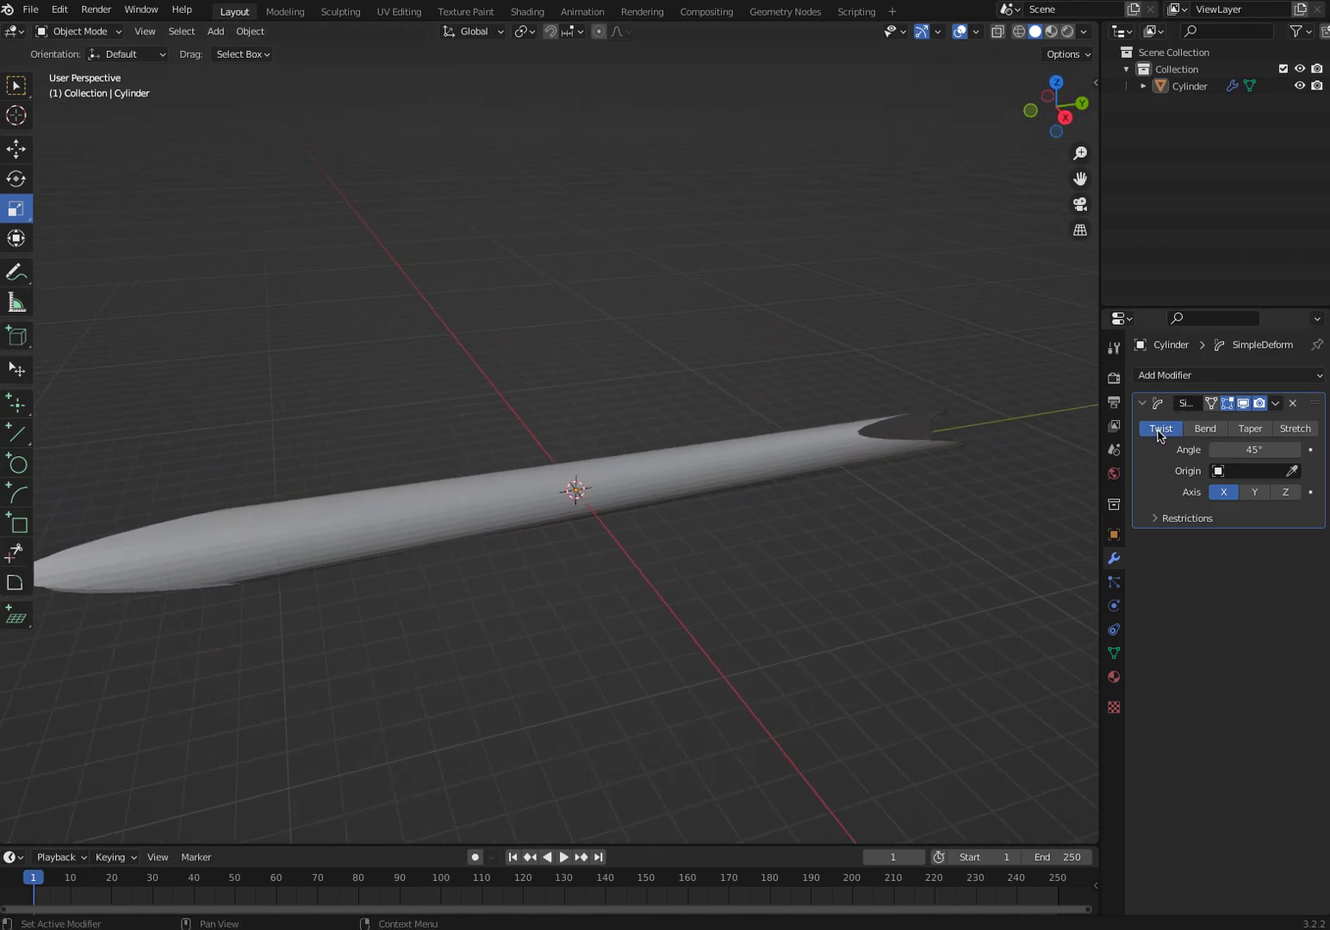
pyautogui.click(1203, 436)
pyautogui.moveTo(569, 635); pyautogui.dragTo(542, 670, button='middle')
# Step: Try the bend about the Y and Z axes, and set the axis back to X
pyautogui.click(1254, 494)
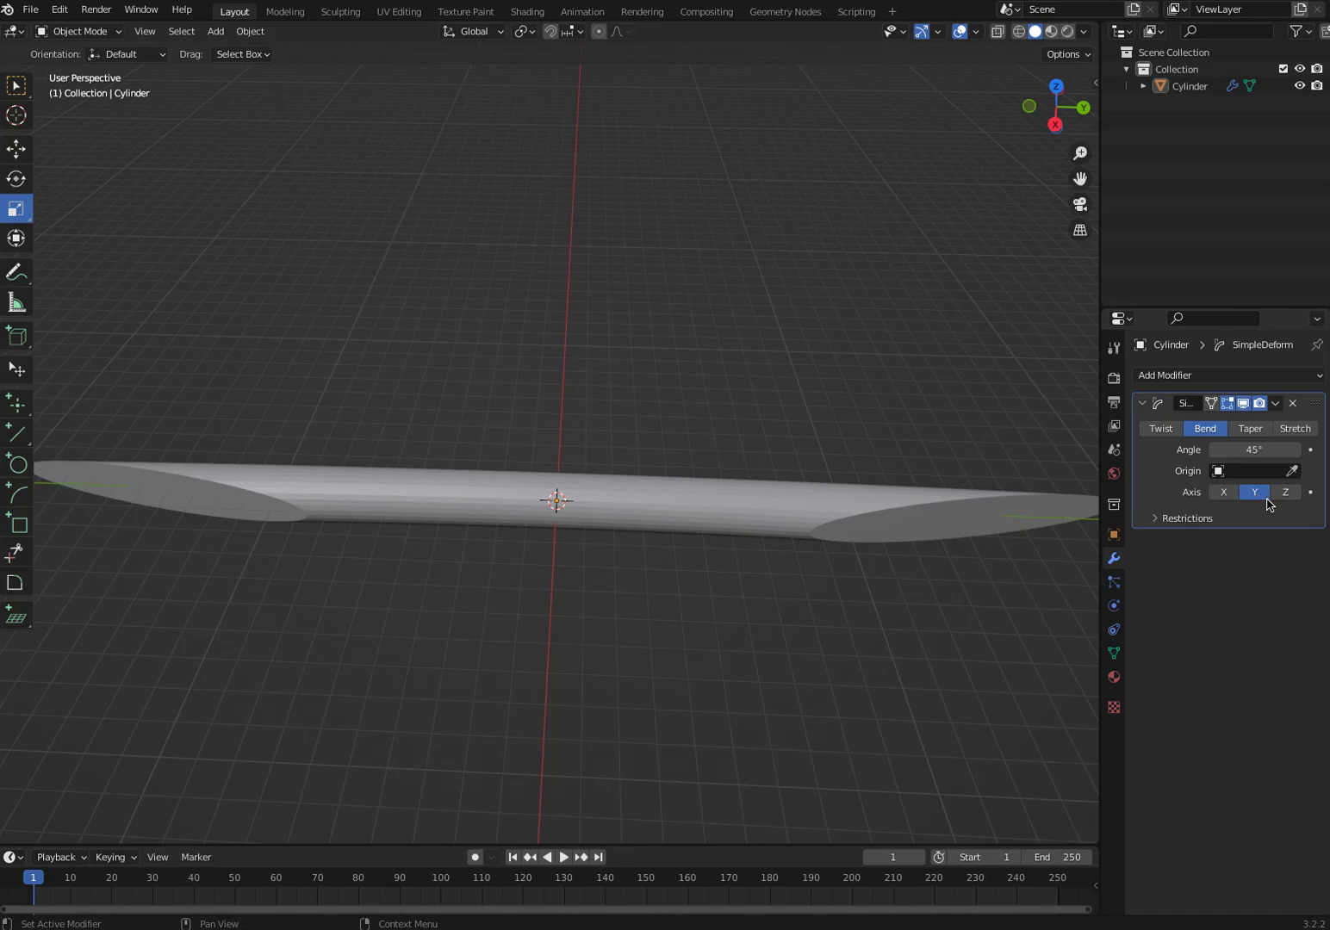
pyautogui.click(1284, 494)
pyautogui.click(1223, 494)
pyautogui.click(1255, 495)
pyautogui.click(1223, 494)
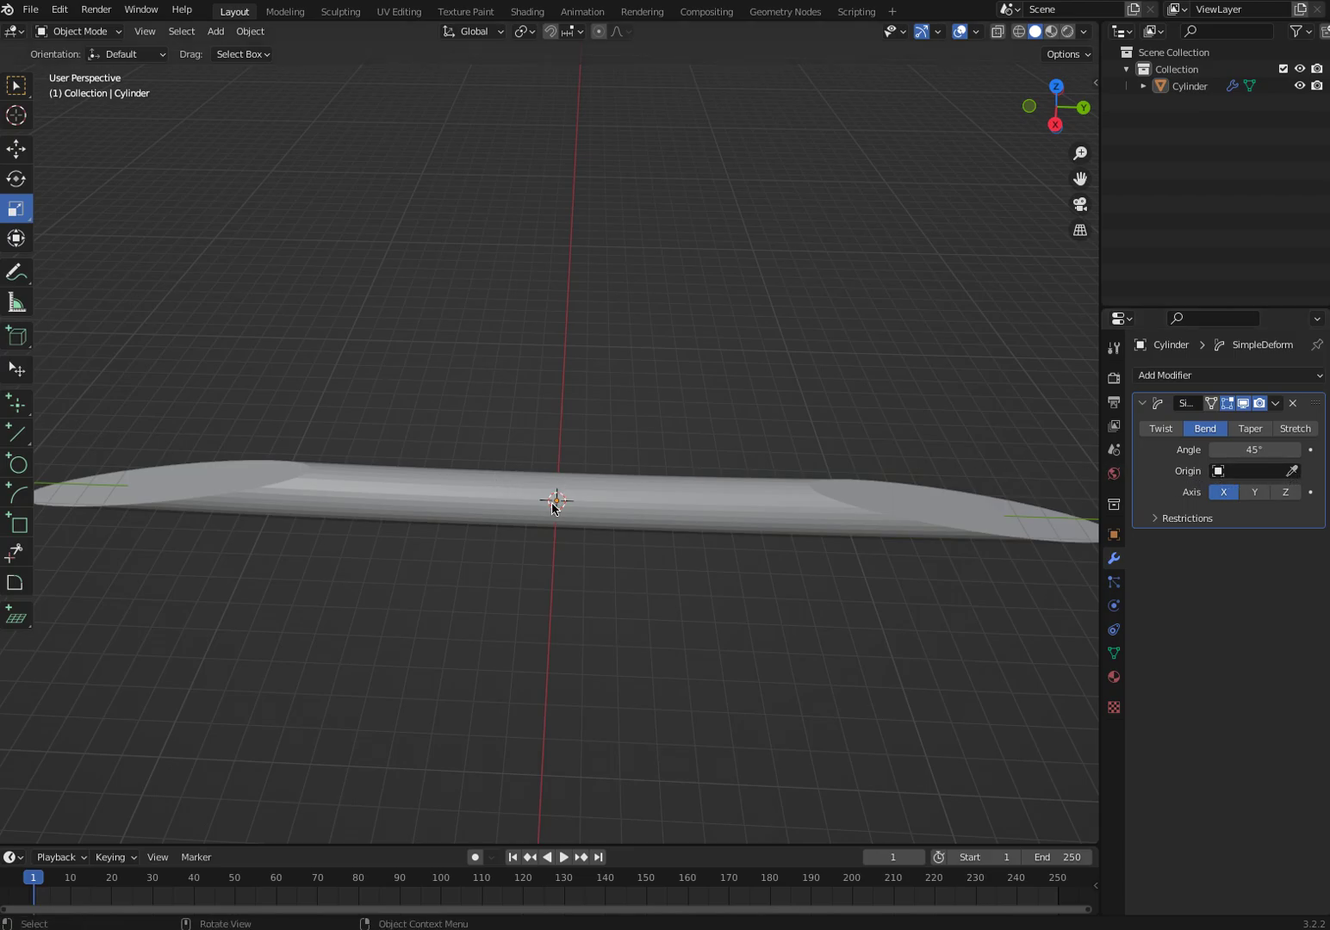
# Step: Add a sphere-type empty at the origin and scale it uniformly to about 3.46
pyautogui.click(213, 34)
pyautogui.click(214, 32)
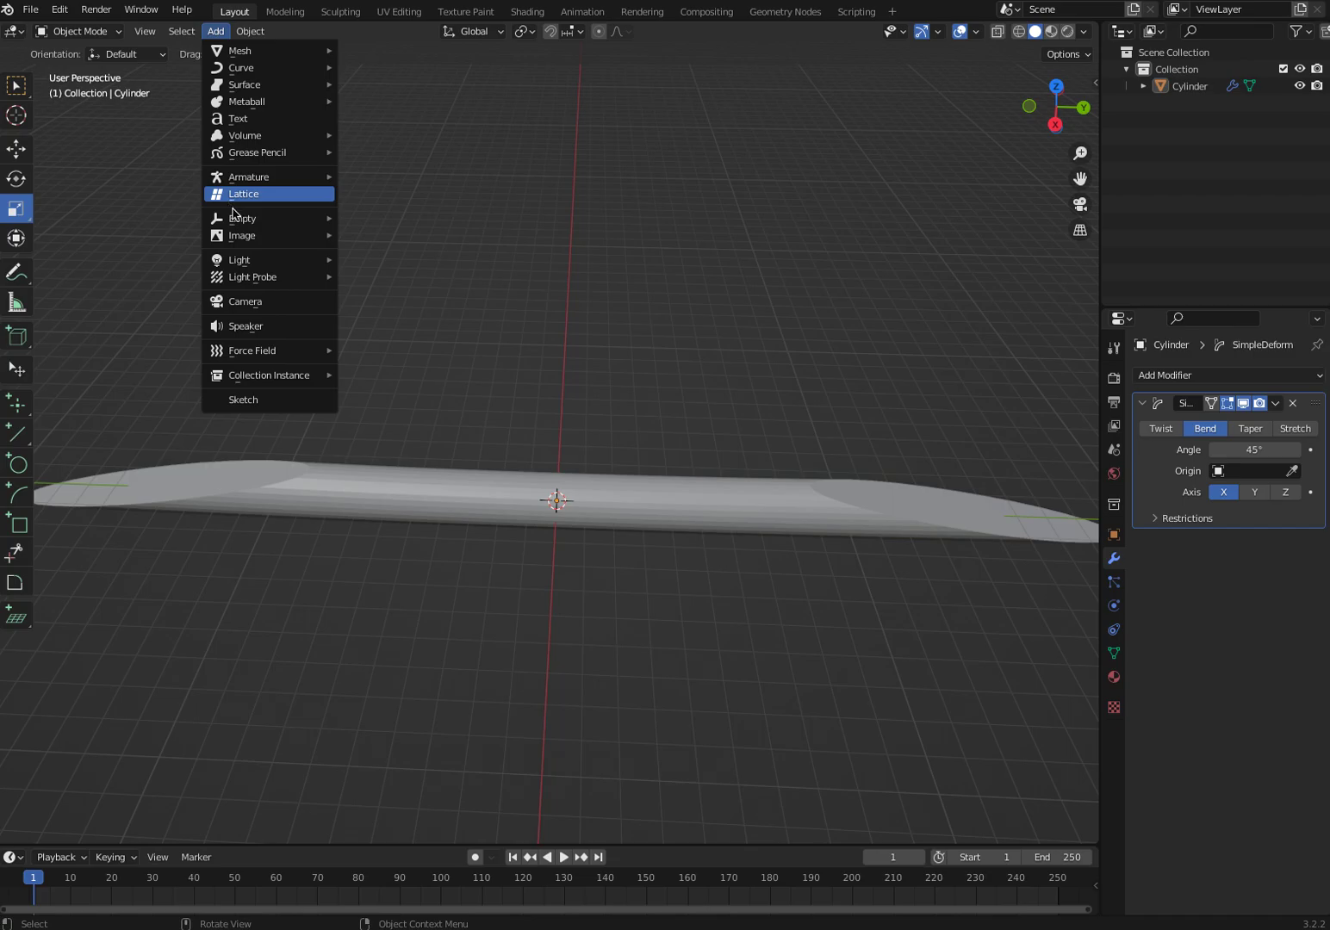
pyautogui.moveTo(241, 219)
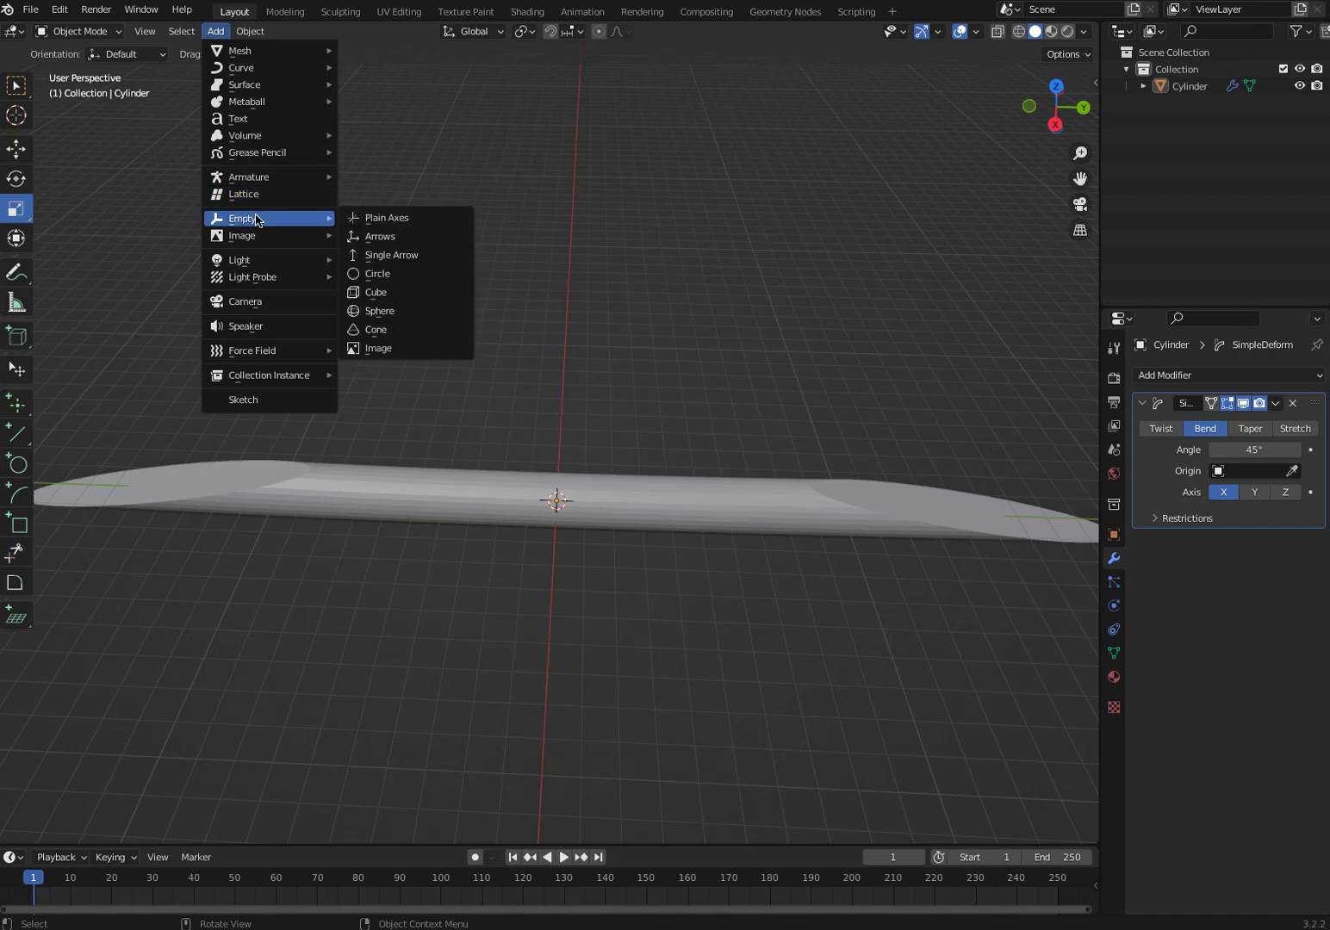
pyautogui.click(370, 312)
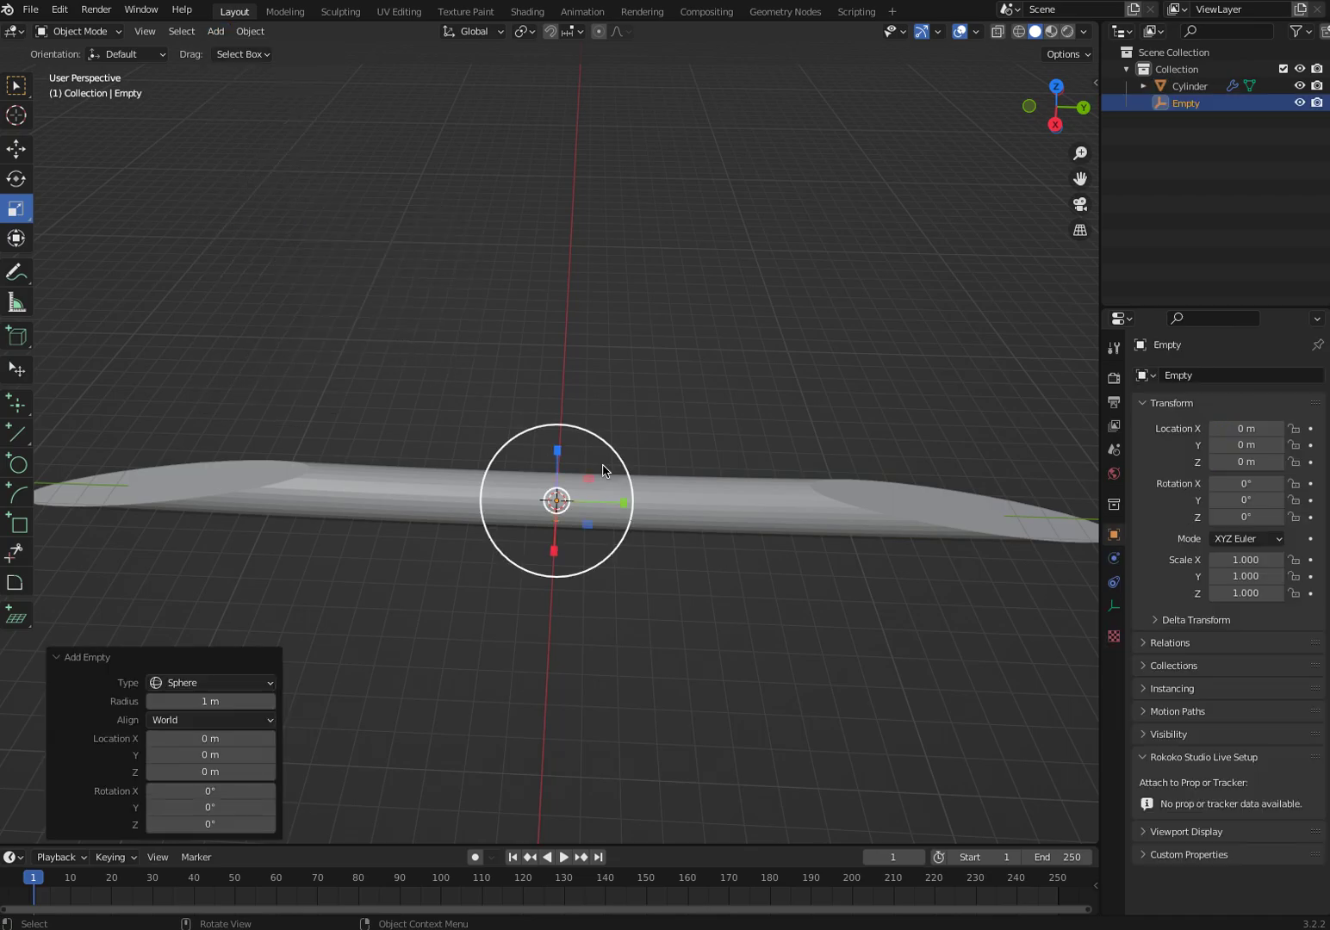
pyautogui.press('s')
pyautogui.click(822, 390)
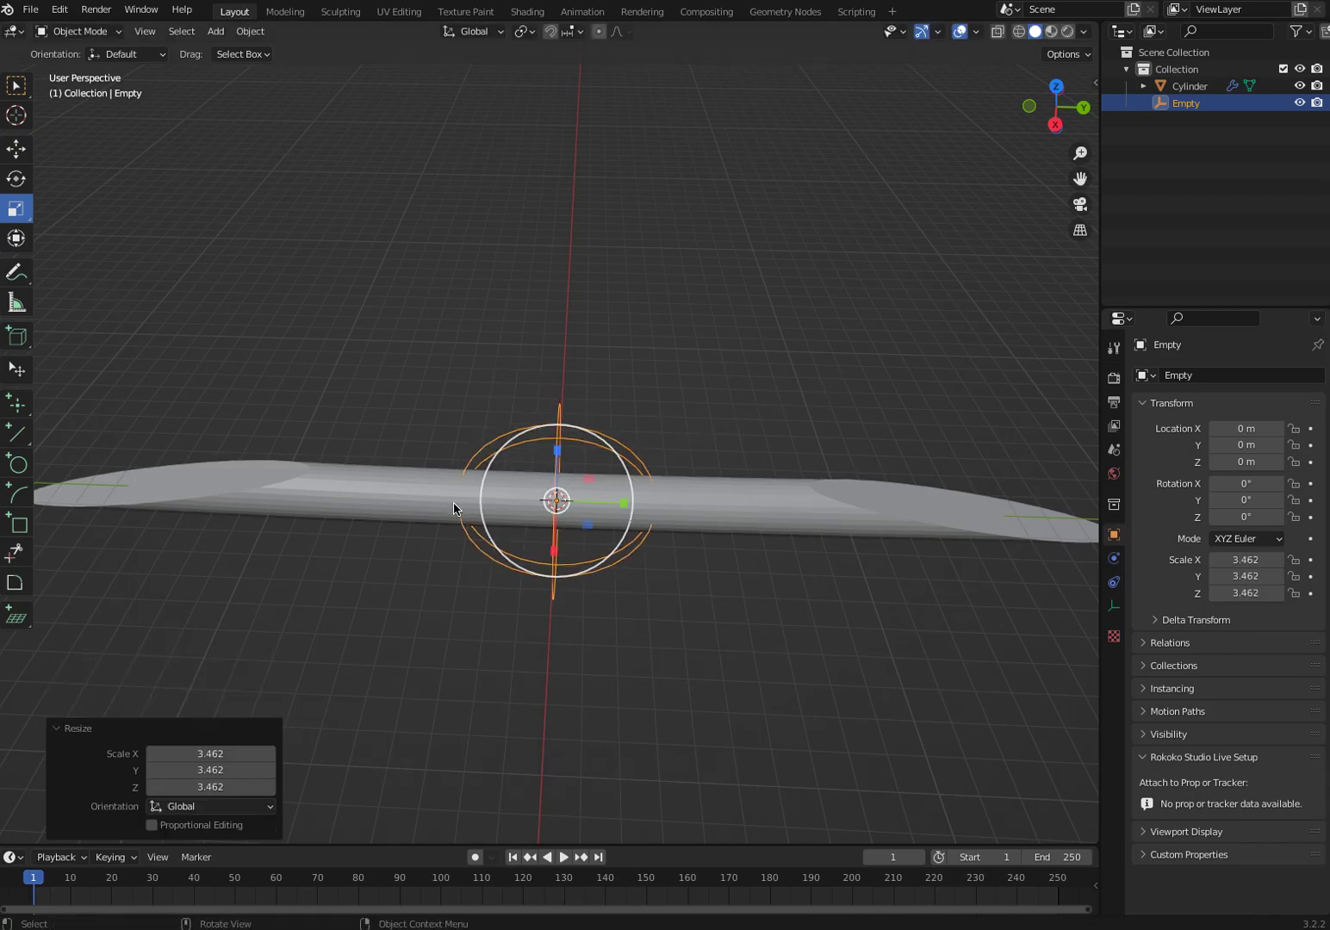
# Step: Assign the Empty as the origin of the cylinder's Simple Deform modifier
pyautogui.click(404, 494)
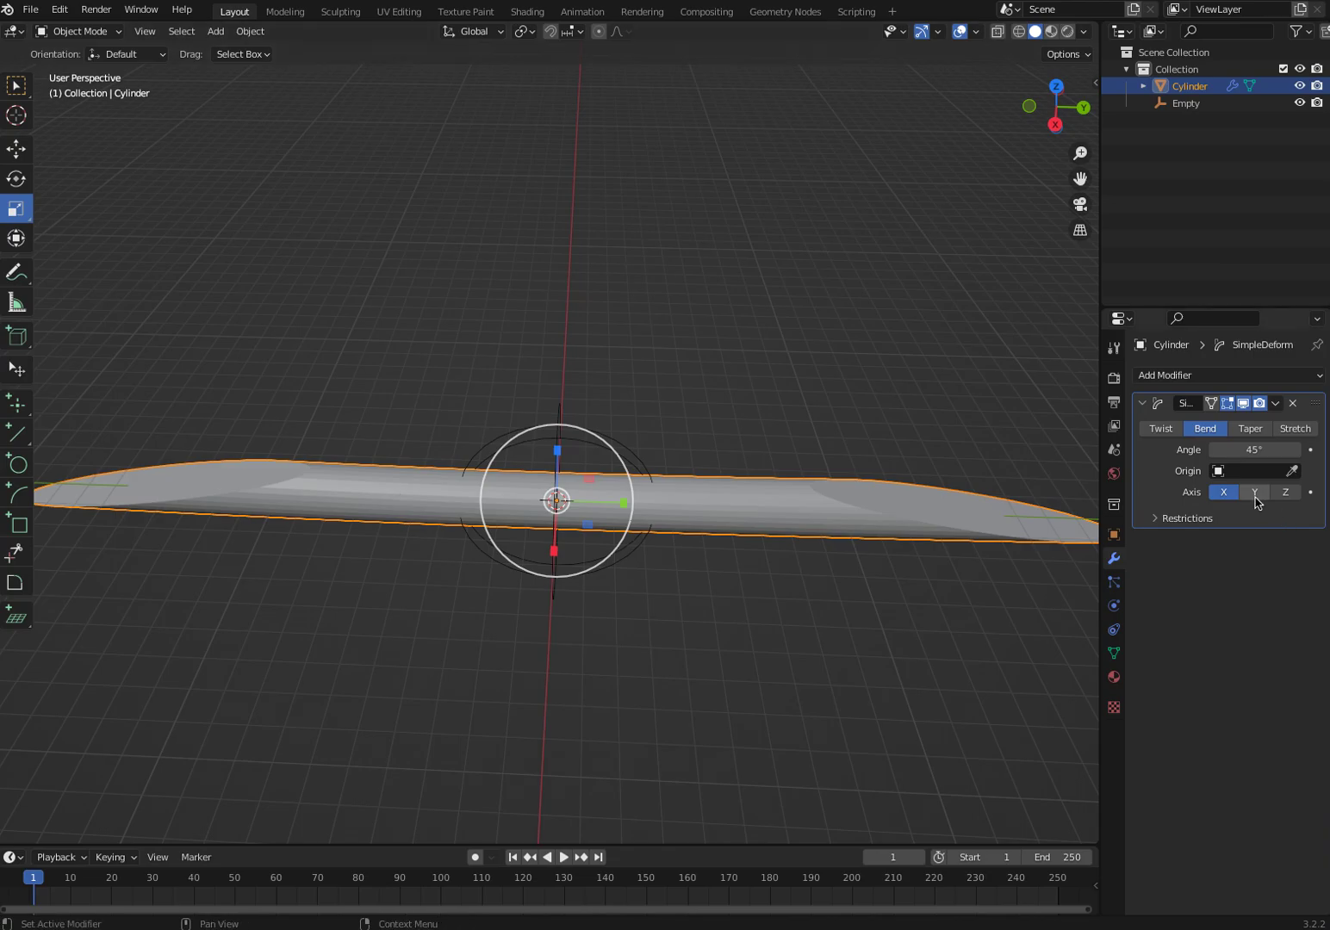
pyautogui.click(1292, 470)
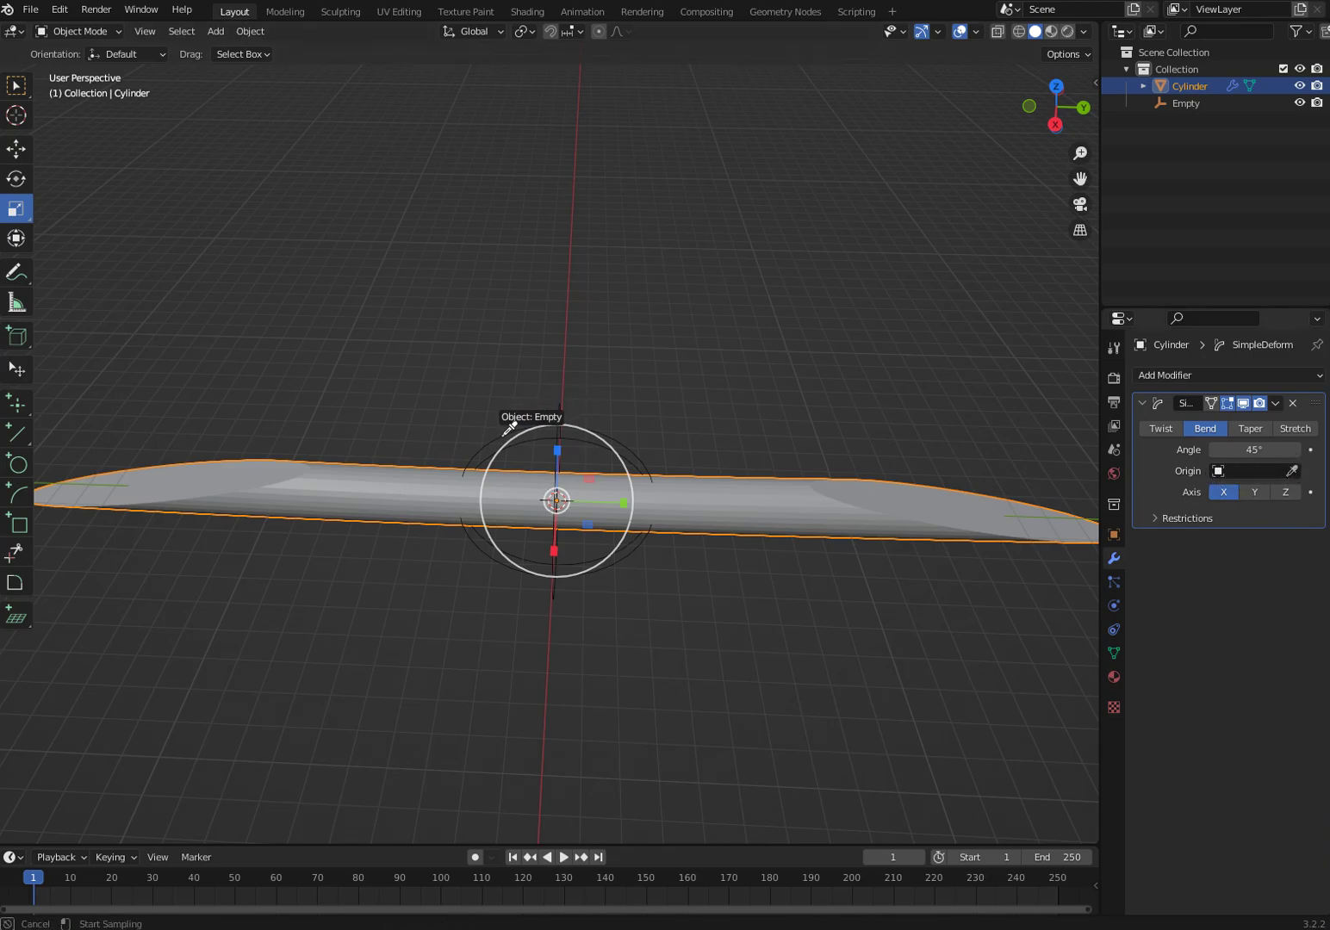
pyautogui.click(549, 417)
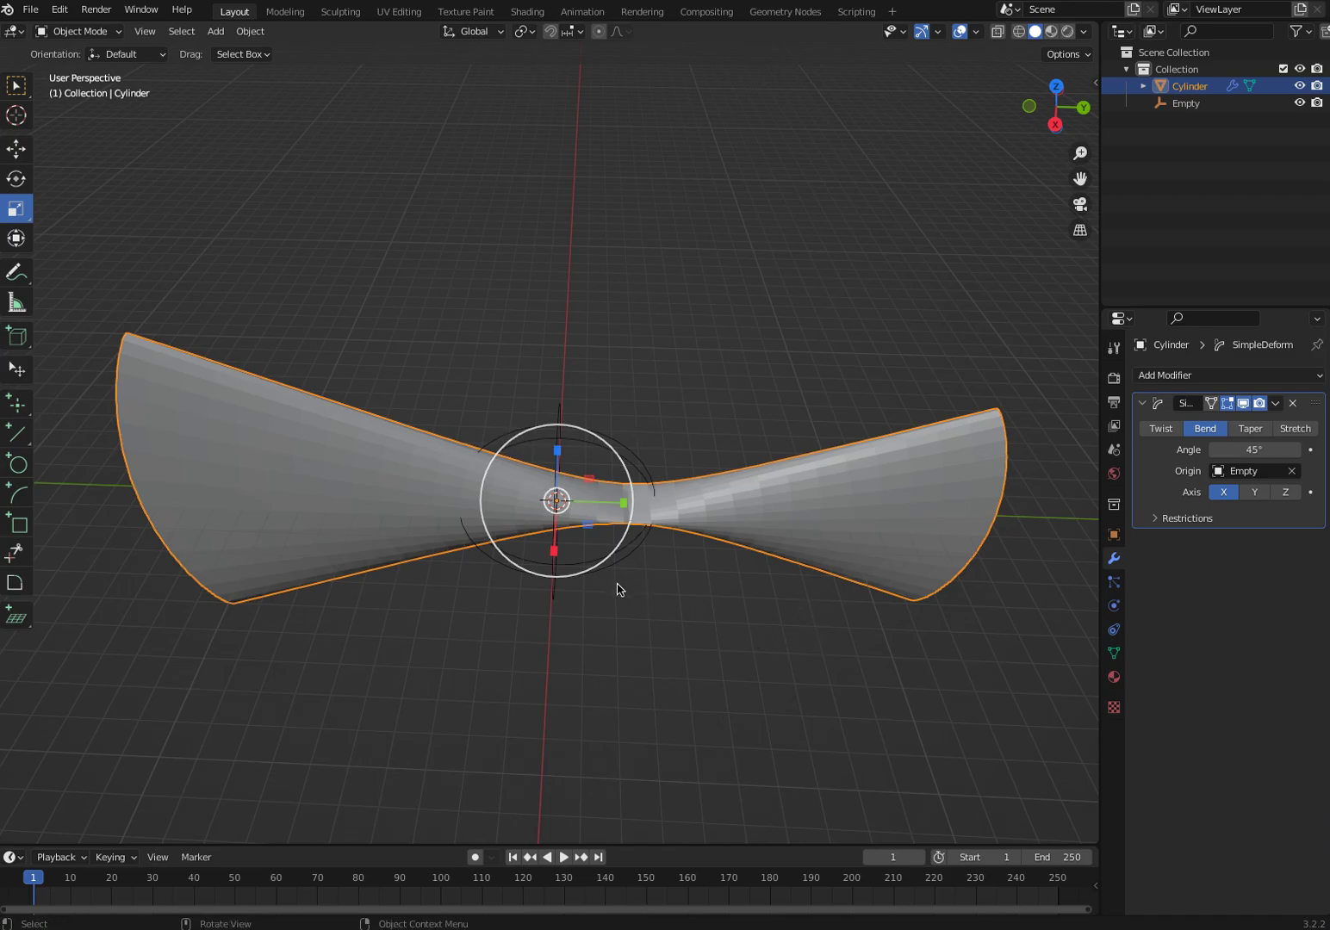
# Step: With the Empty as origin, try the bend axes Y and Z, and restore X
pyautogui.moveTo(625, 610); pyautogui.dragTo(792, 568, button='middle')
pyautogui.click(1253, 491)
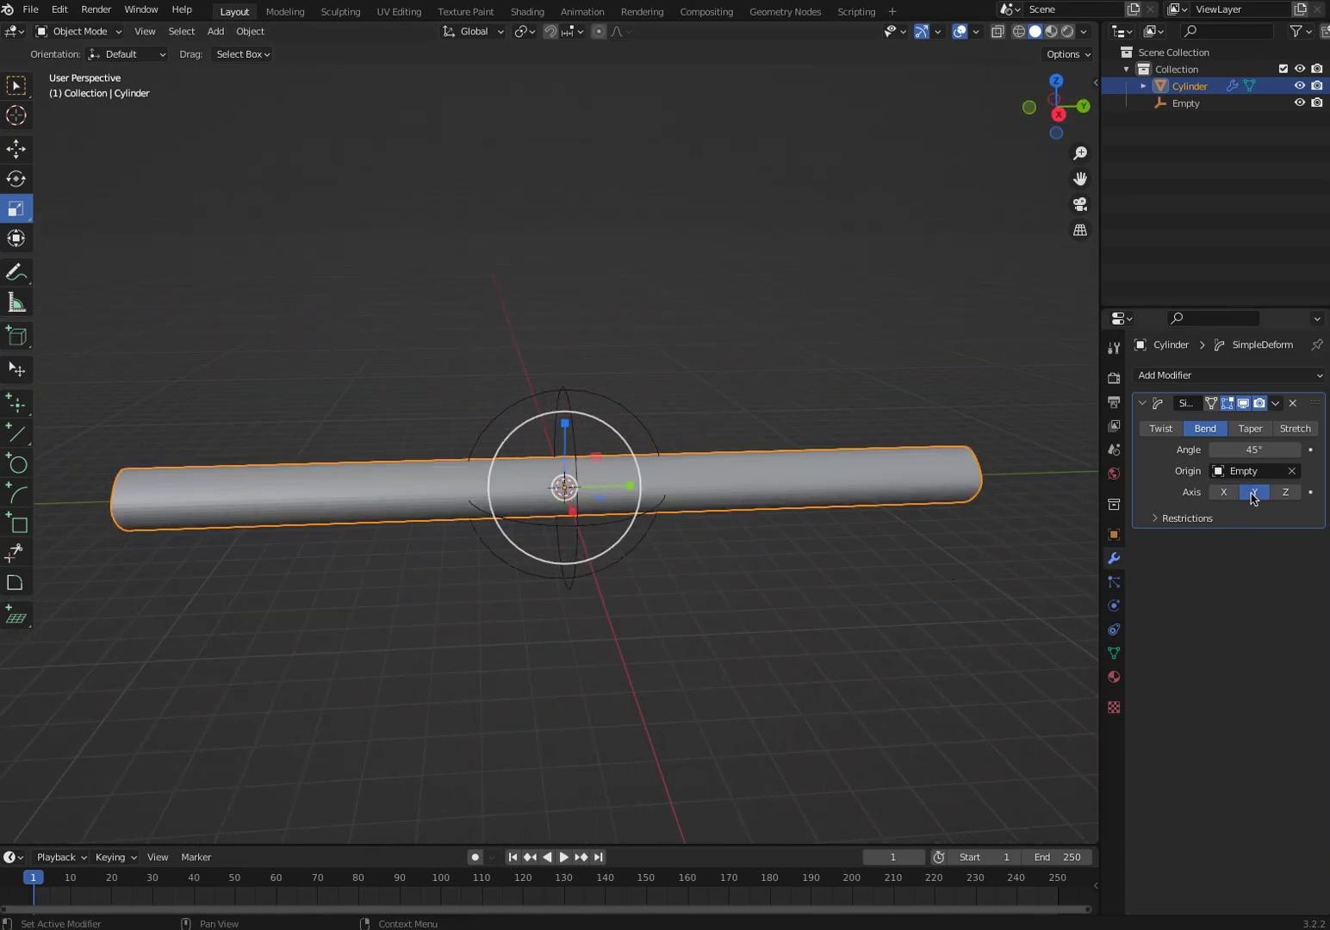
pyautogui.click(1283, 494)
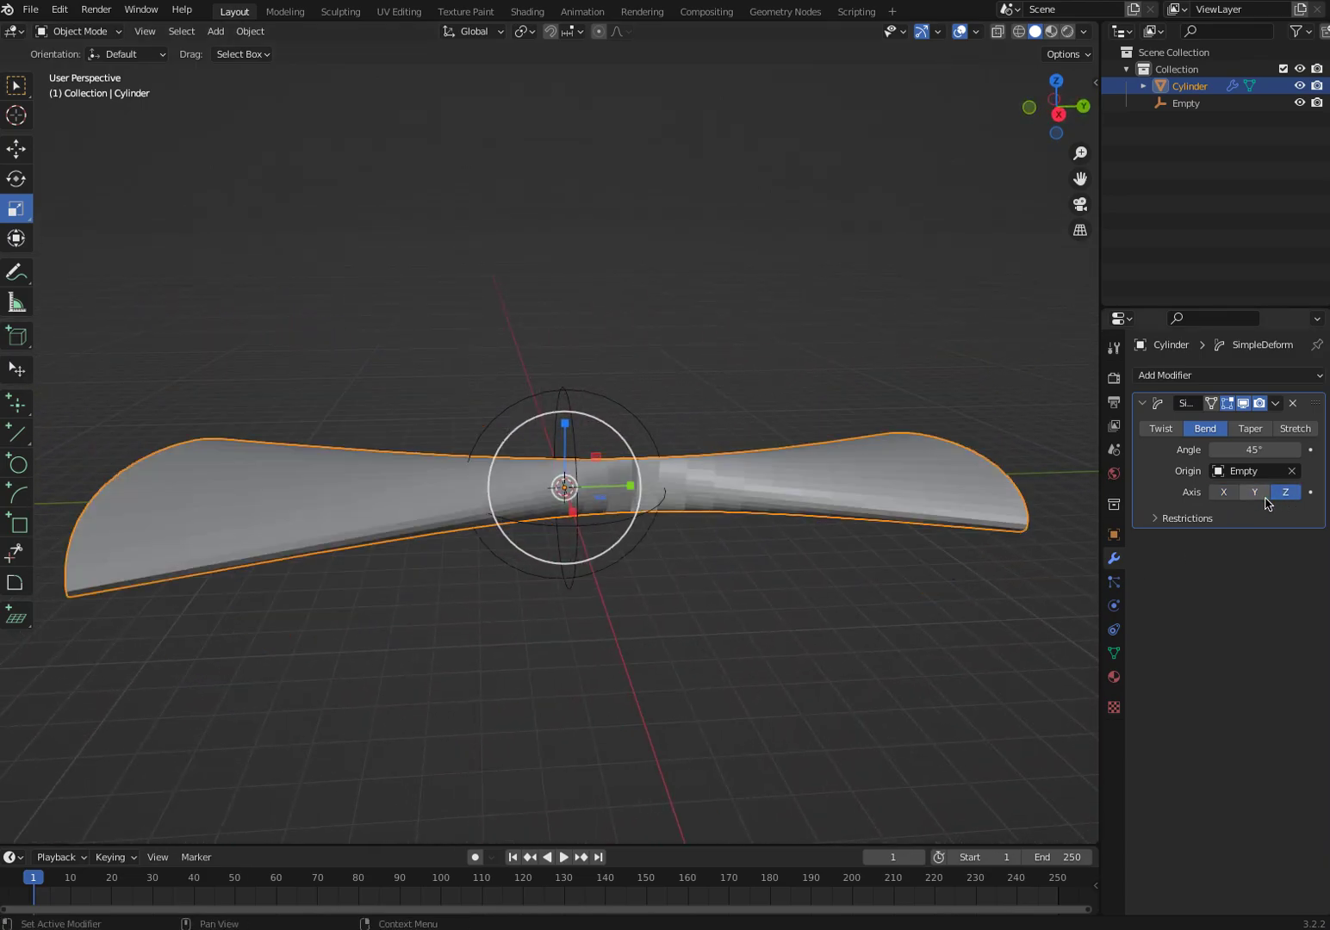
pyautogui.click(1221, 493)
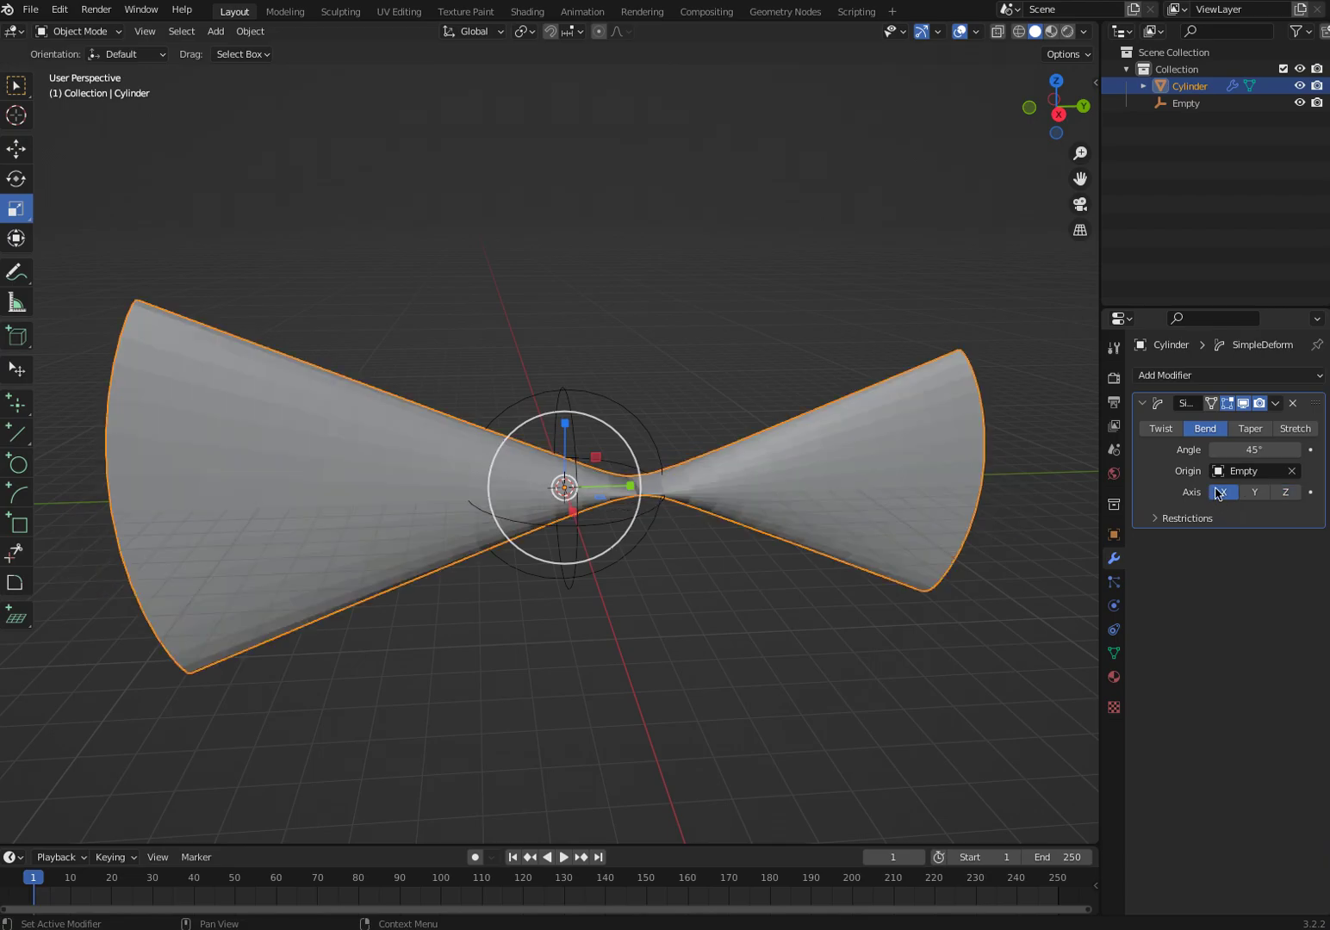
pyautogui.moveTo(596, 673); pyautogui.dragTo(652, 660, button='middle')
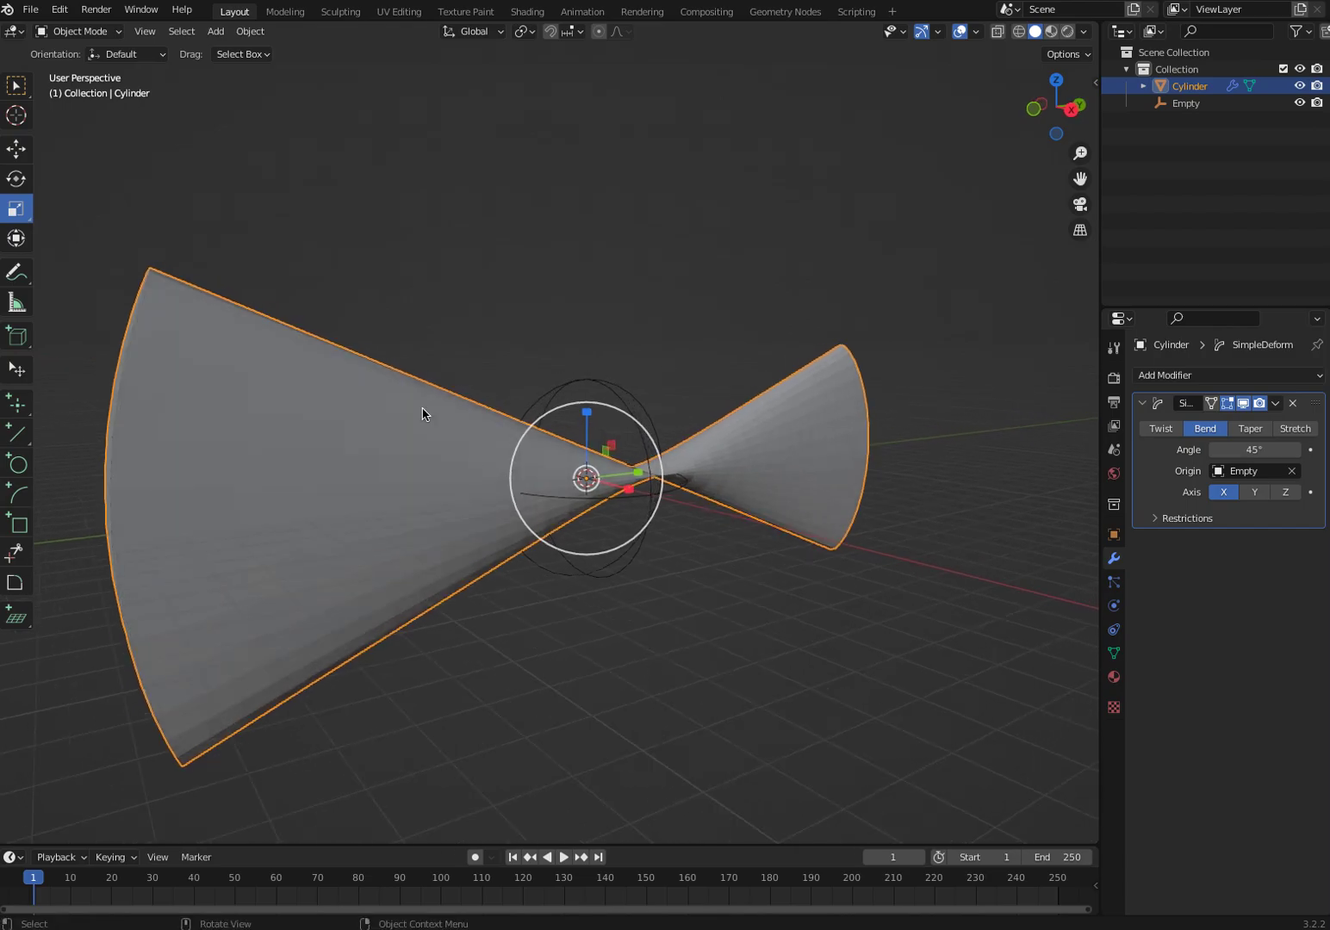
# Step: Compare the rotations of the cylinder and the Empty, and set the Empty's X rotation to 90° to match
pyautogui.click(284, 249)
pyautogui.click(282, 345)
pyautogui.click(1113, 534)
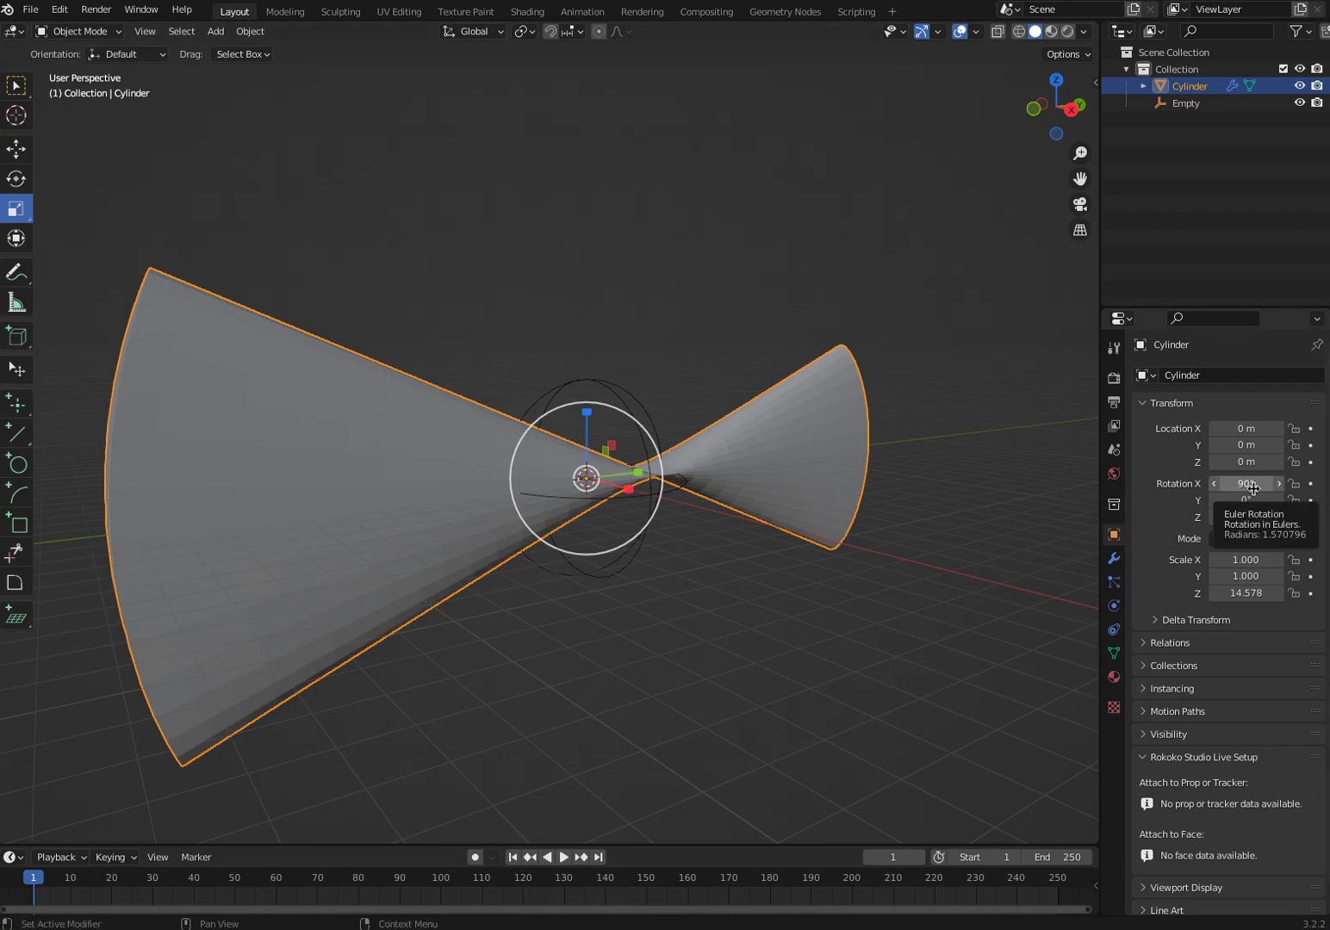
pyautogui.click(600, 389)
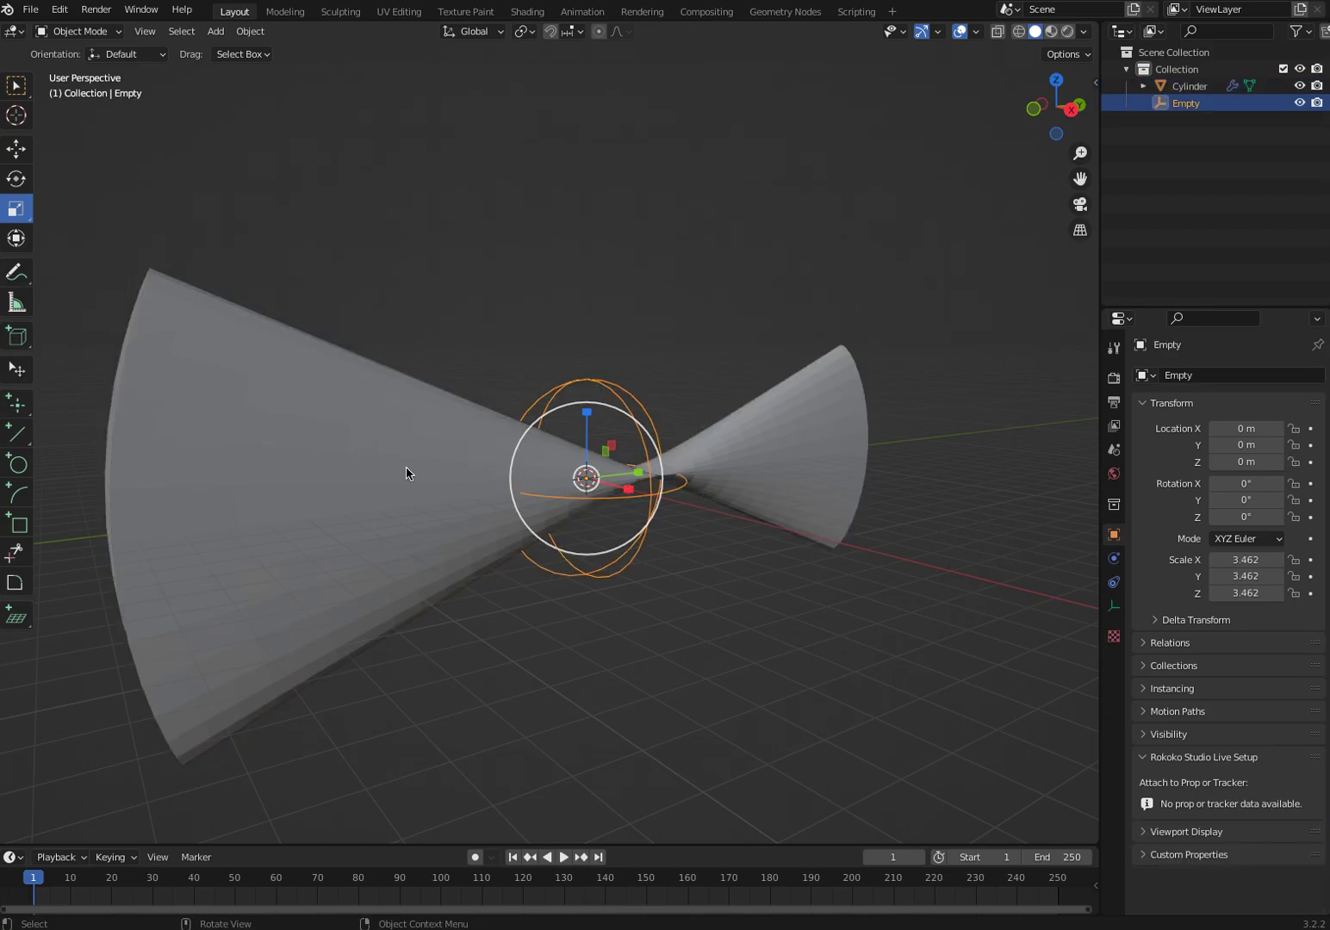
pyautogui.click(387, 487)
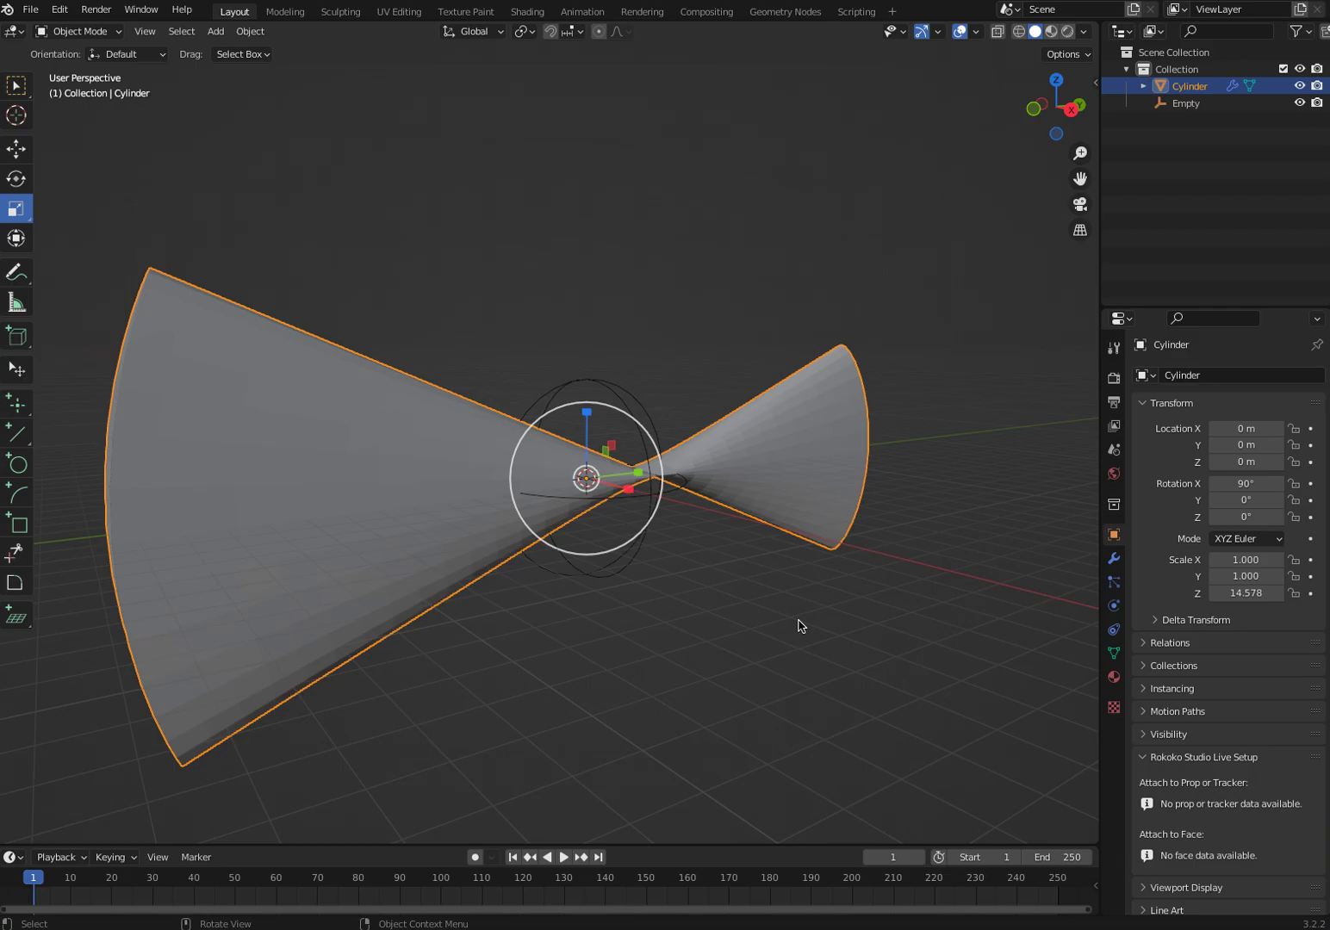
pyautogui.click(604, 382)
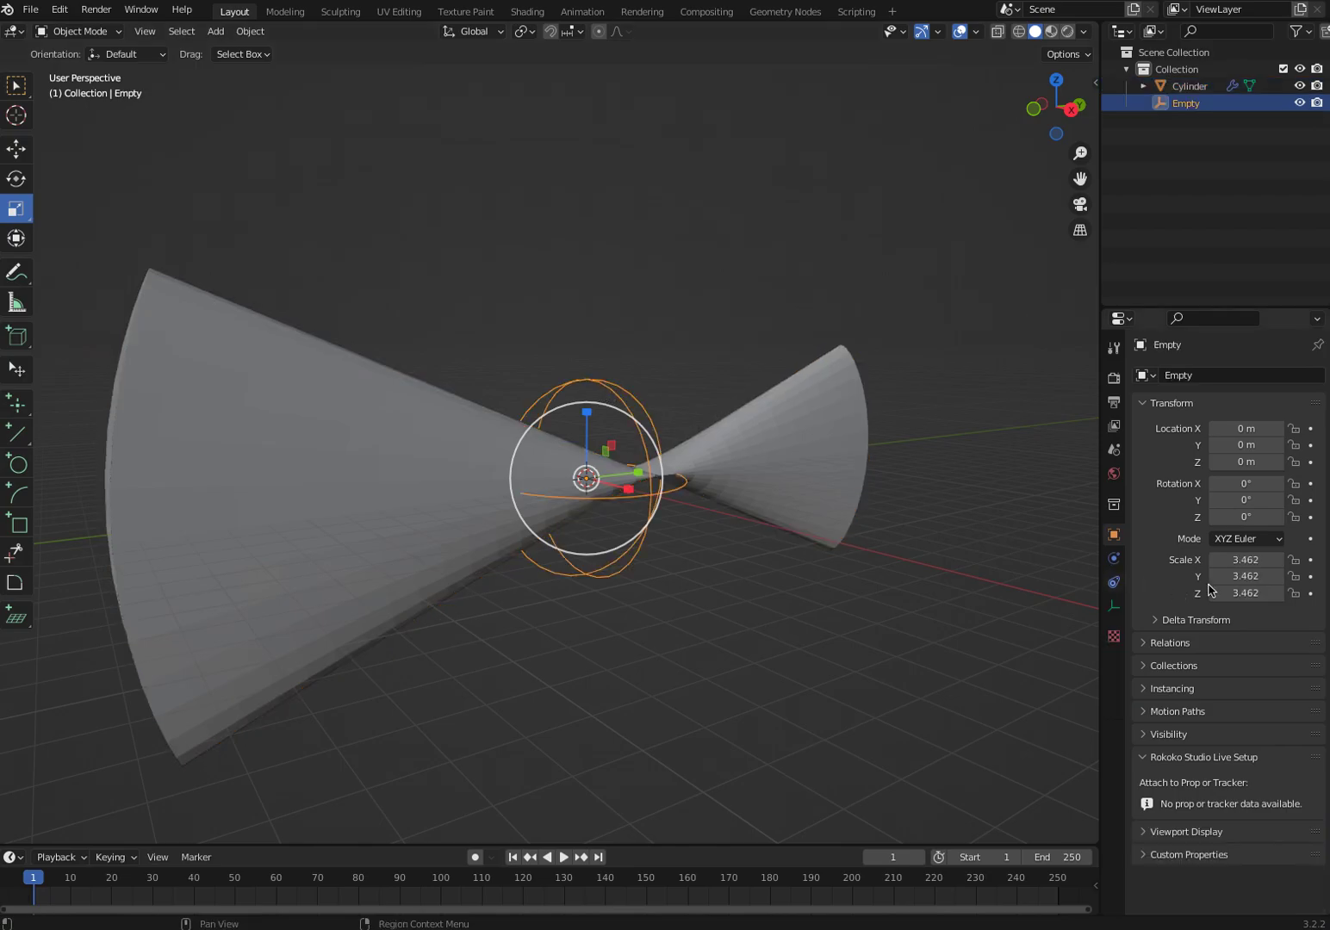
pyautogui.click(1261, 485)
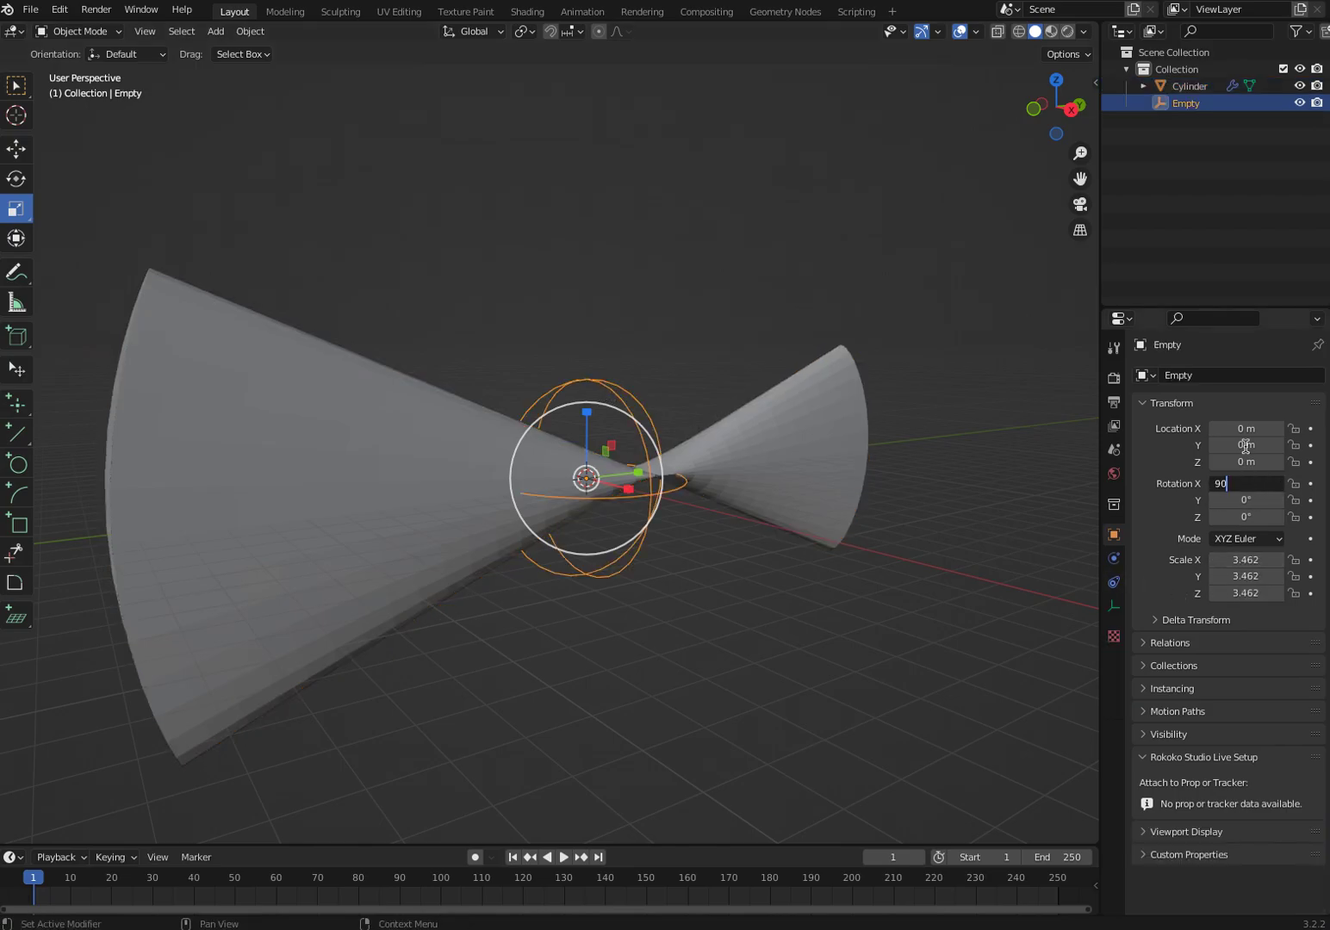
pyautogui.write('90')
pyautogui.press('Return')
pyautogui.moveTo(541, 652); pyautogui.dragTo(468, 673, button='middle')
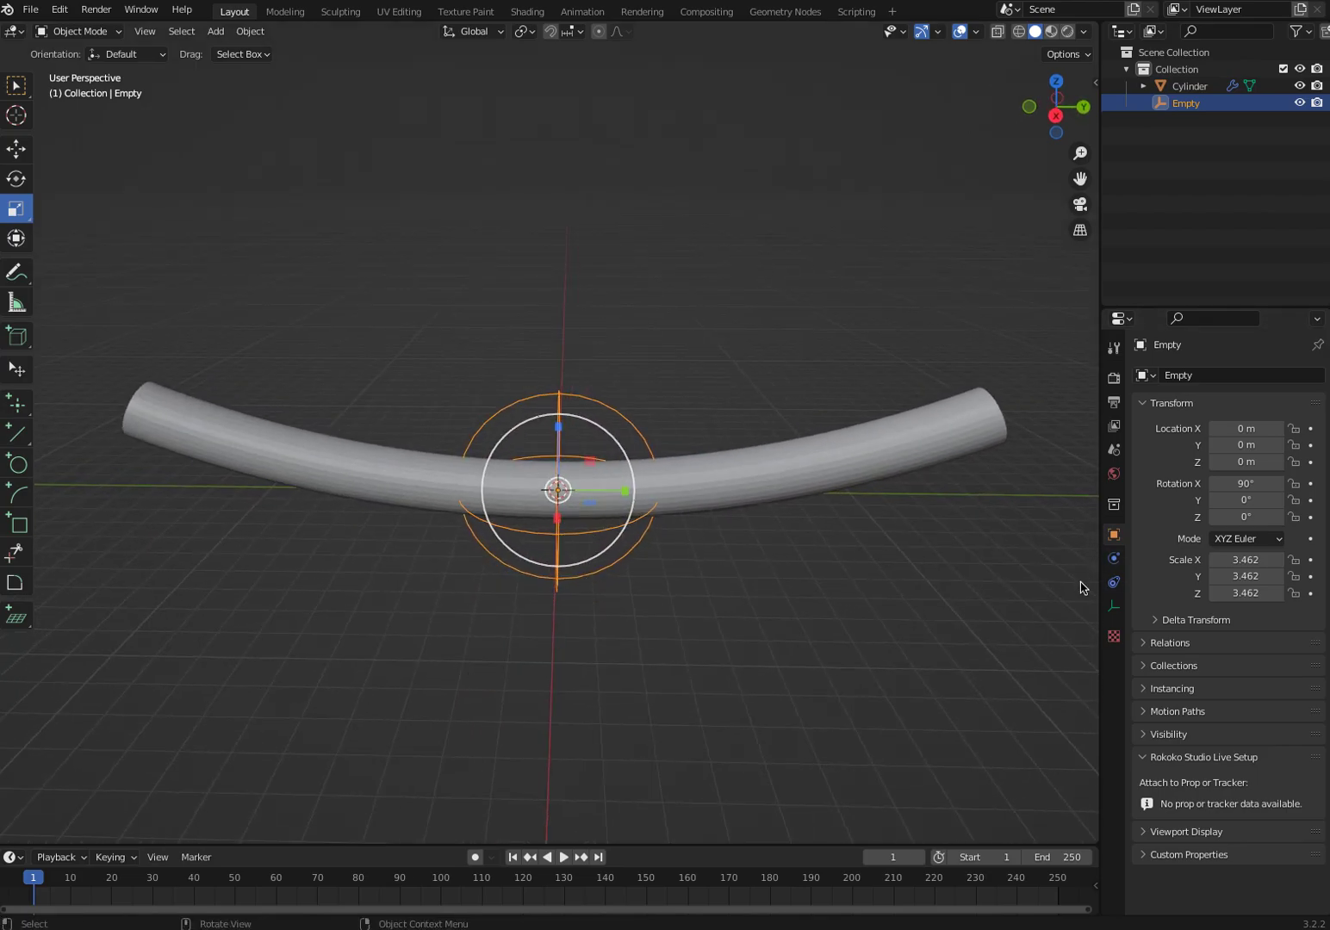
# Step: Set the bend angle of the cylinder's Simple Deform modifier to 132°
pyautogui.click(256, 521)
pyautogui.click(290, 470)
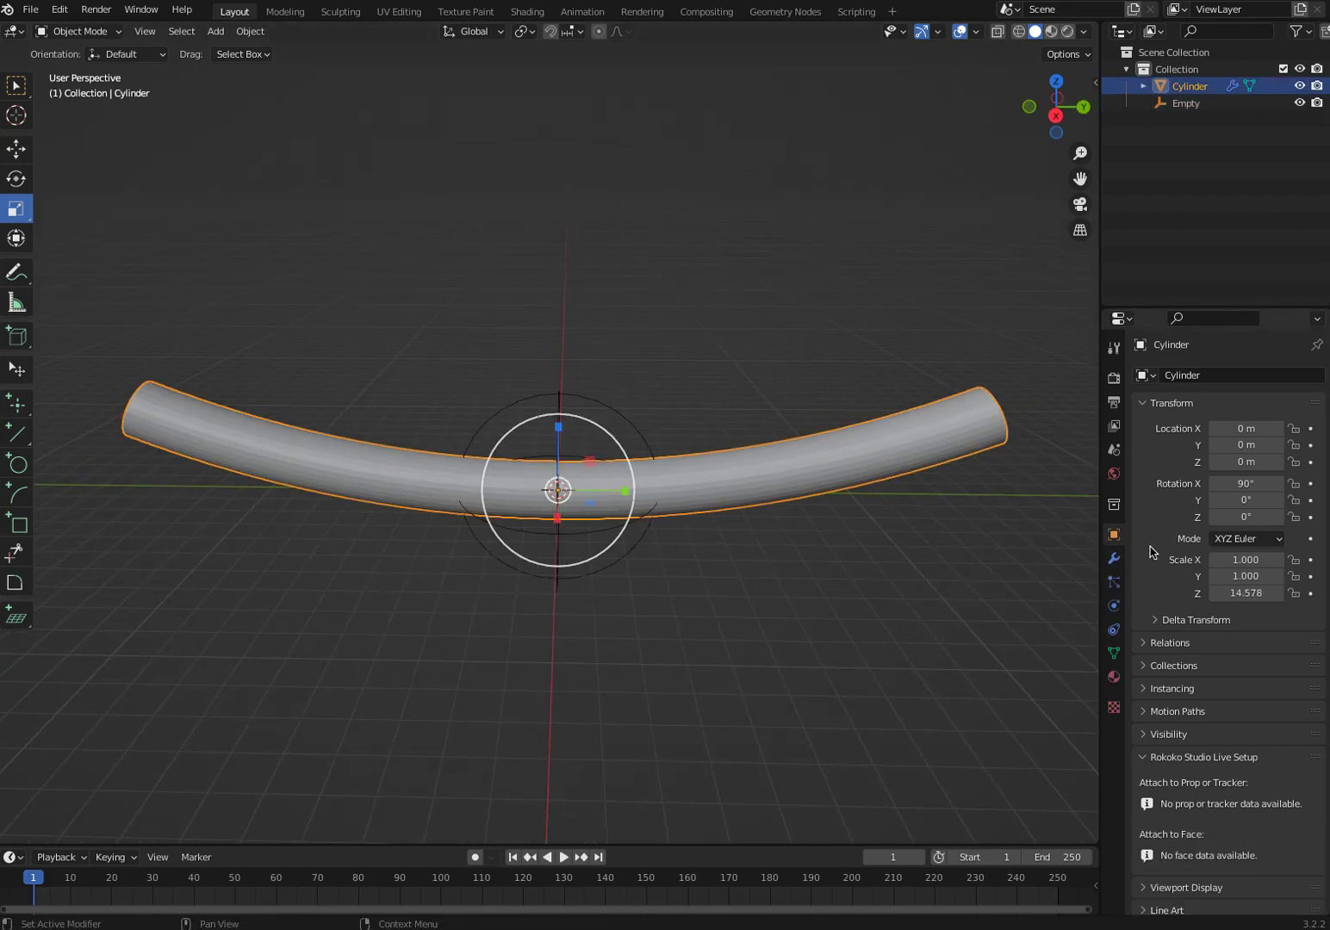
pyautogui.click(1114, 558)
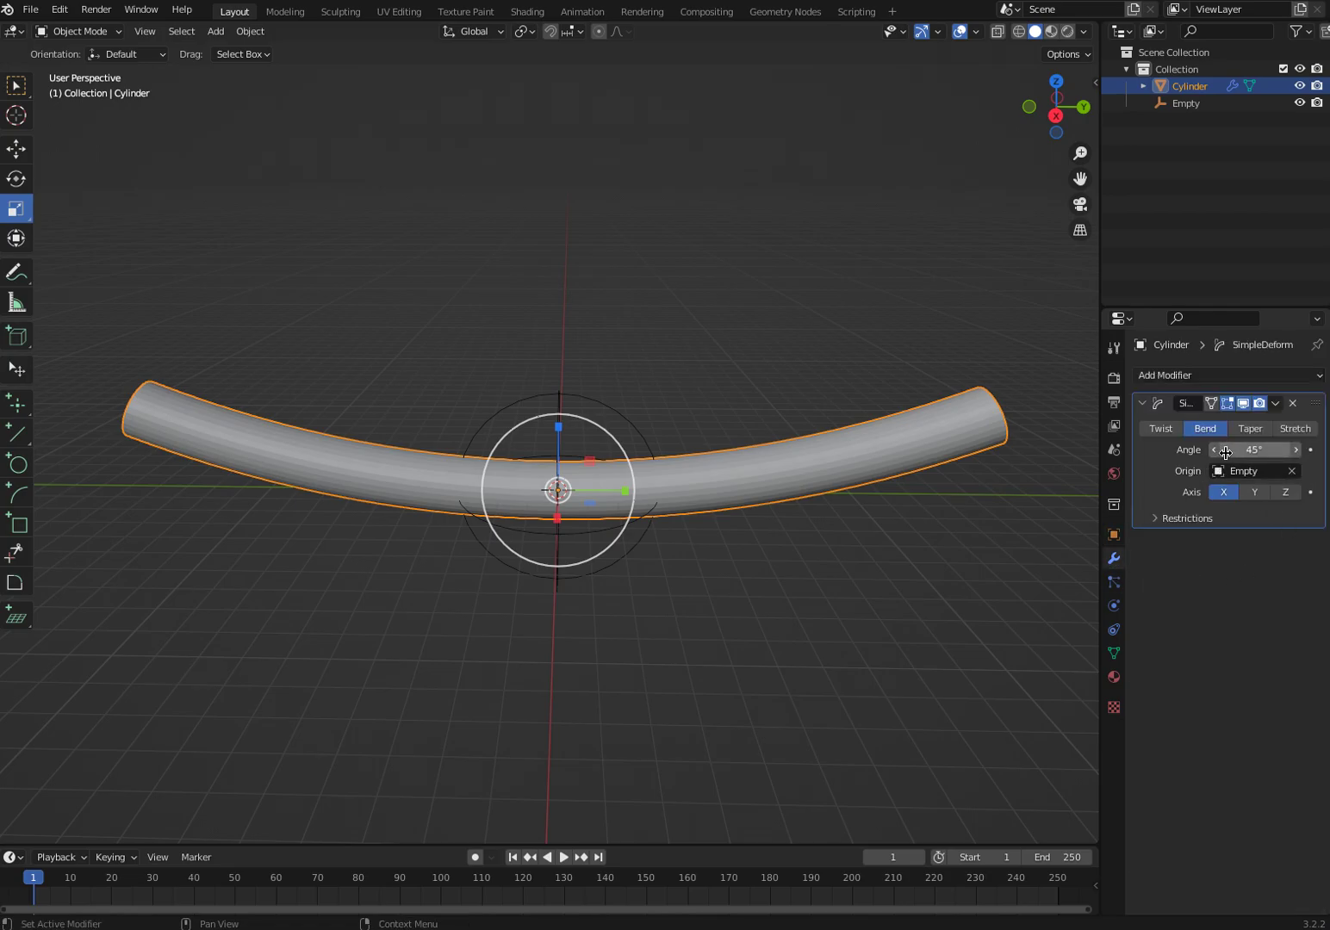
pyautogui.moveTo(1240, 450); pyautogui.dragTo(1150, 458)
# Step: At the 132° bend, cycle the deform axis through Y and Z and return it to X
pyautogui.click(1255, 493)
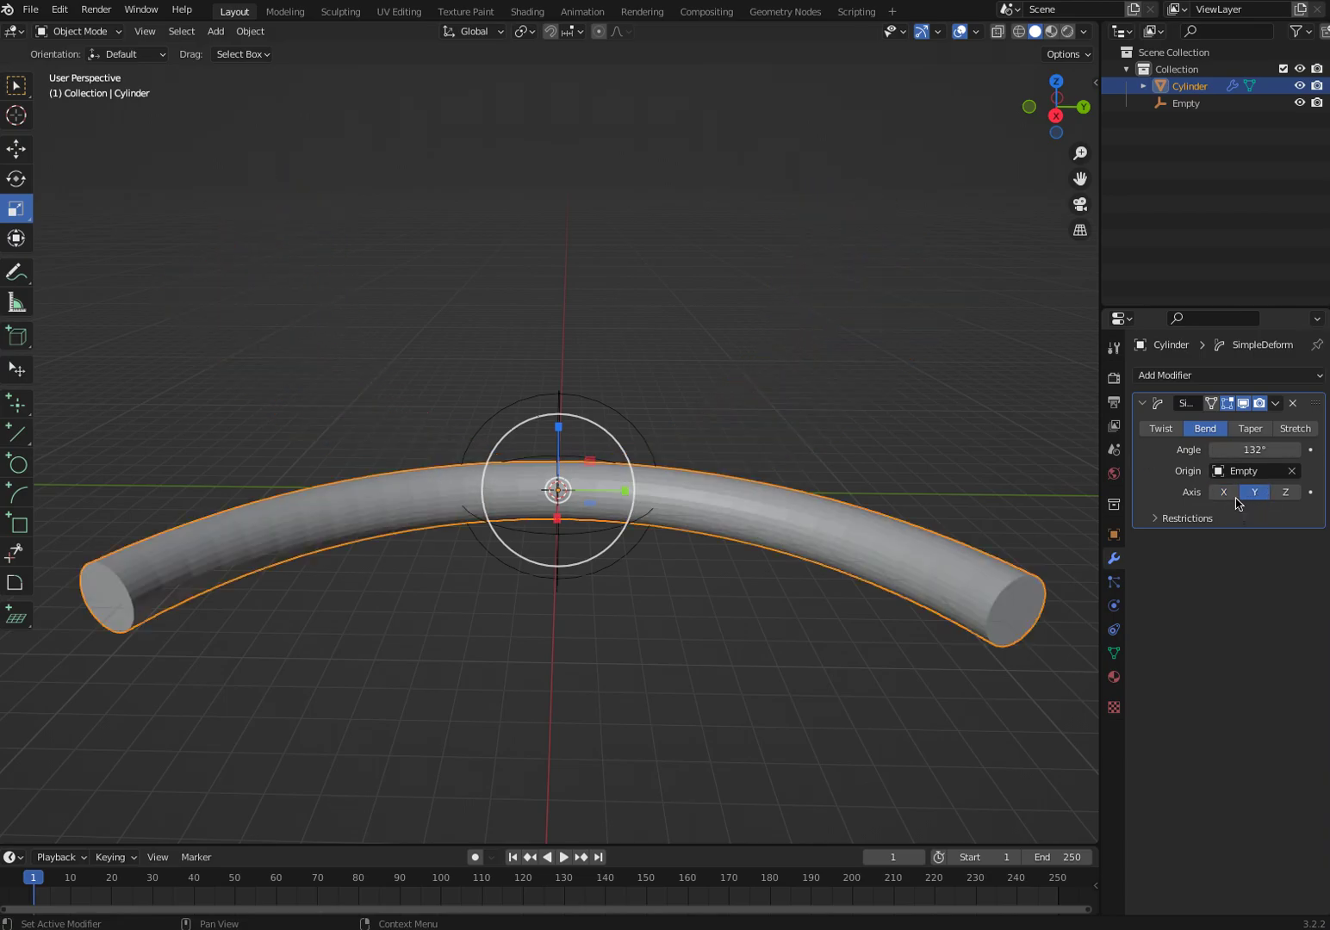
pyautogui.click(1285, 492)
pyautogui.moveTo(844, 568); pyautogui.dragTo(965, 579, button='middle')
pyautogui.click(1223, 492)
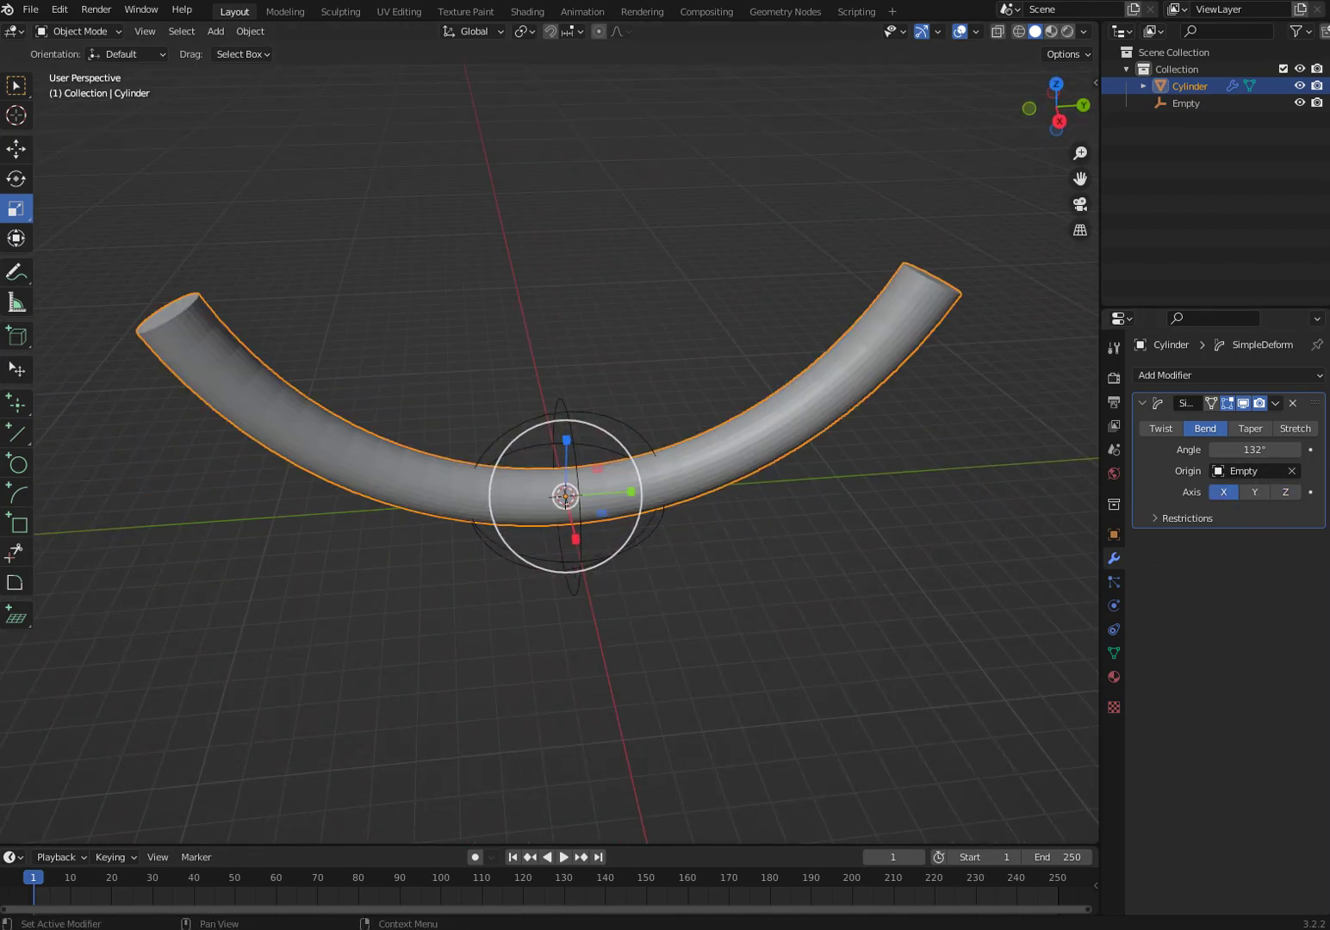
# Step: Restrict the cylinder's bend by setting the Simple Deform limits to 0.49 and 0.81
pyautogui.click(1155, 519)
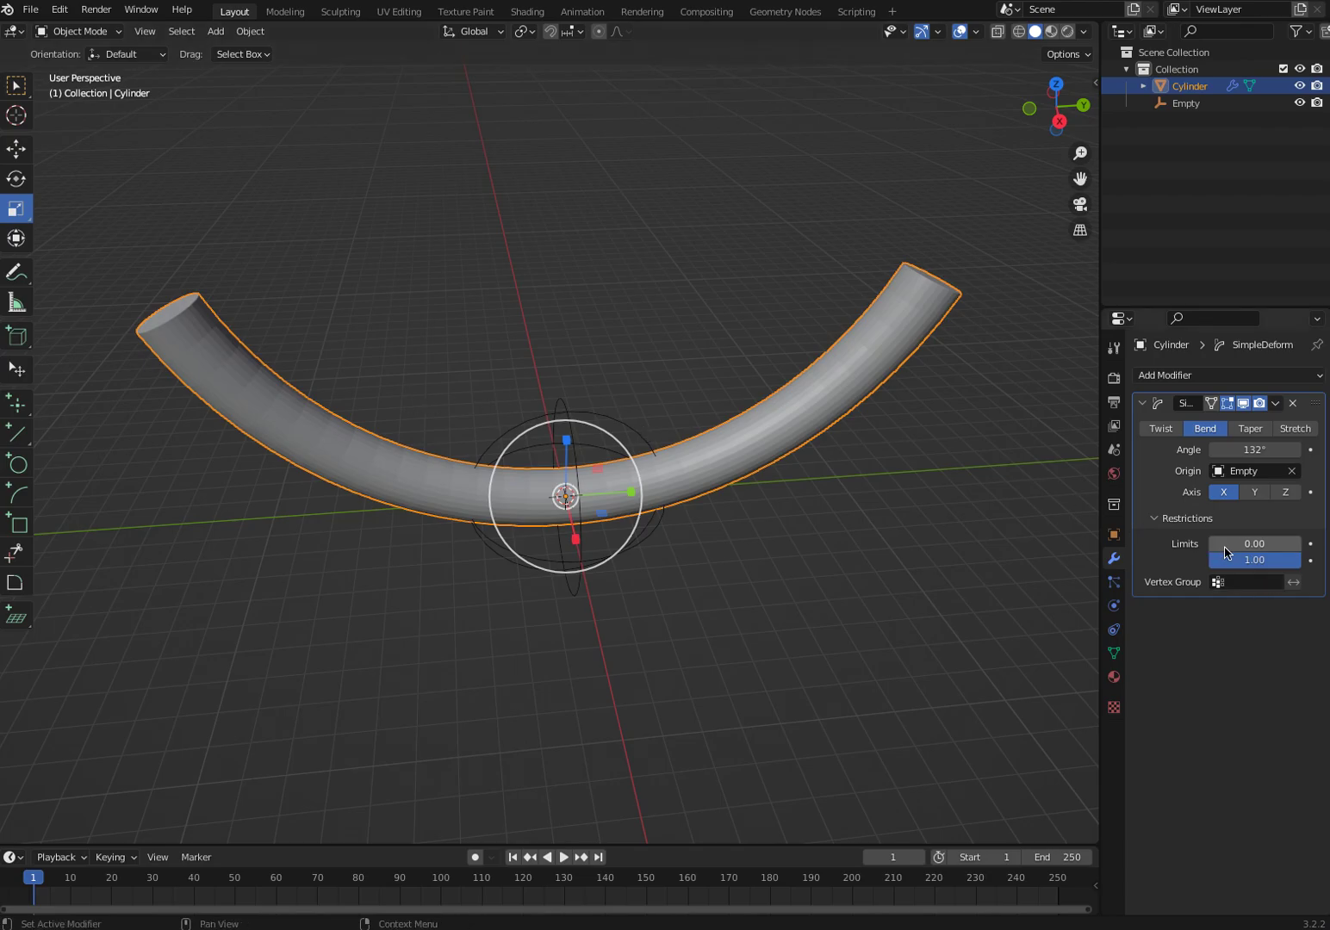
pyautogui.moveTo(1223, 552); pyautogui.dragTo(1240, 551)
pyautogui.moveTo(1251, 546); pyautogui.dragTo(1276, 563)
pyautogui.moveTo(603, 624); pyautogui.dragTo(736, 591, button='middle')
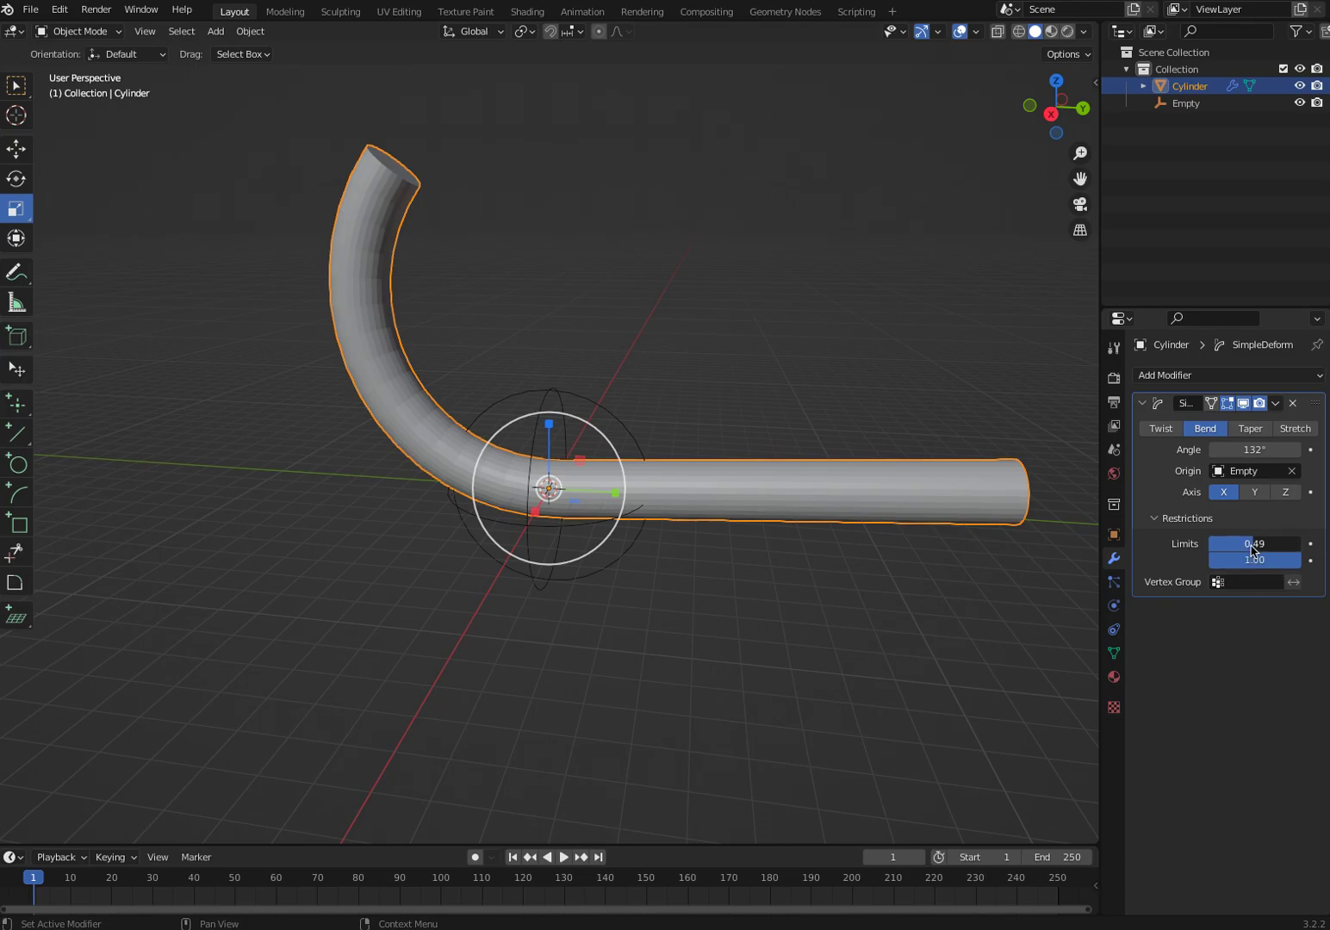
pyautogui.moveTo(1250, 558)
pyautogui.mouseDown()
pyautogui.moveTo(1265, 565)
pyautogui.moveTo(1227, 566)
pyautogui.moveTo(1274, 568)
pyautogui.mouseUp()
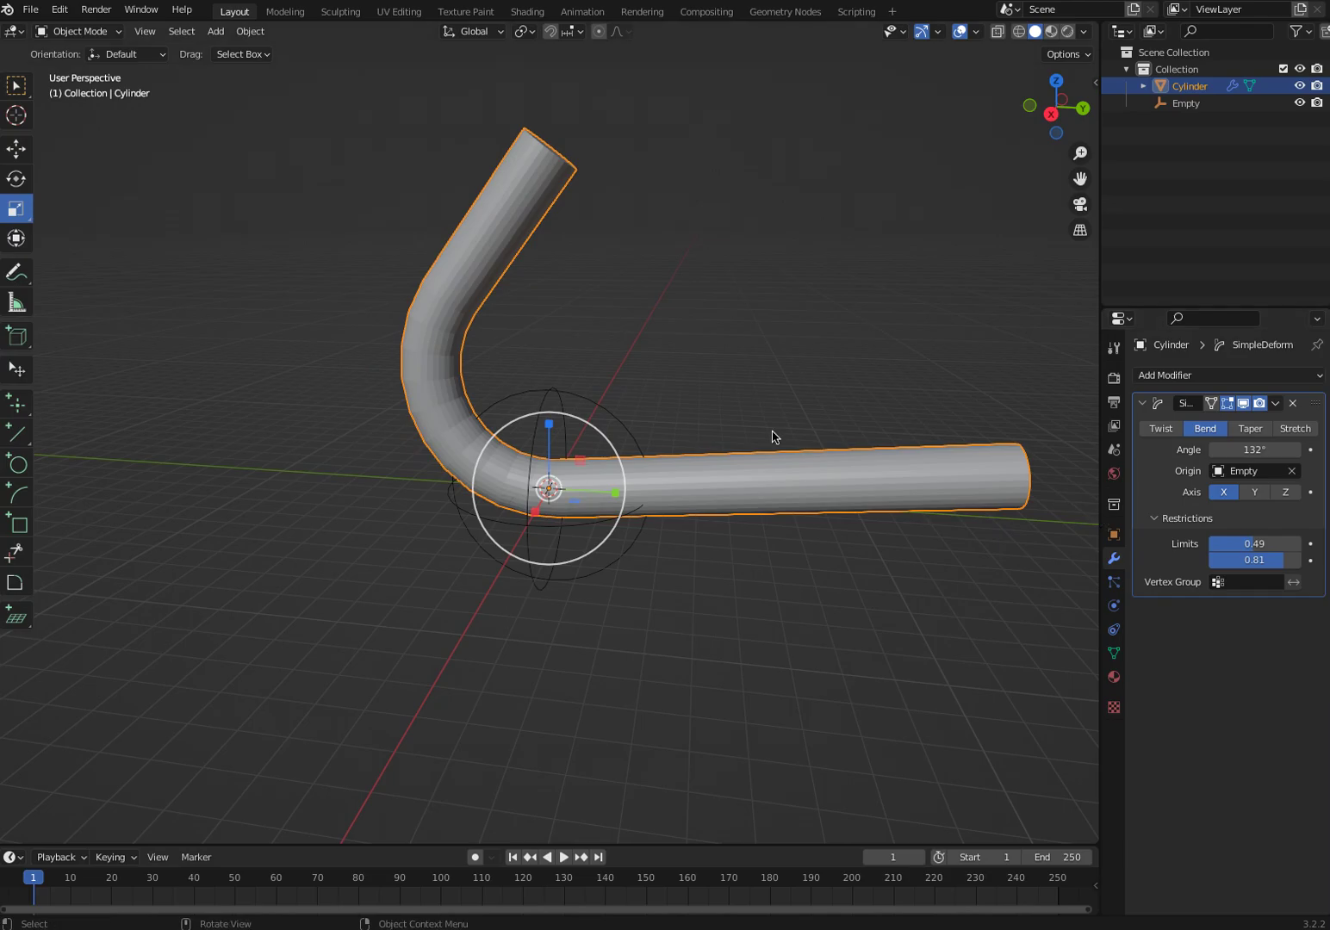
# Step: Move the Empty along the Y axis by about 0.37 m to shift the bend's origin
pyautogui.click(619, 427)
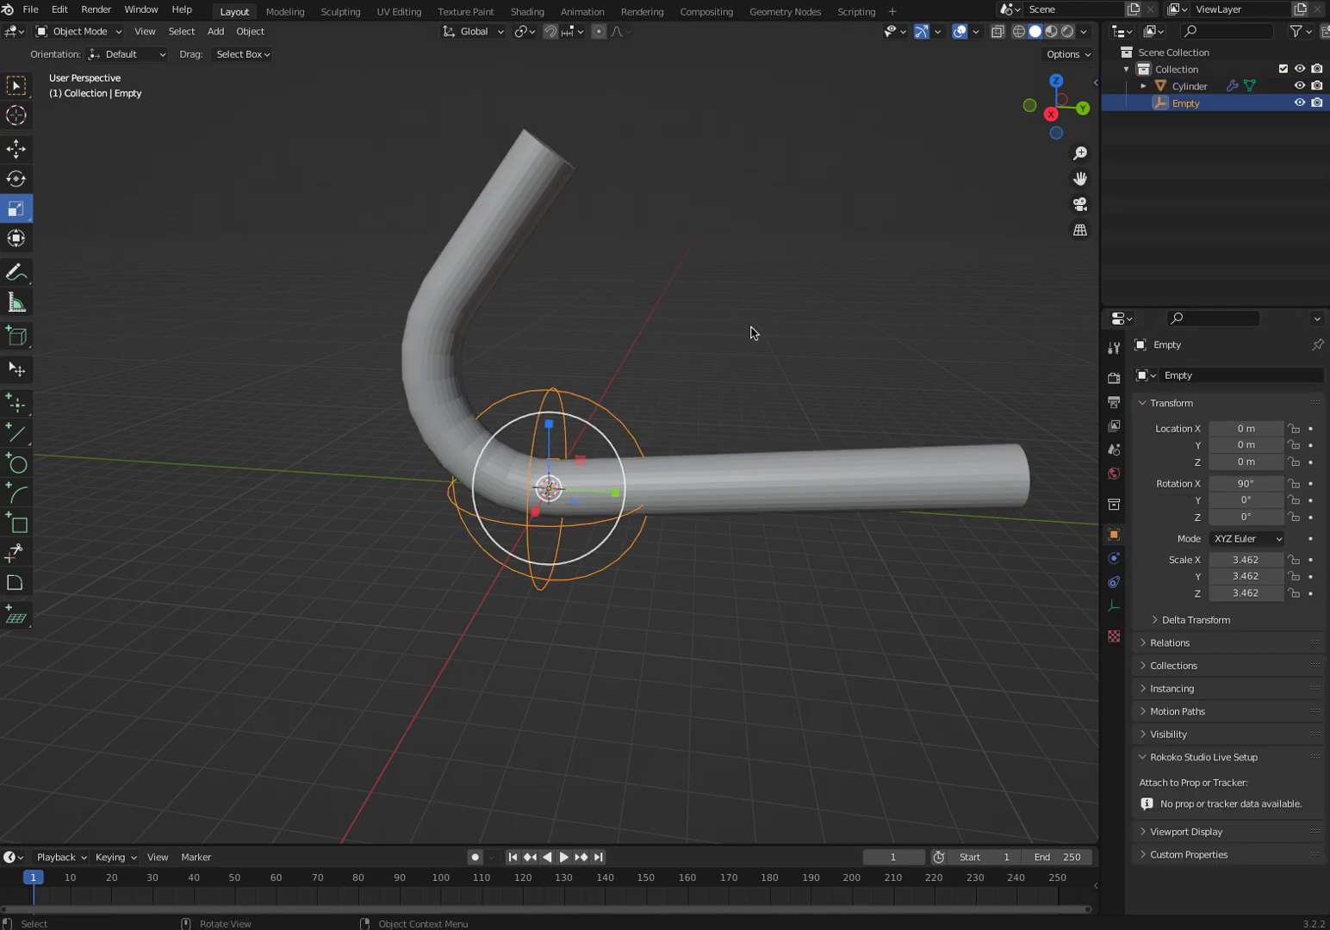
pyautogui.hotkey('shift', 'space')
pyautogui.press('g')
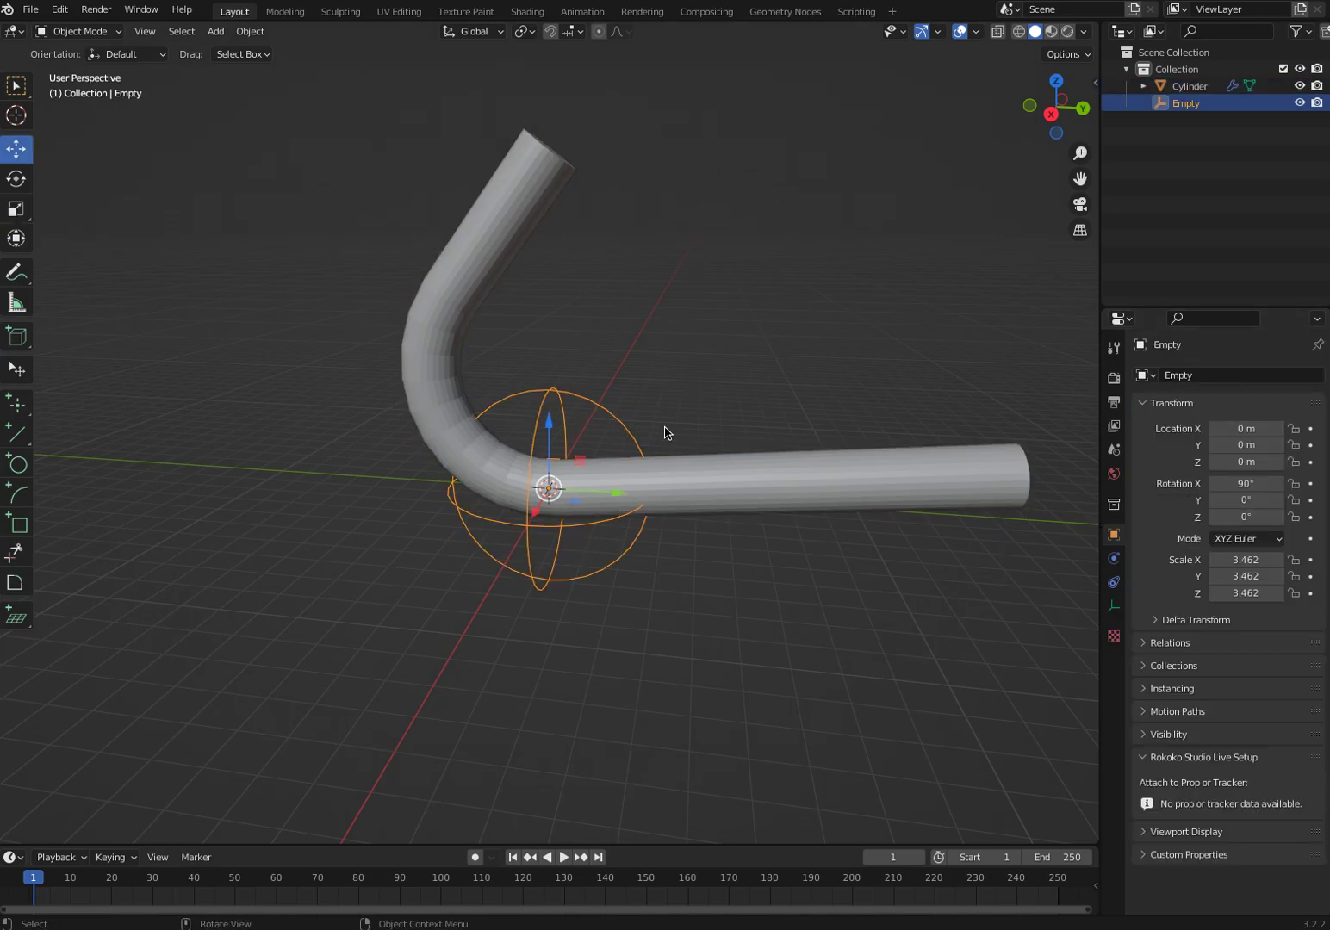
pyautogui.moveTo(614, 489)
pyautogui.mouseDown()
pyautogui.moveTo(861, 483)
pyautogui.moveTo(503, 473)
pyautogui.moveTo(401, 455)
pyautogui.moveTo(766, 459)
pyautogui.moveTo(555, 439)
pyautogui.moveTo(641, 444)
pyautogui.moveTo(618, 470)
pyautogui.mouseUp()
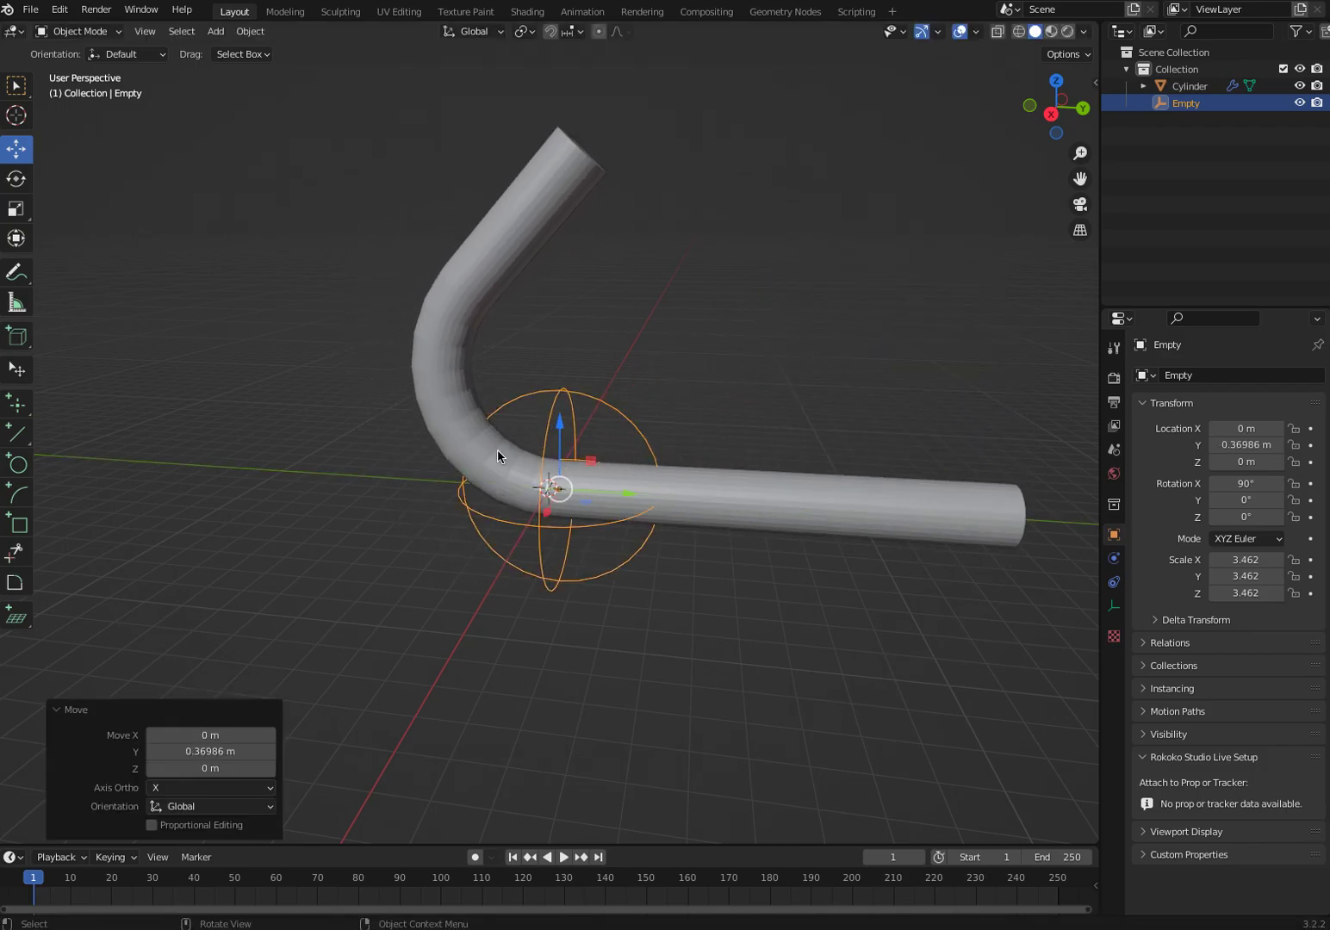
pyautogui.click(367, 492)
pyautogui.moveTo(368, 492); pyautogui.dragTo(508, 579, button='middle')
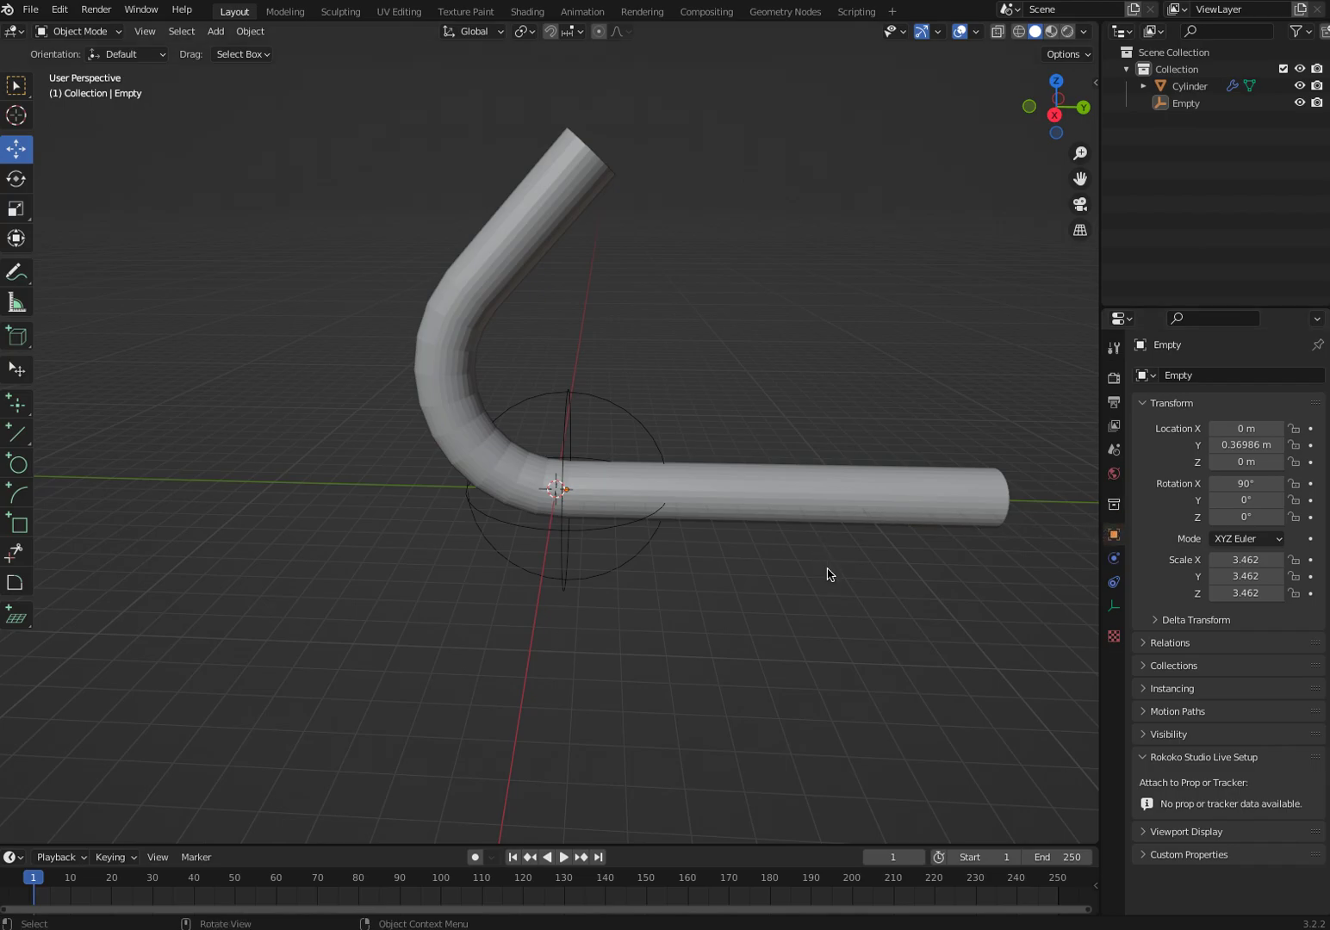
# Step: Delete the Empty and remove the Simple Deform modifier from the cylinder
pyautogui.click(561, 541)
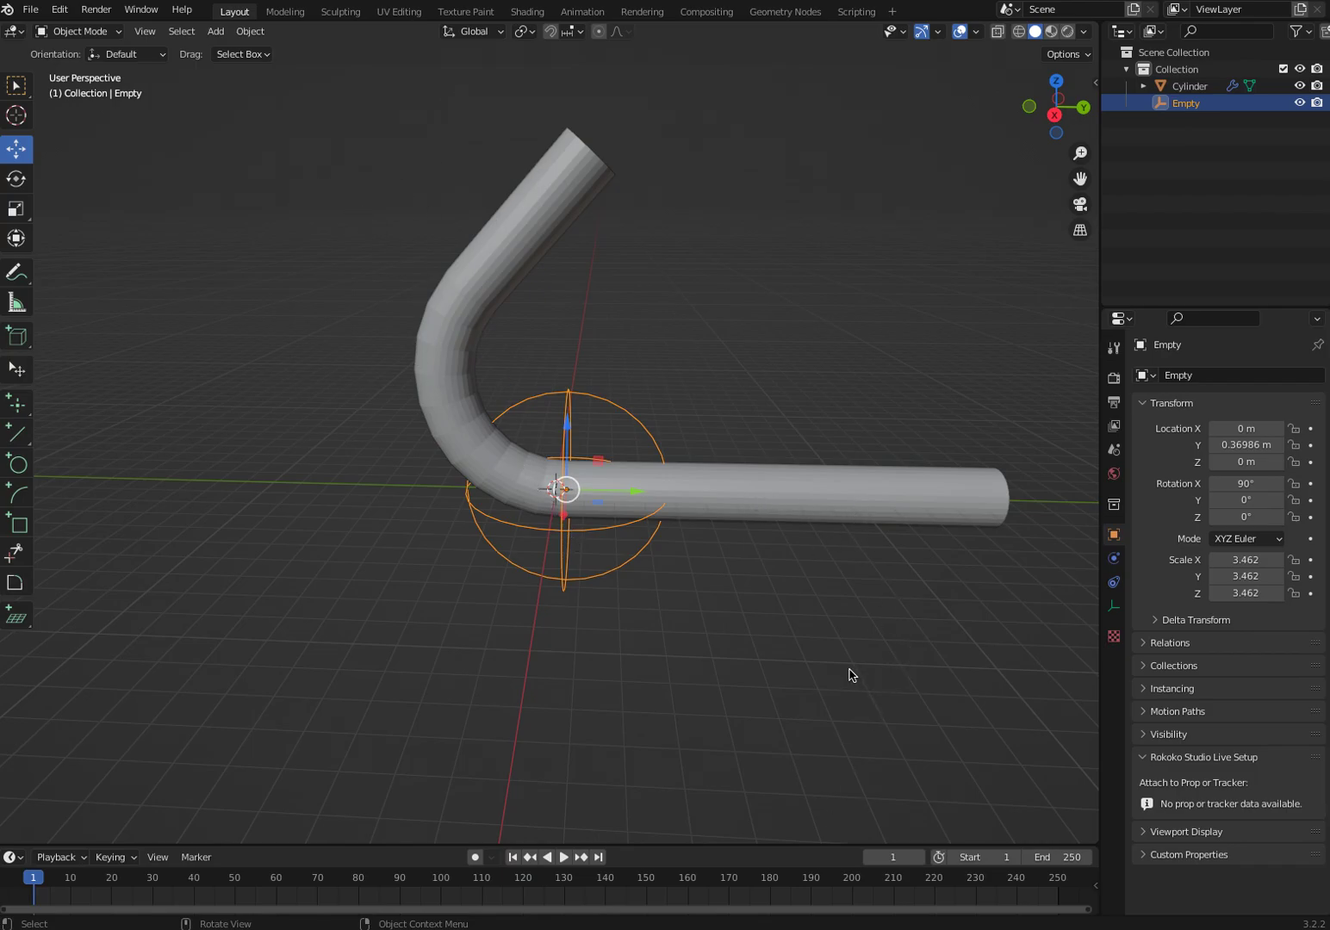
pyautogui.click(832, 639)
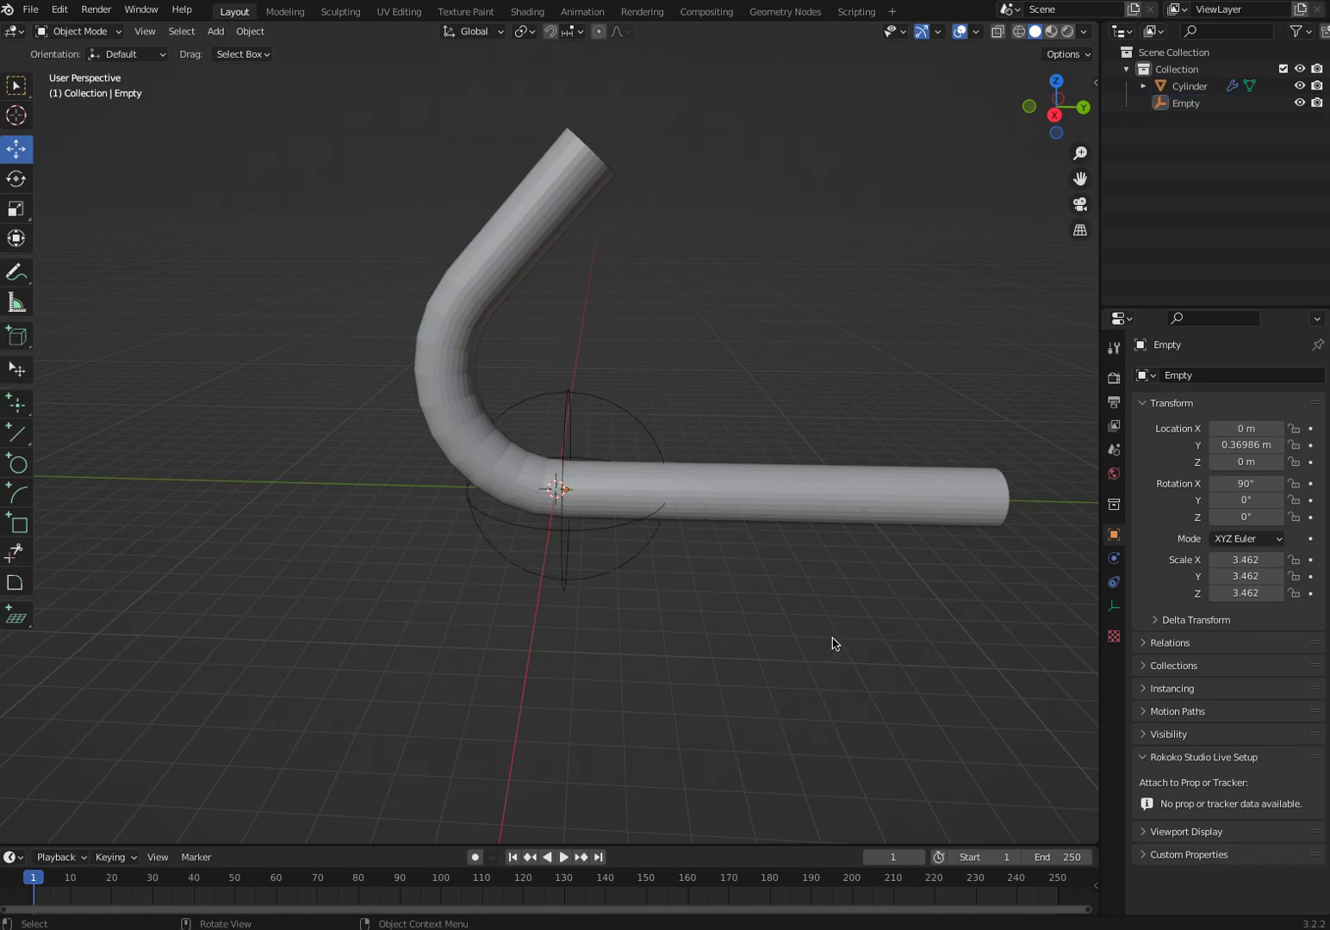
pyautogui.click(577, 576)
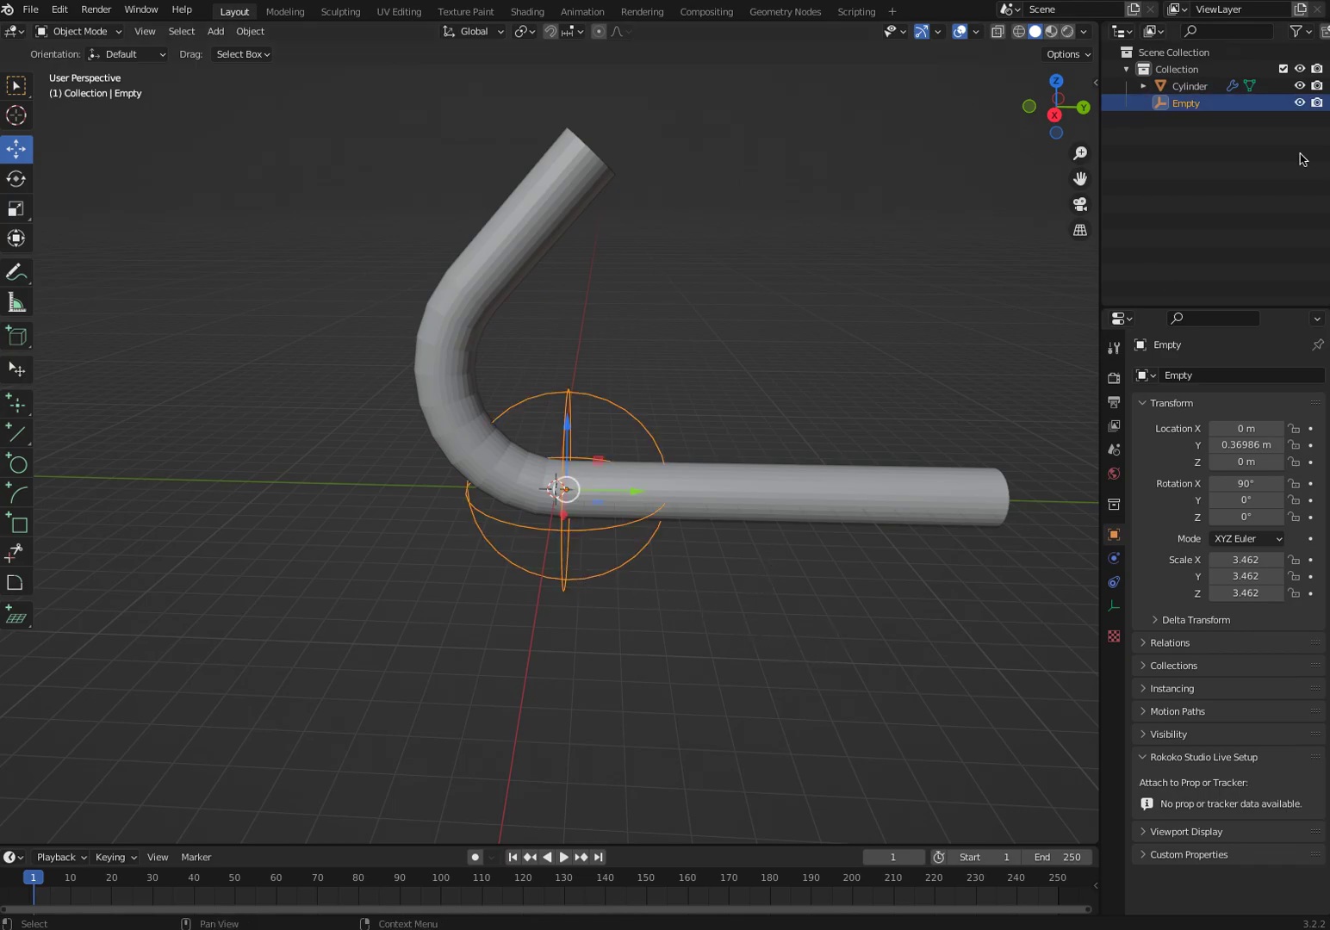
pyautogui.press('Delete')
pyautogui.click(625, 493)
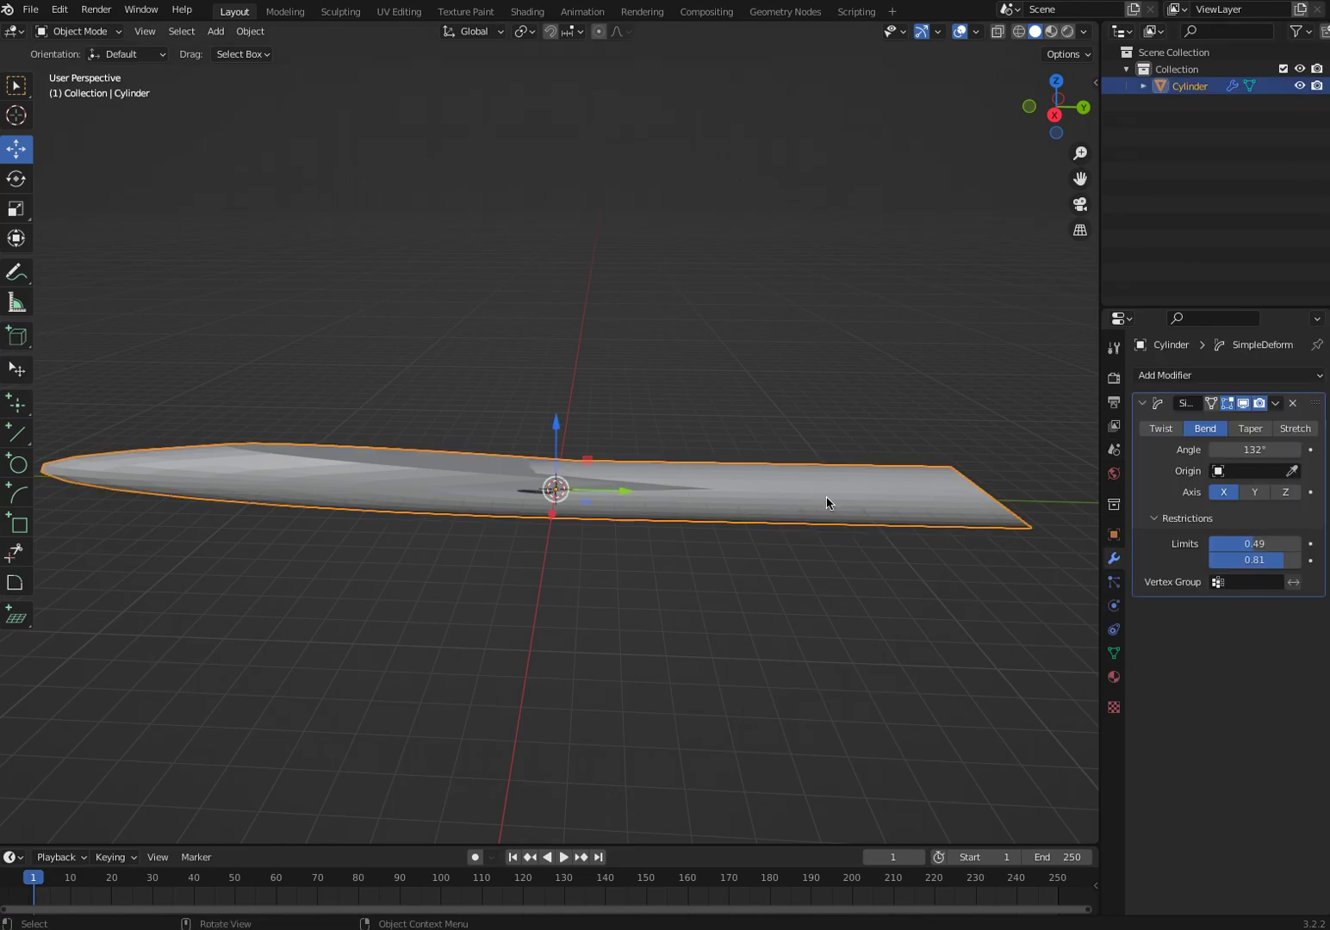
pyautogui.click(1292, 402)
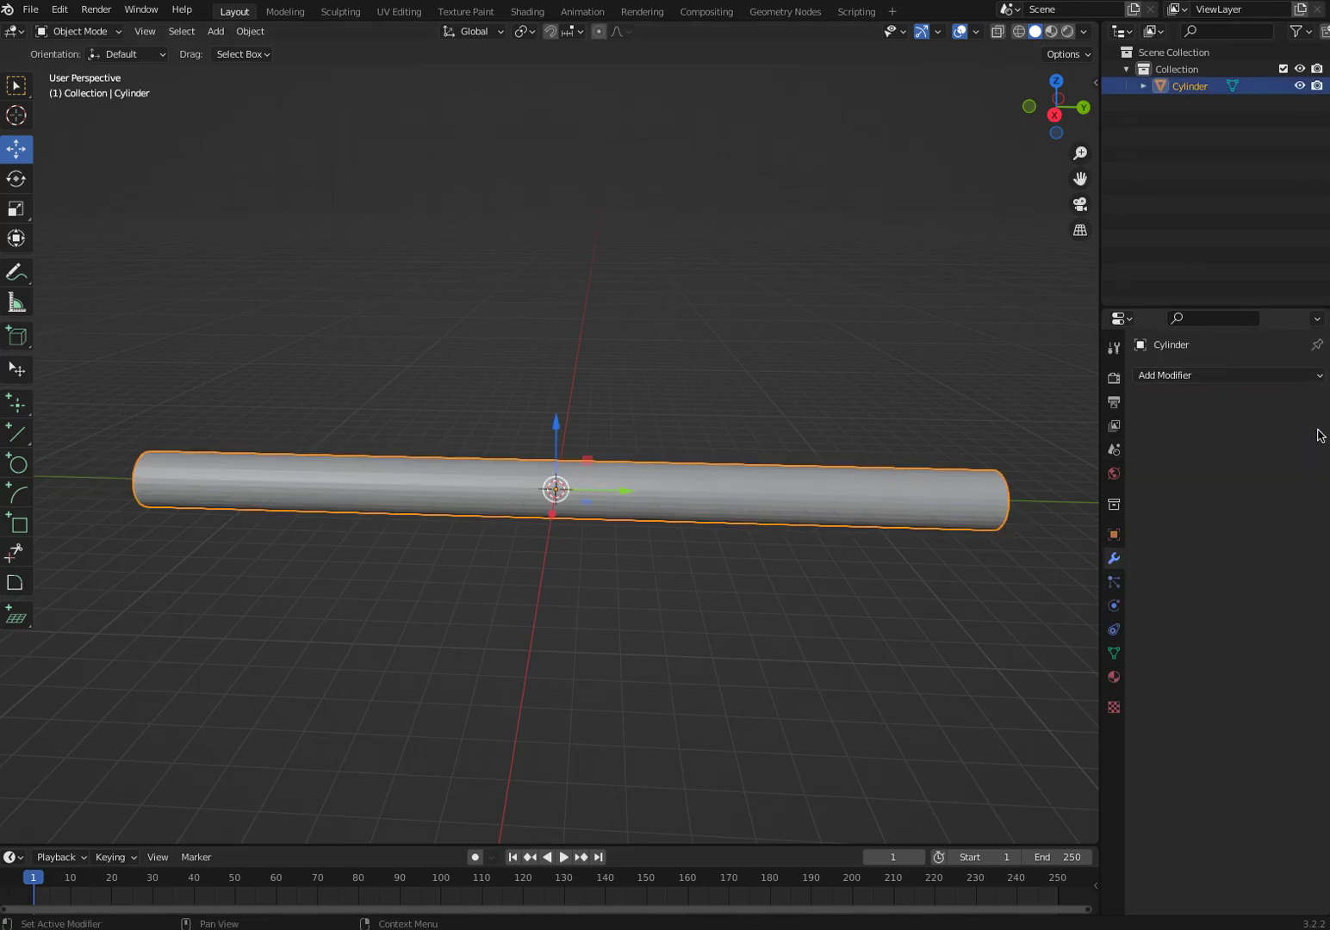
# Step: In Edit Mode, use the right orthographic view with X-ray to select all faces of roughly the negative-Y third of the cylinder
pyautogui.moveTo(388, 532); pyautogui.dragTo(304, 592, button='middle')
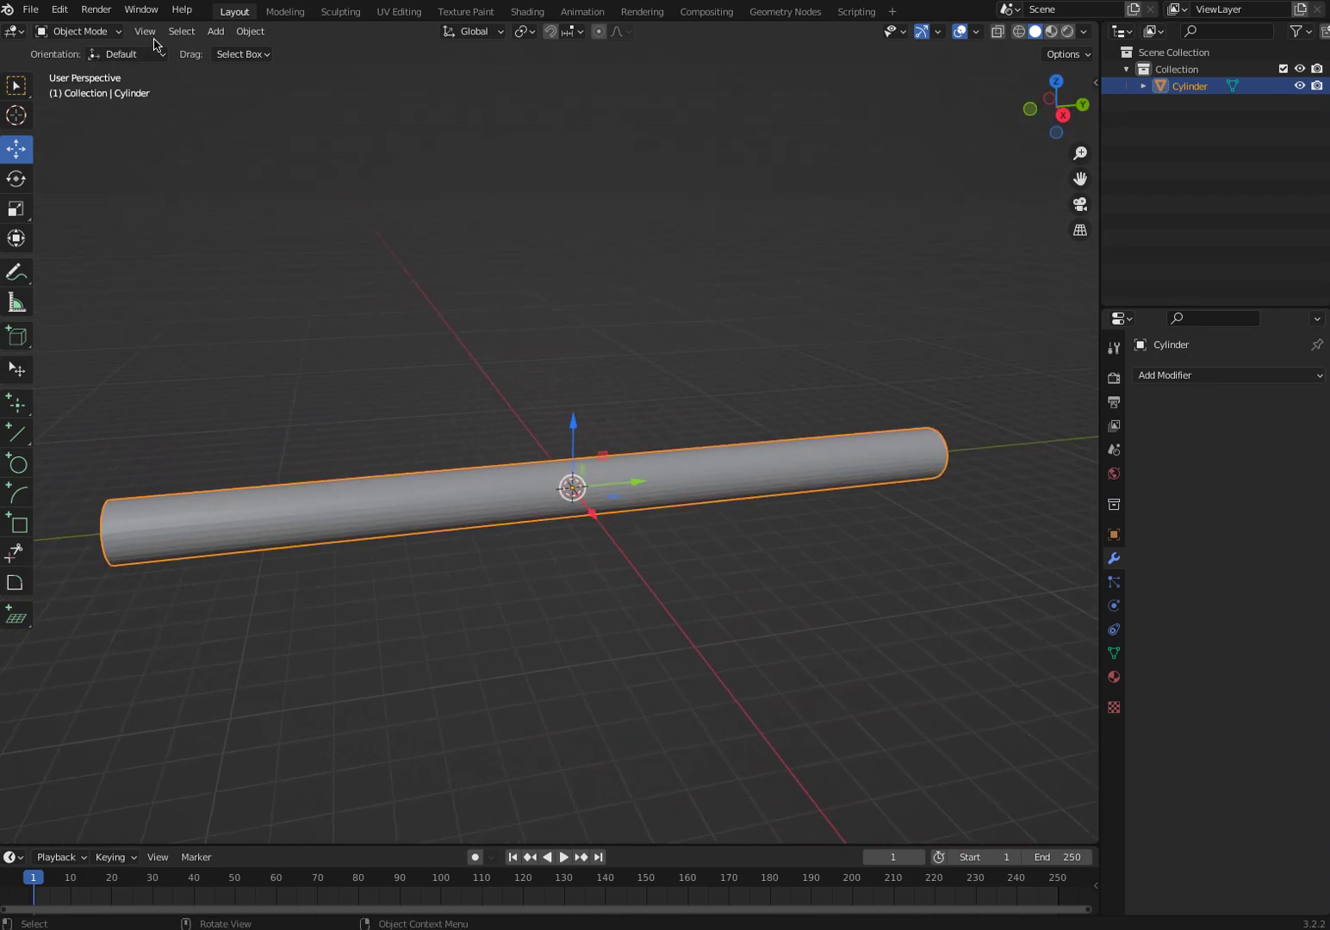
pyautogui.press('Tab')
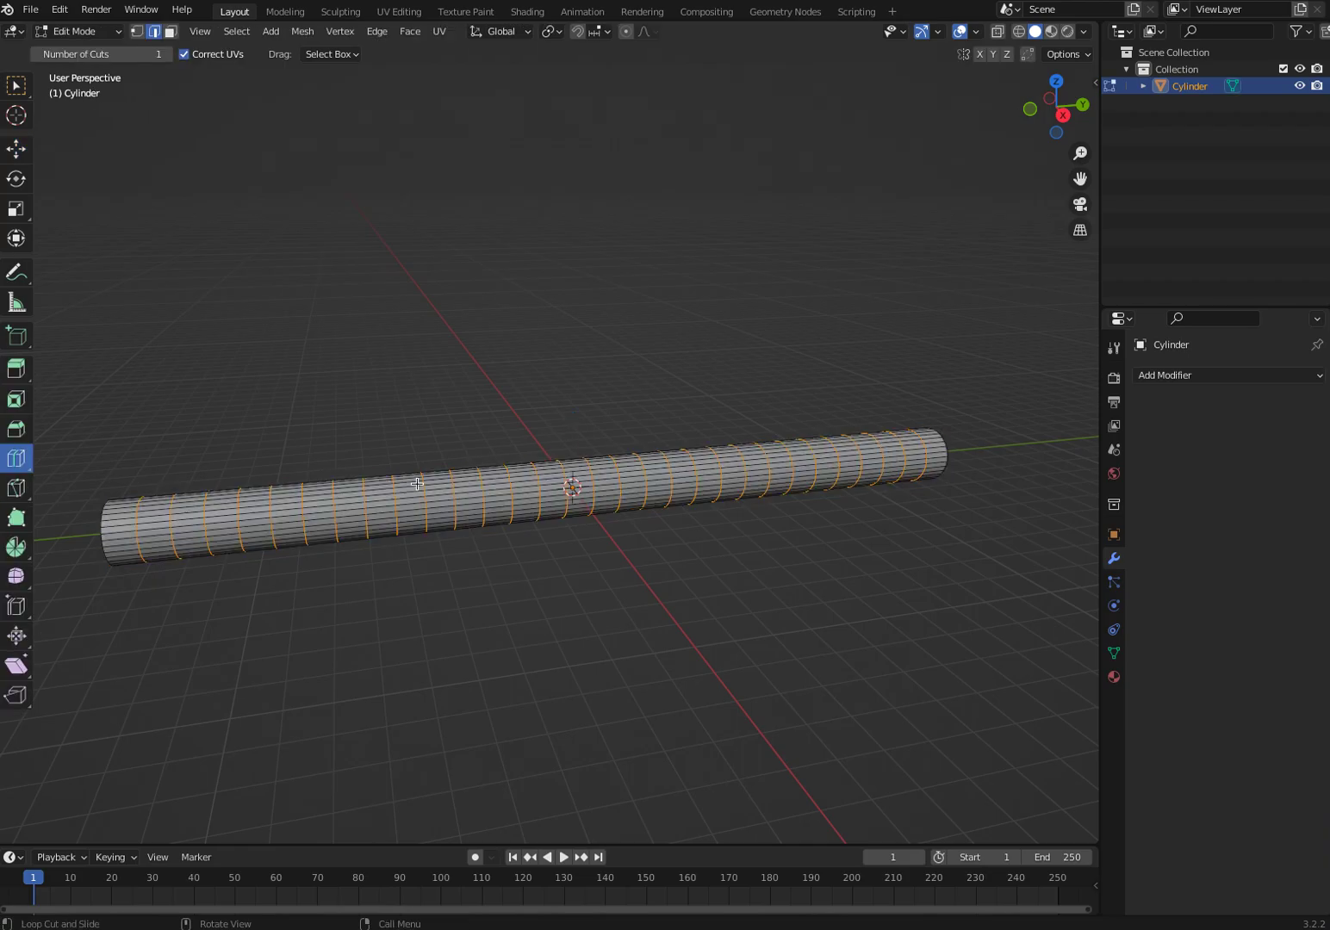
pyautogui.moveTo(503, 561); pyautogui.dragTo(466, 560, button='middle')
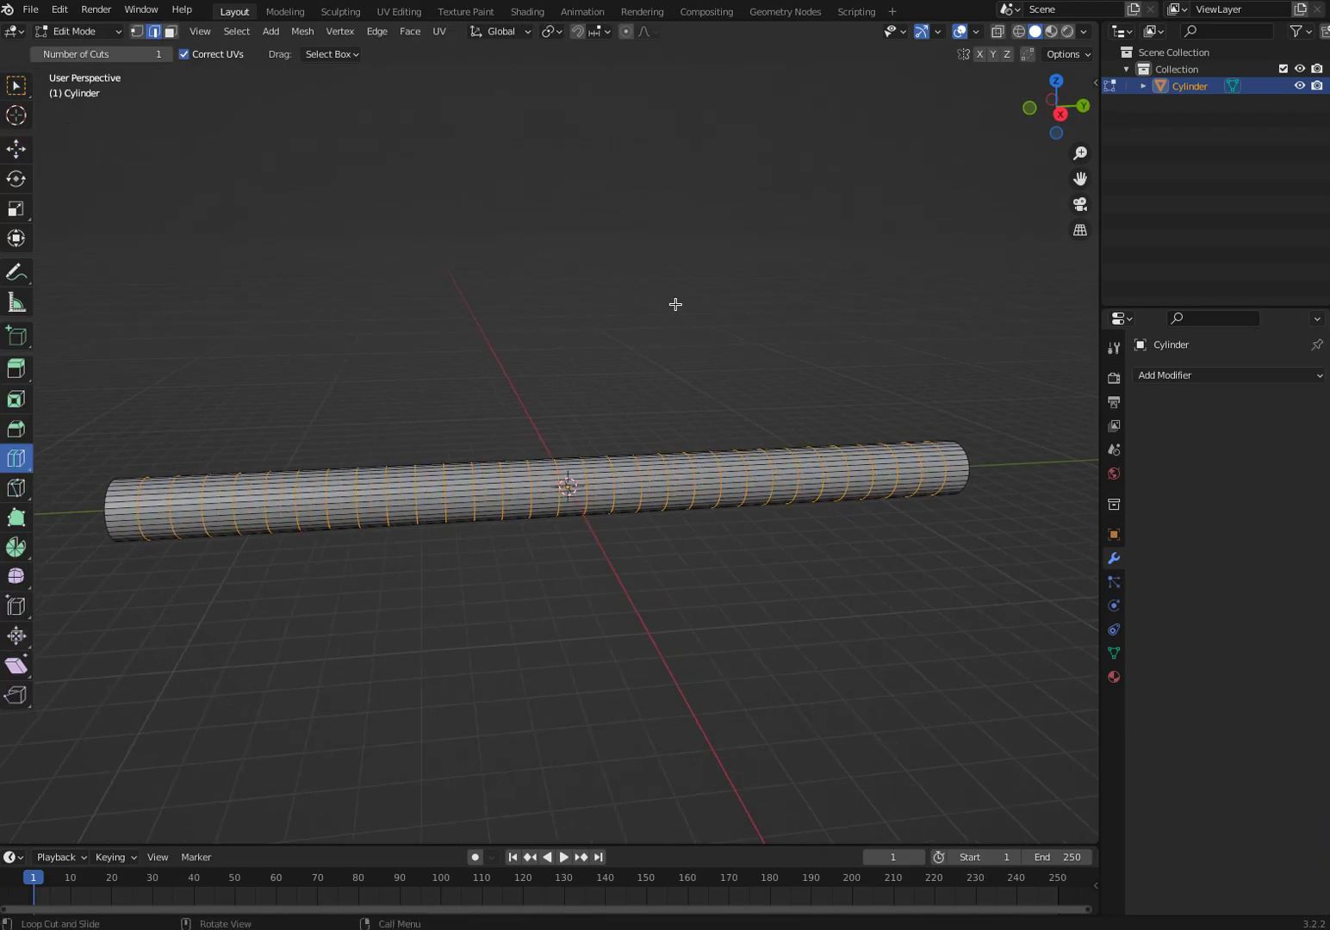
pyautogui.press('KP_3')
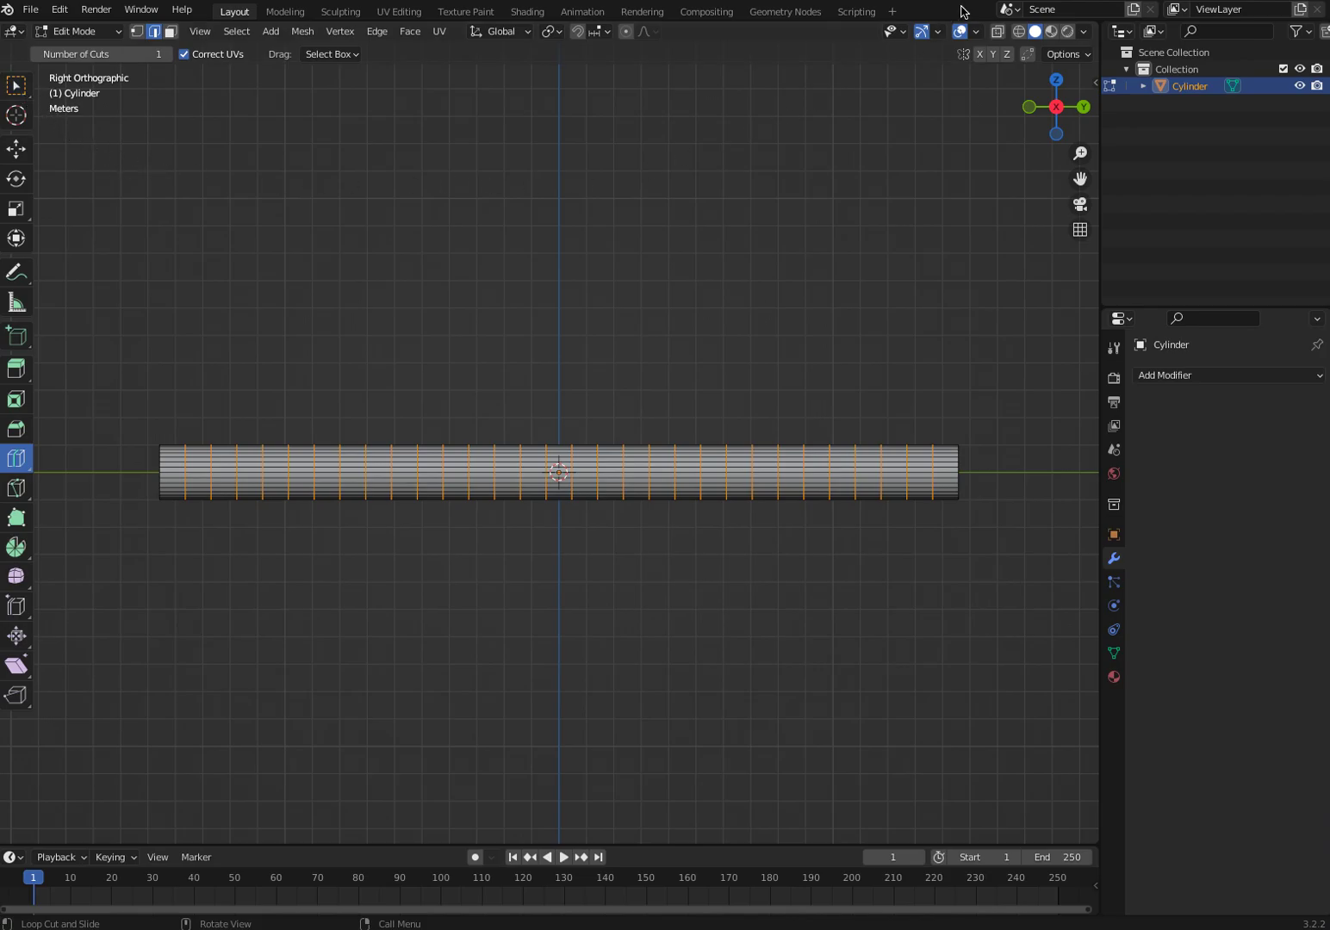
pyautogui.click(997, 32)
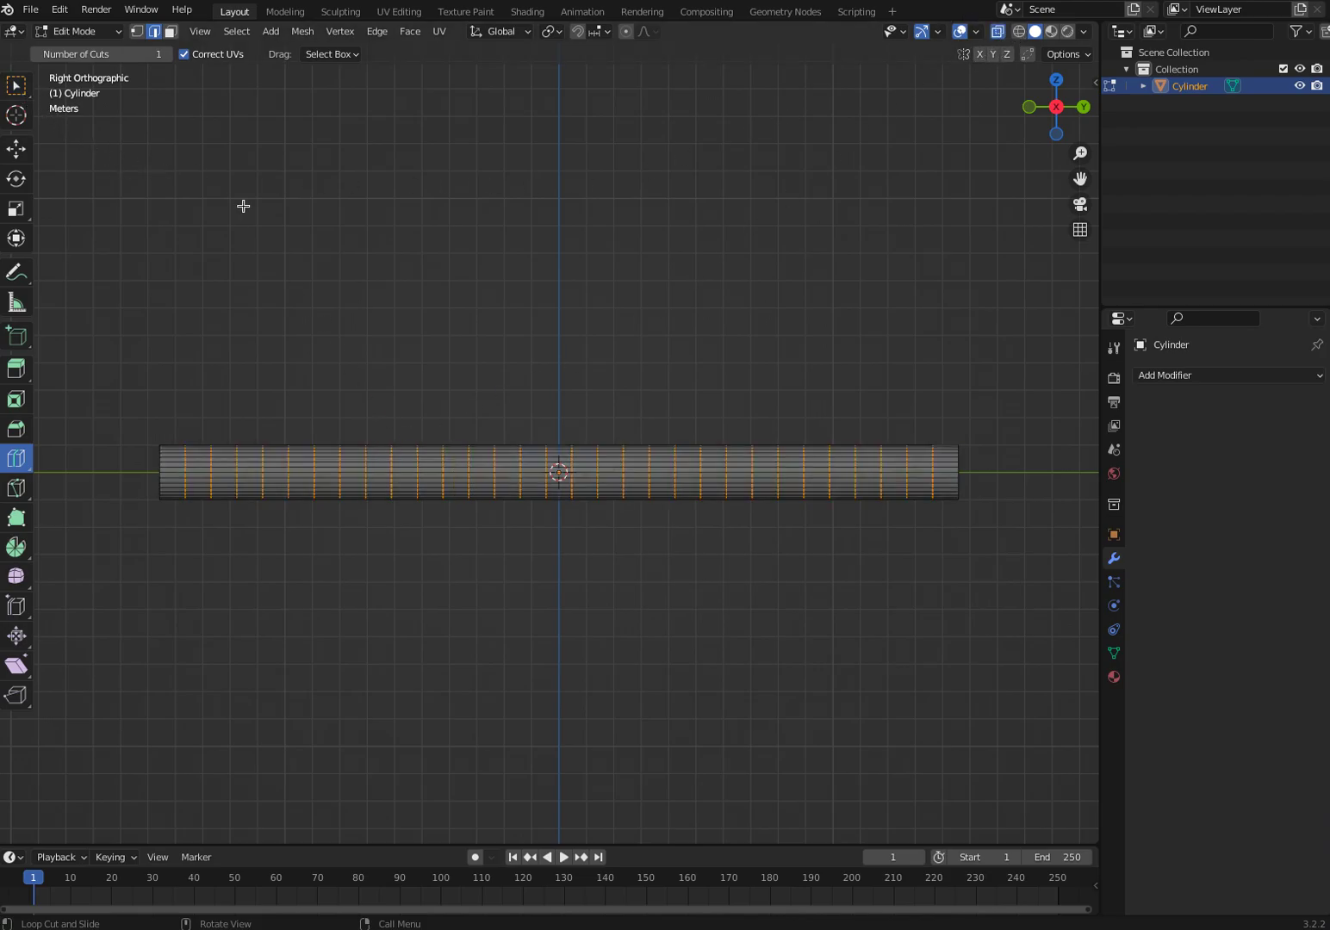
pyautogui.click(171, 31)
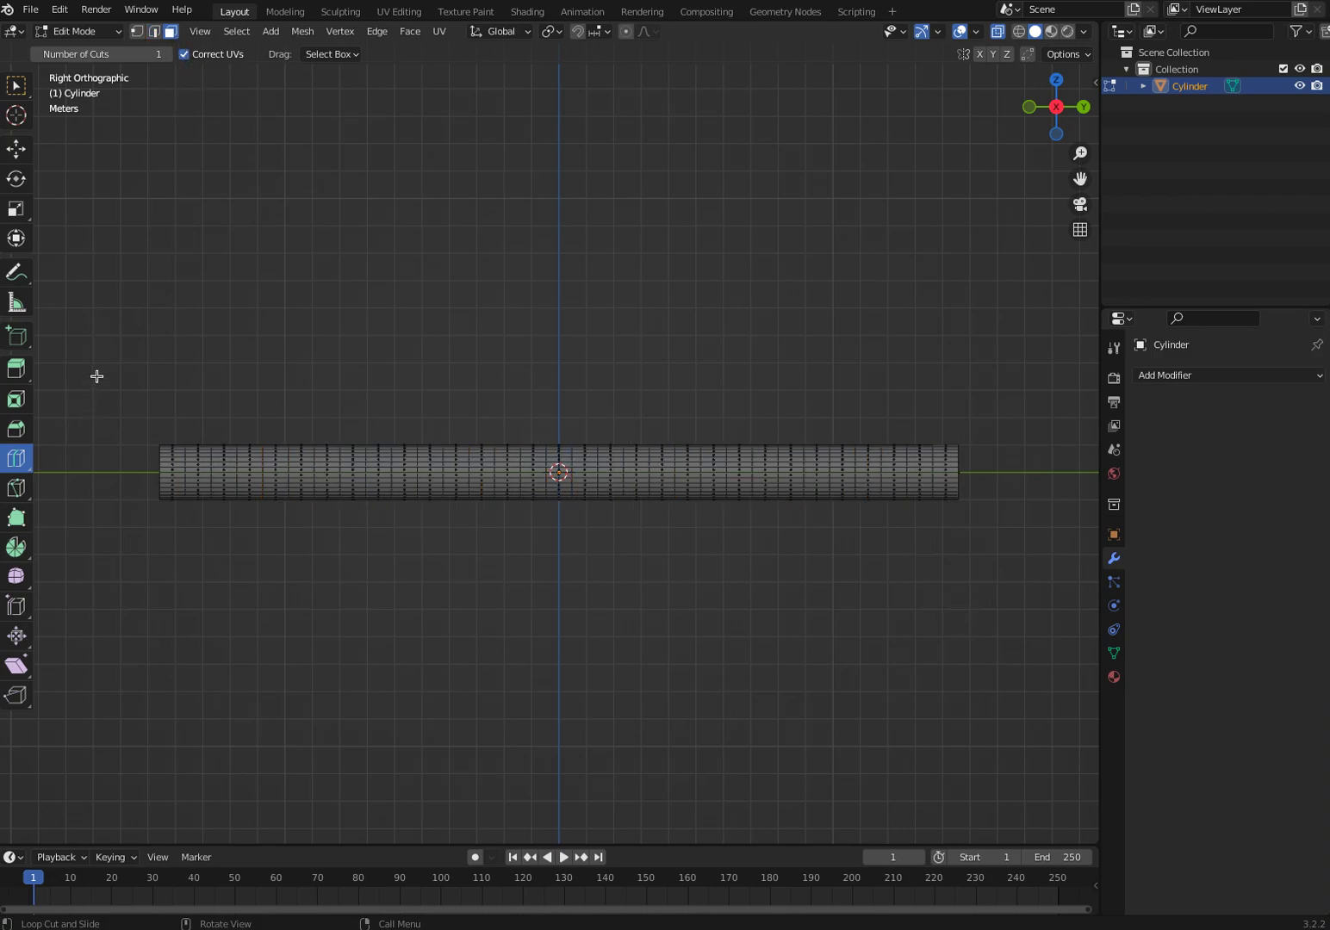
pyautogui.click(13, 86)
pyautogui.moveTo(107, 341); pyautogui.dragTo(441, 623)
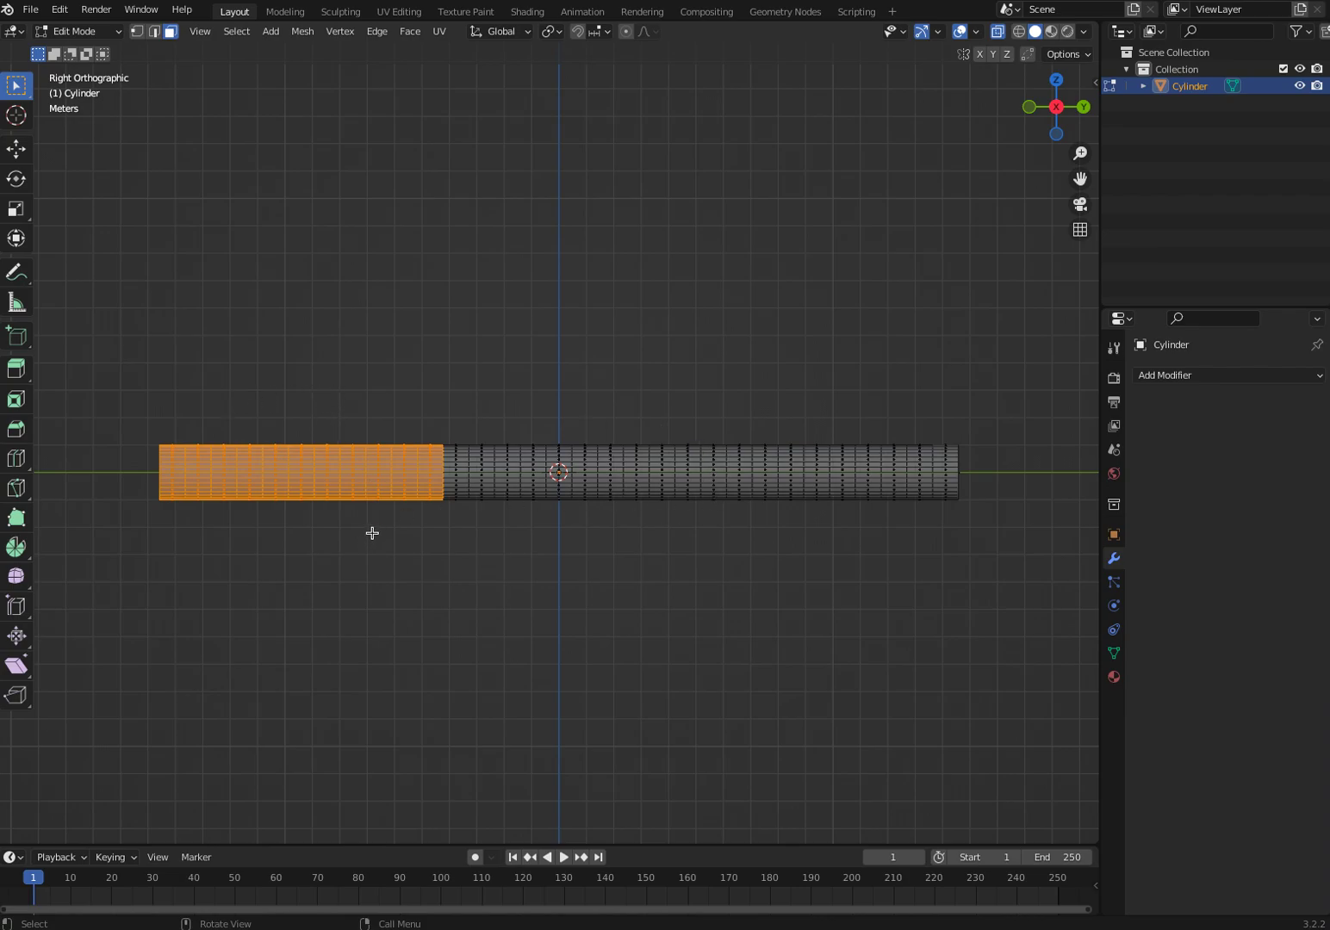
# Step: Create a vertex group named bend1 and assign the selected faces to it
pyautogui.click(1113, 654)
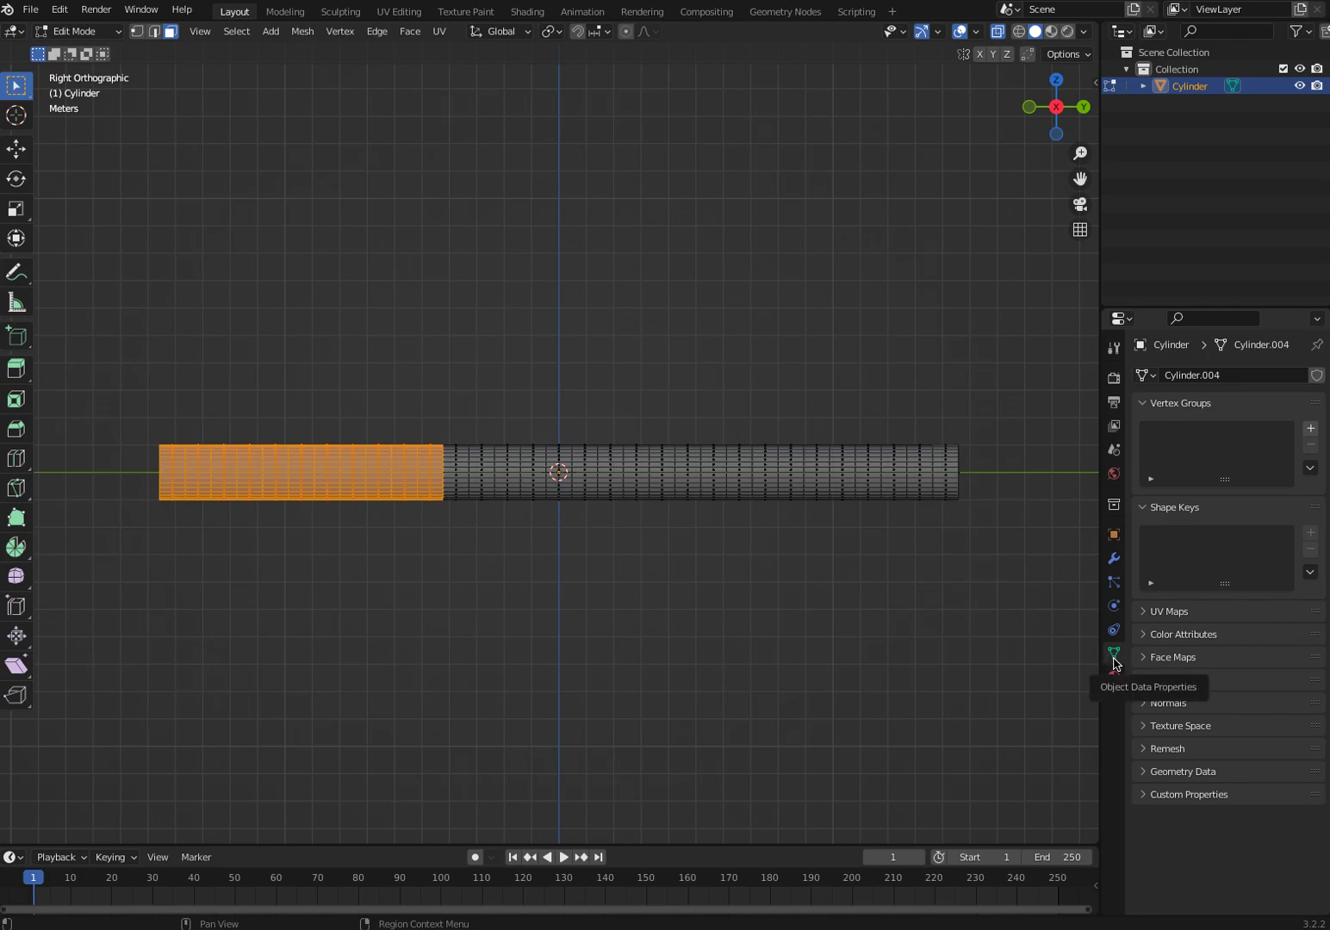
pyautogui.click(1310, 430)
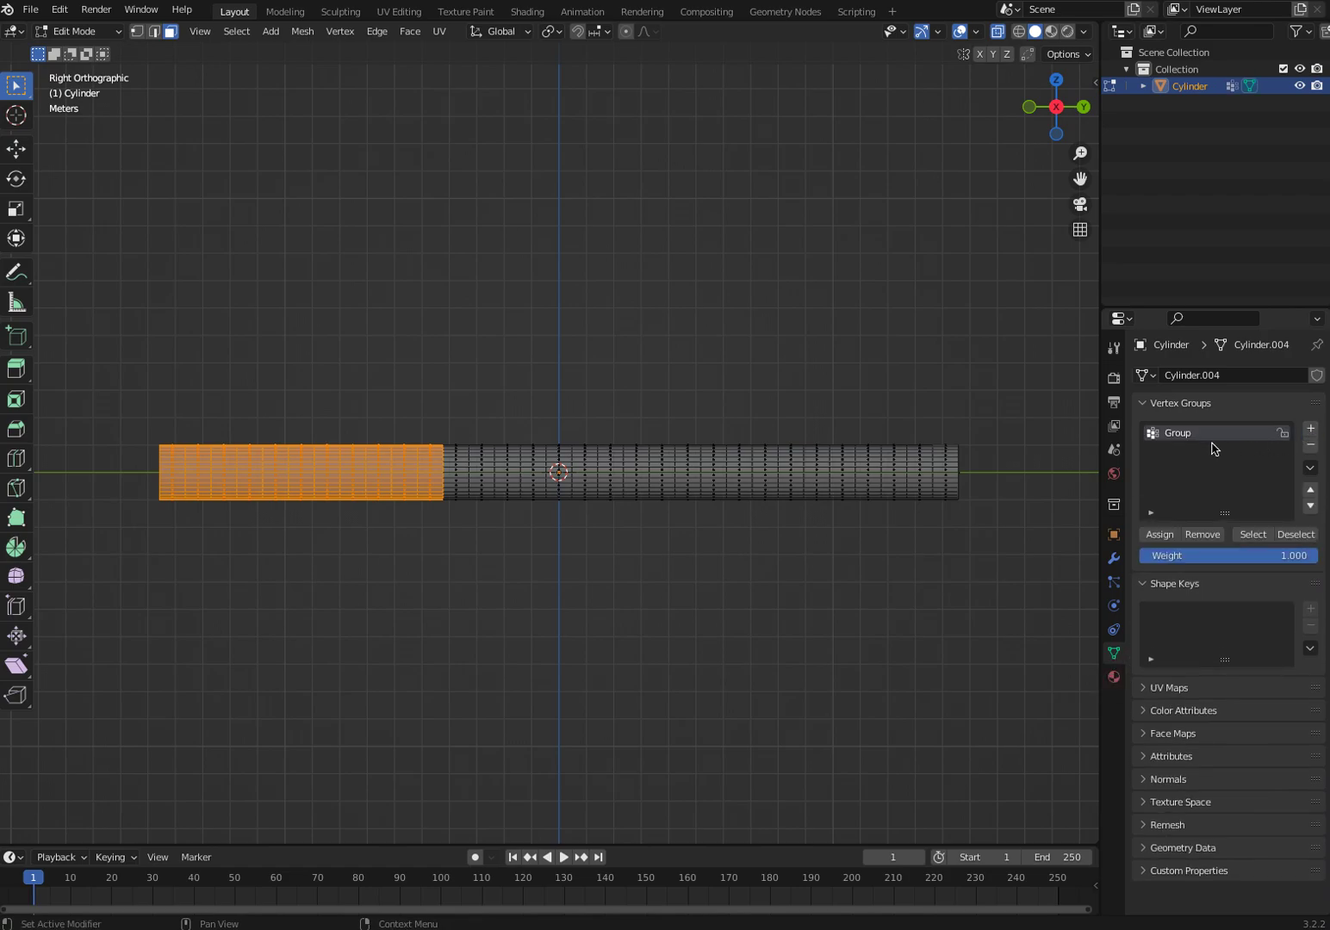
pyautogui.doubleClick(1176, 437)
pyautogui.write('b')
pyautogui.click(1160, 538)
# Step: Select the faces of the cylinder's positive-Y end section and assign them to a new vertex group named bend2
pyautogui.moveTo(1023, 597); pyautogui.dragTo(722, 380)
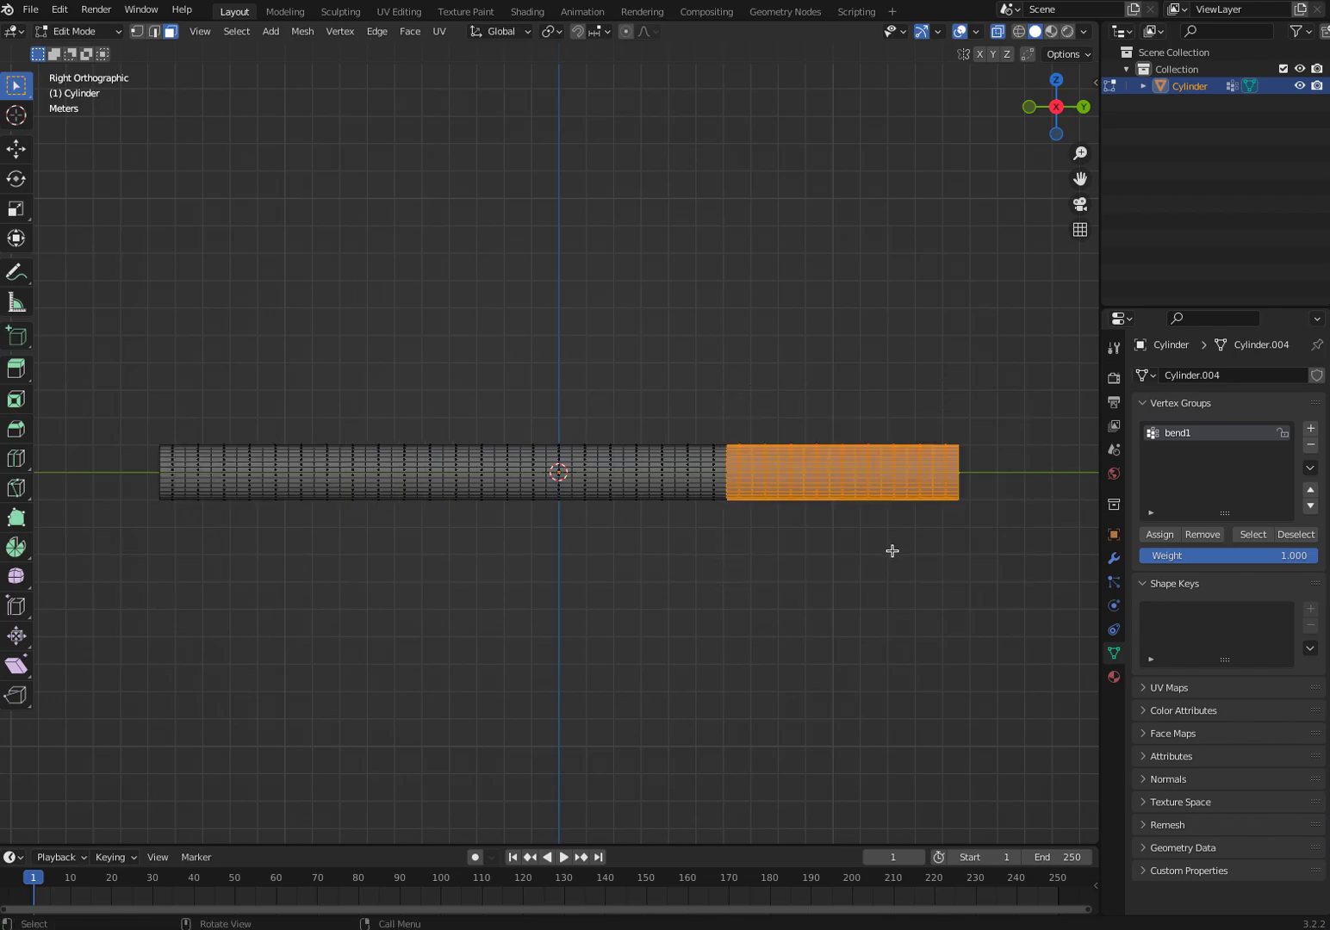
pyautogui.click(1310, 428)
pyautogui.doubleClick(1177, 451)
pyautogui.write('bend2')
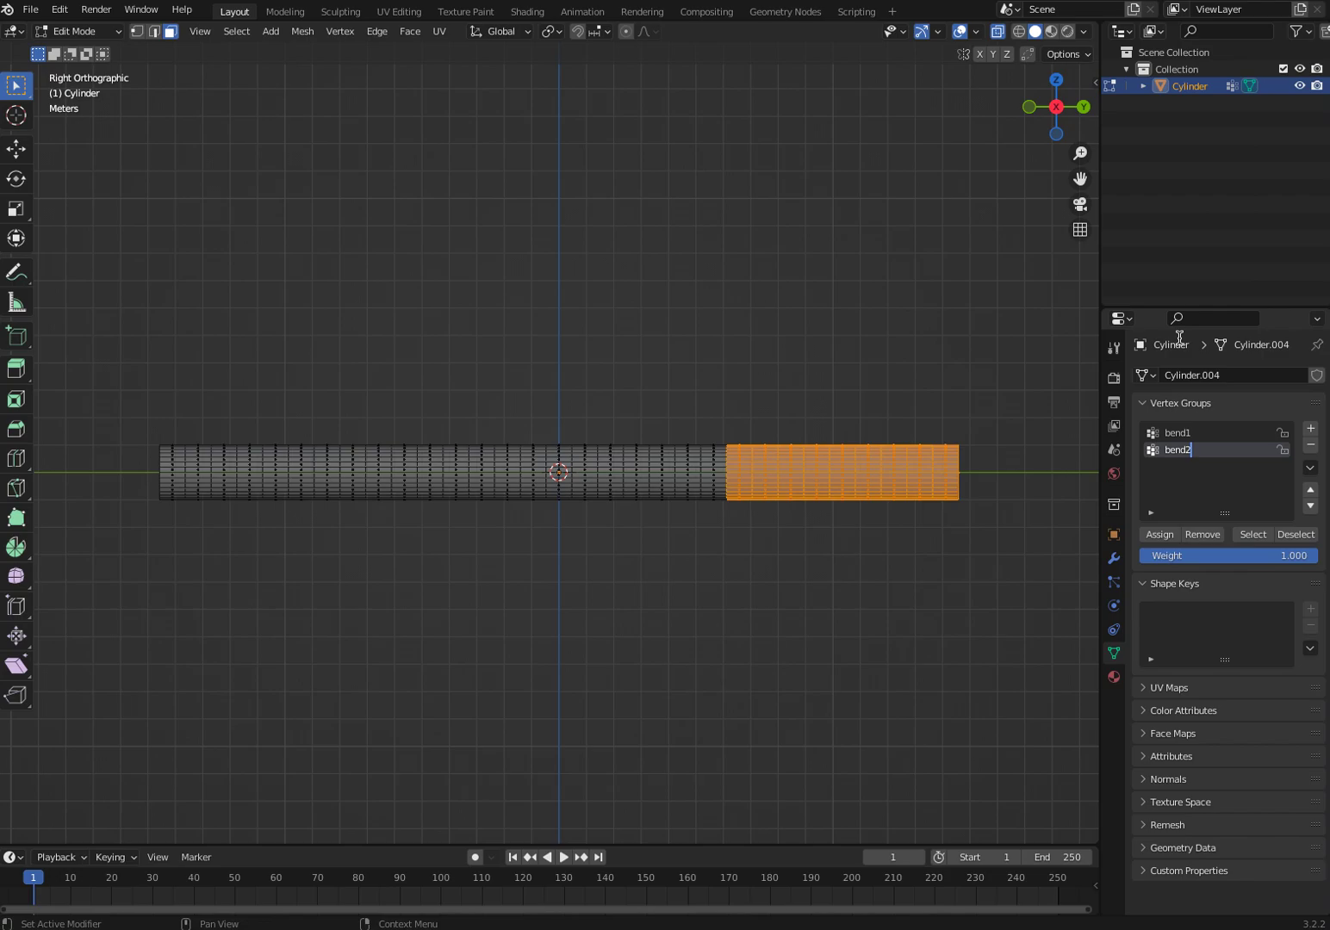
pyautogui.click(1158, 535)
pyautogui.click(451, 640)
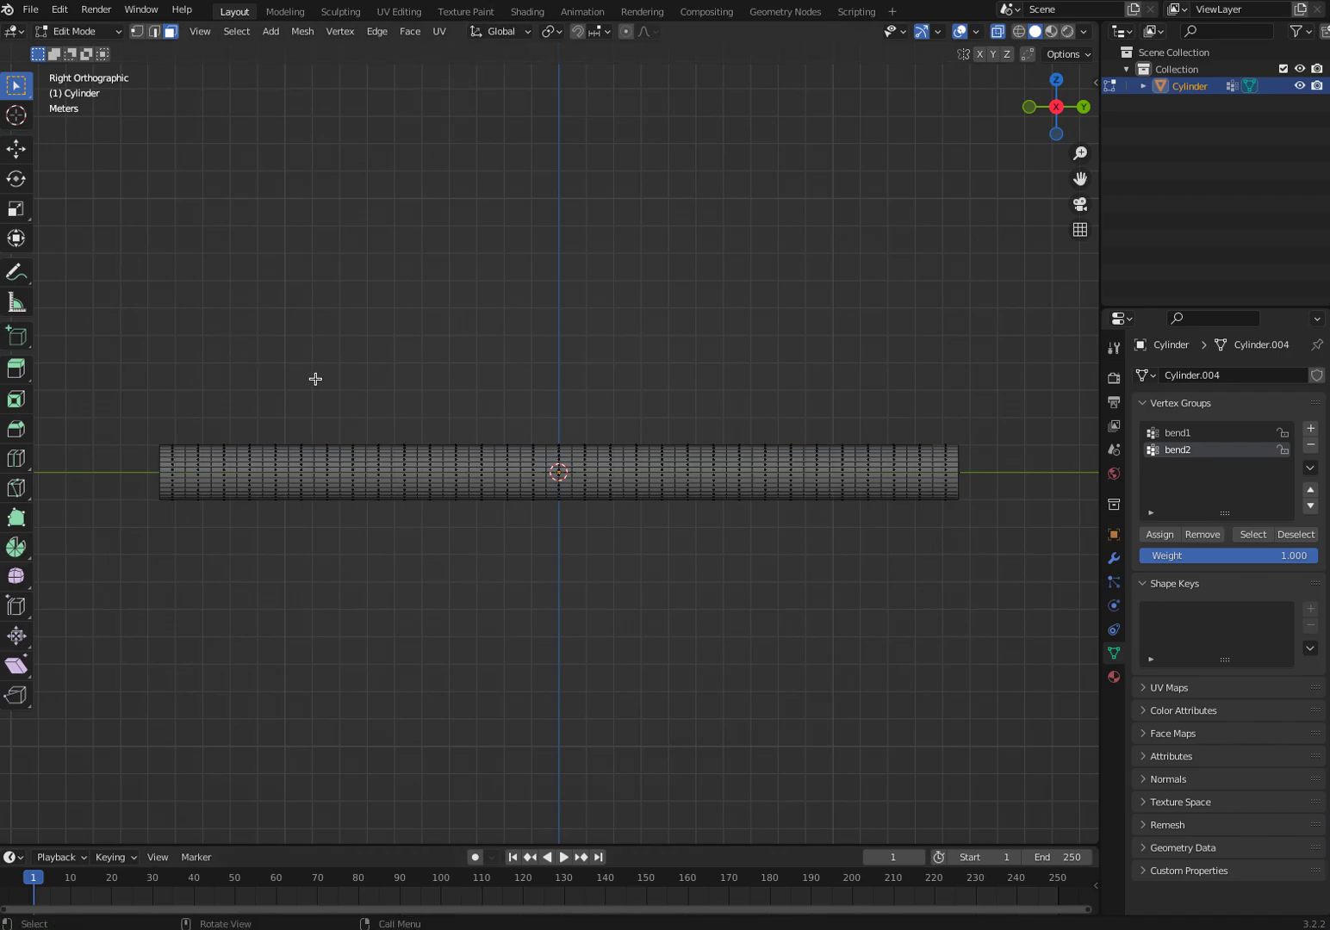
# Step: Return to Object Mode and add a Simple Deform modifier to the cylinder
pyautogui.press('Tab')
pyautogui.click(291, 339)
pyautogui.moveTo(415, 447); pyautogui.dragTo(507, 594, button='middle')
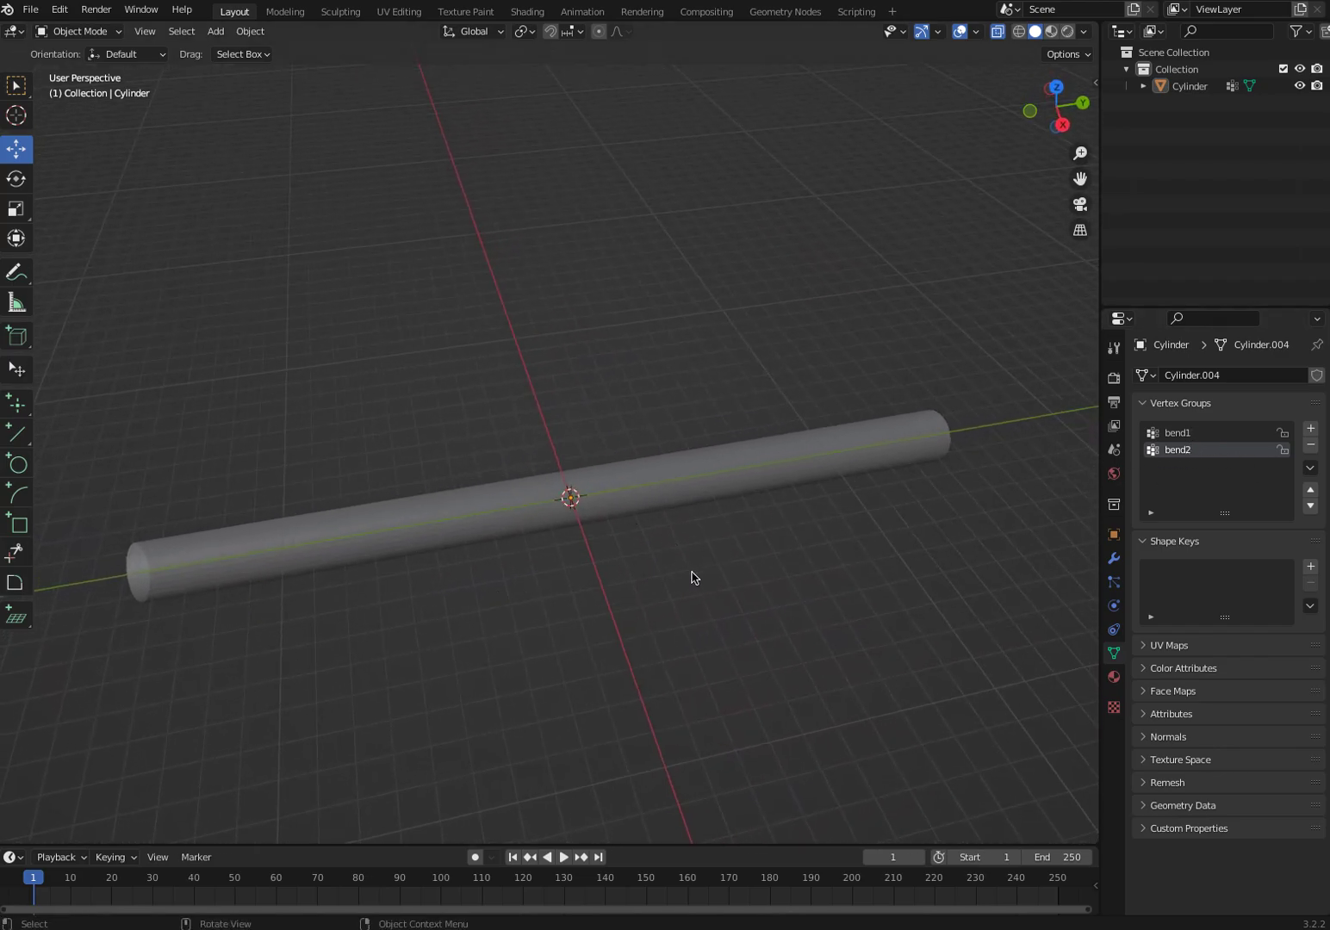
pyautogui.click(1113, 559)
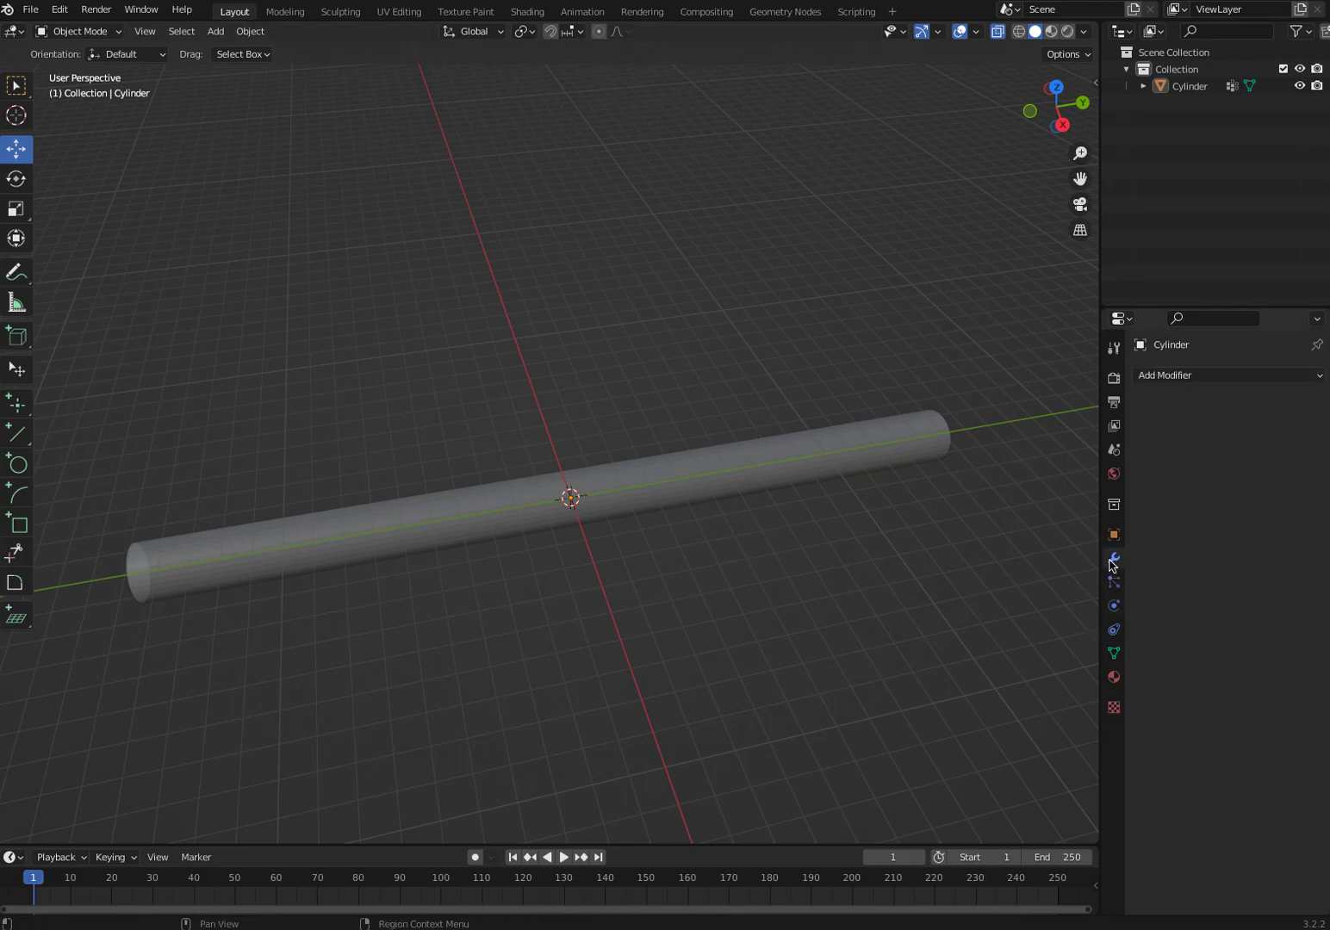
pyautogui.click(1157, 376)
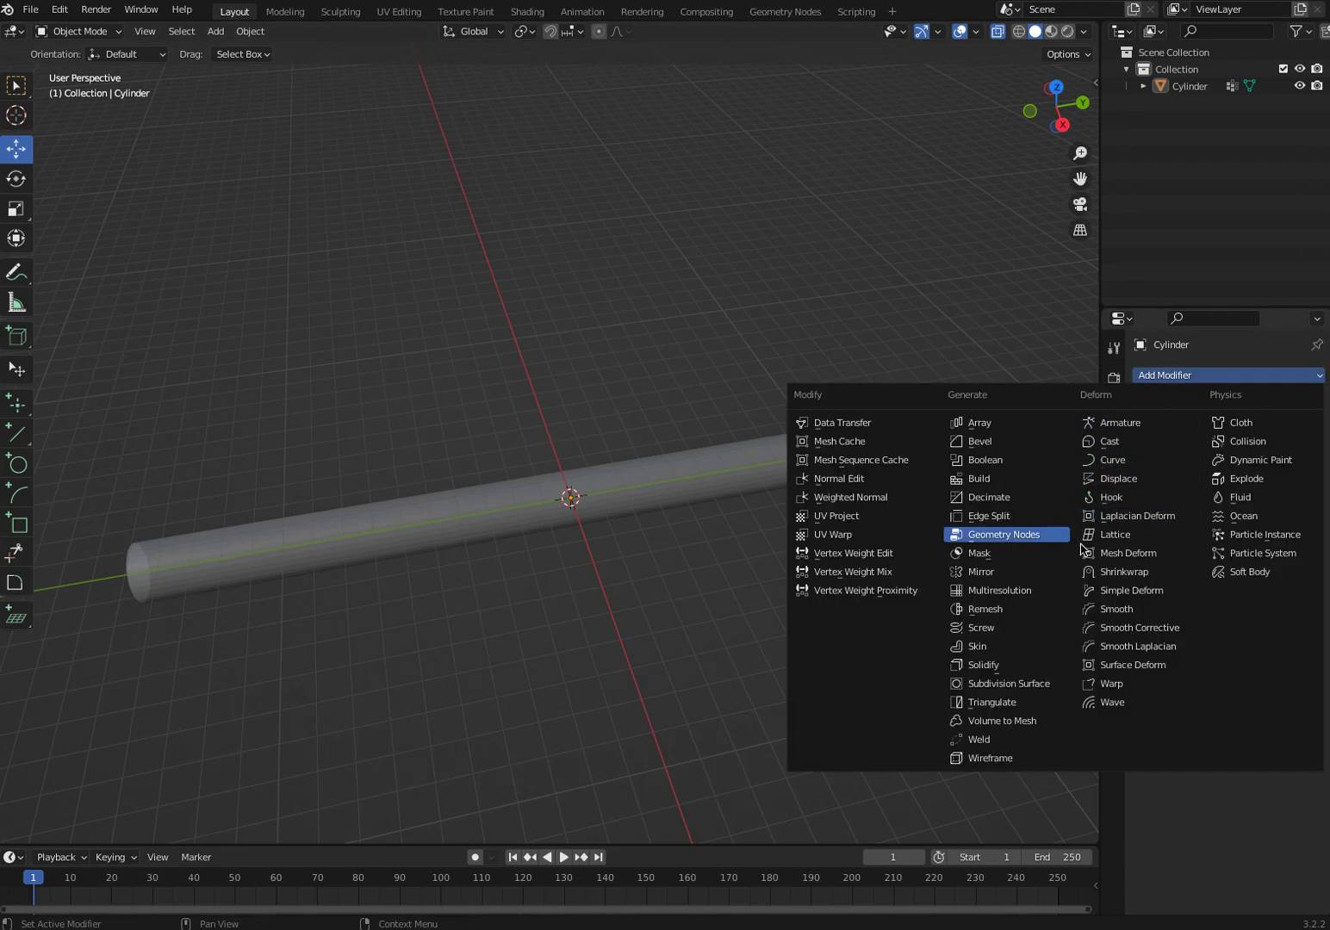
pyautogui.click(1130, 592)
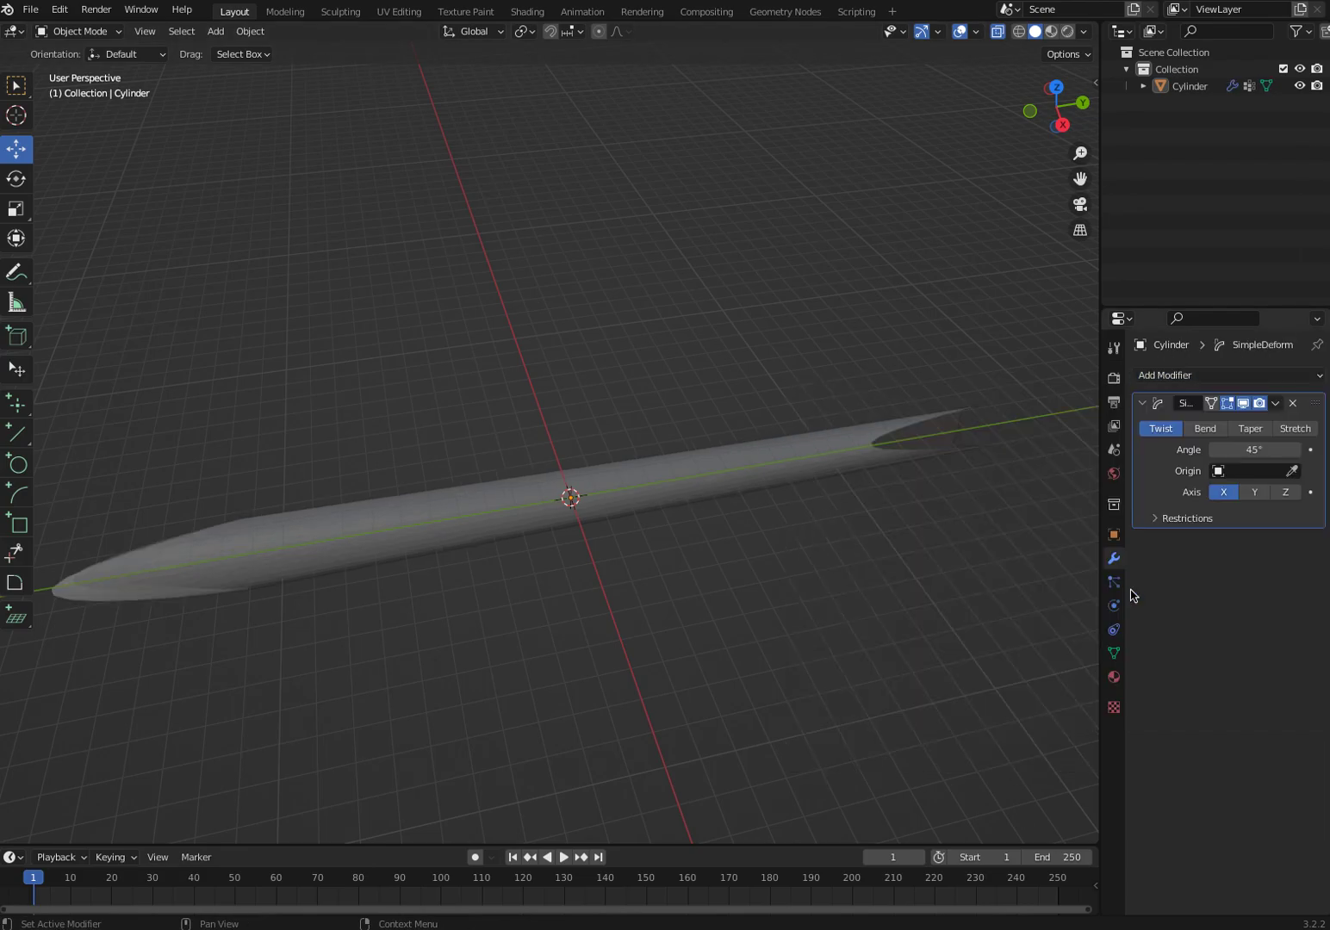
# Step: Add a sphere empty at the world origin and scale it up uniformly to about 3.489
pyautogui.moveTo(774, 615); pyautogui.dragTo(729, 588, button='middle')
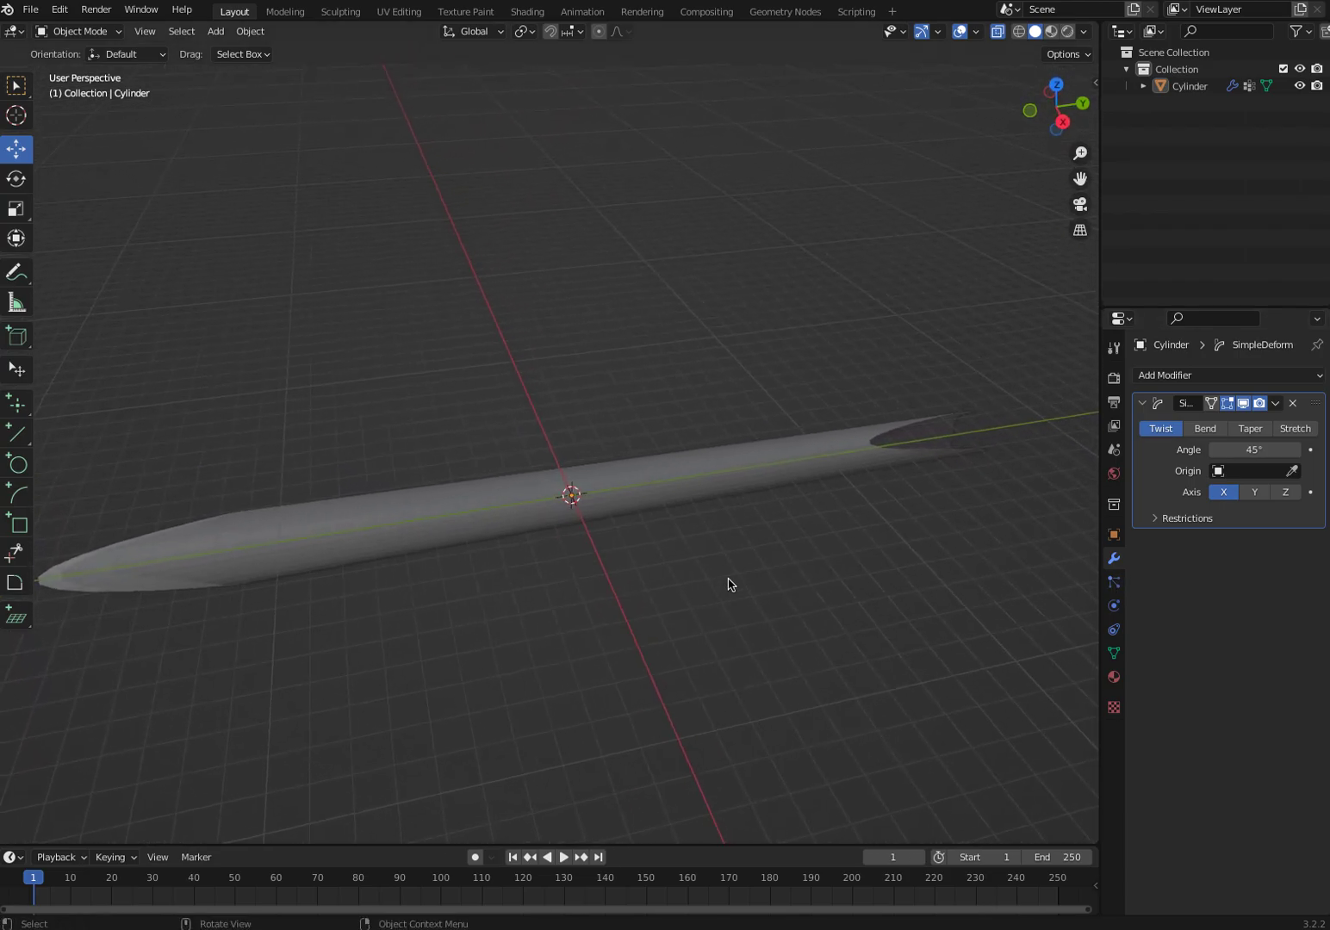
pyautogui.click(215, 31)
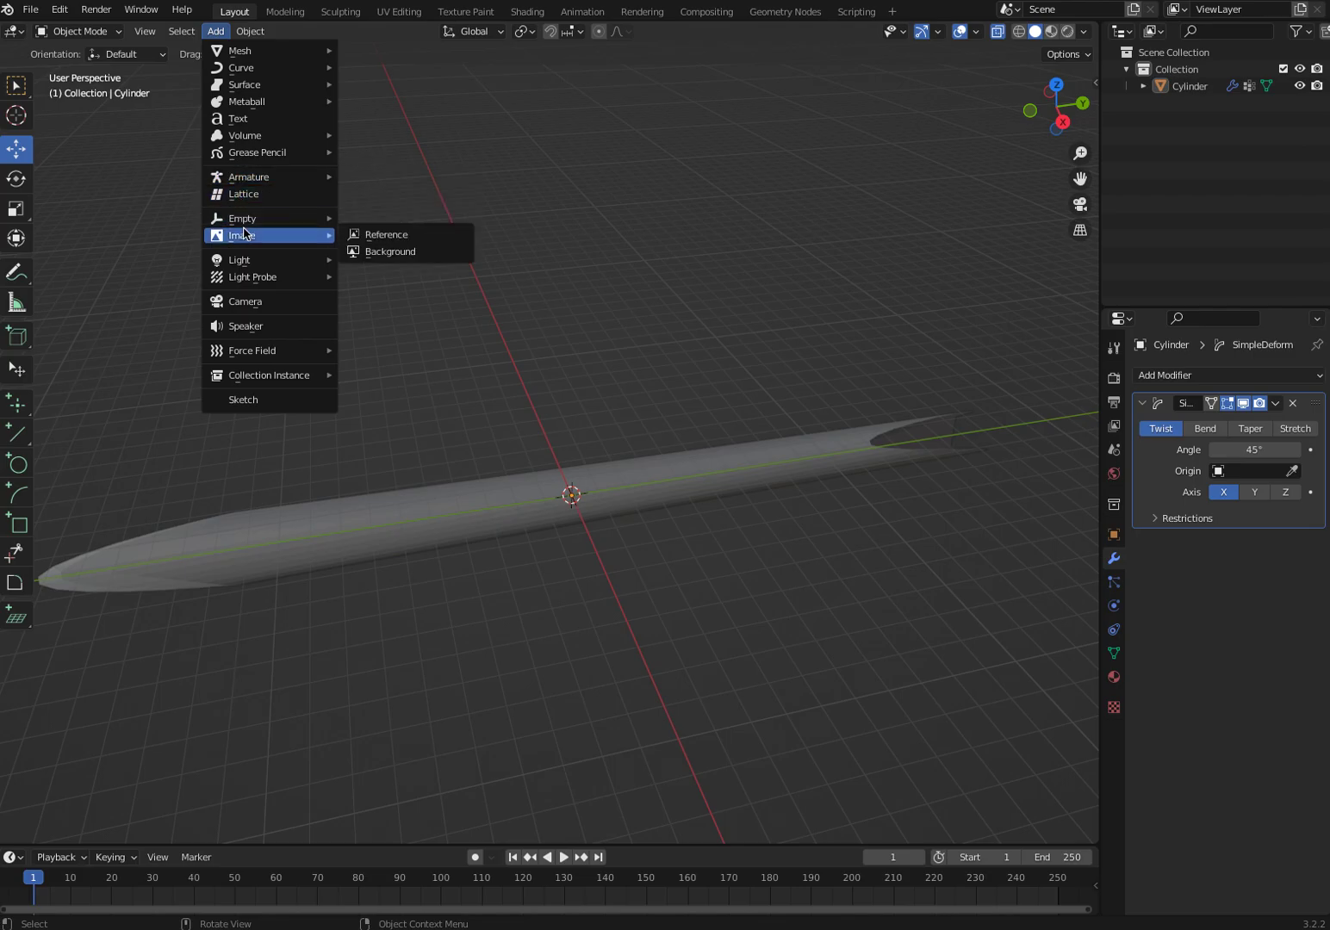
pyautogui.moveTo(245, 227)
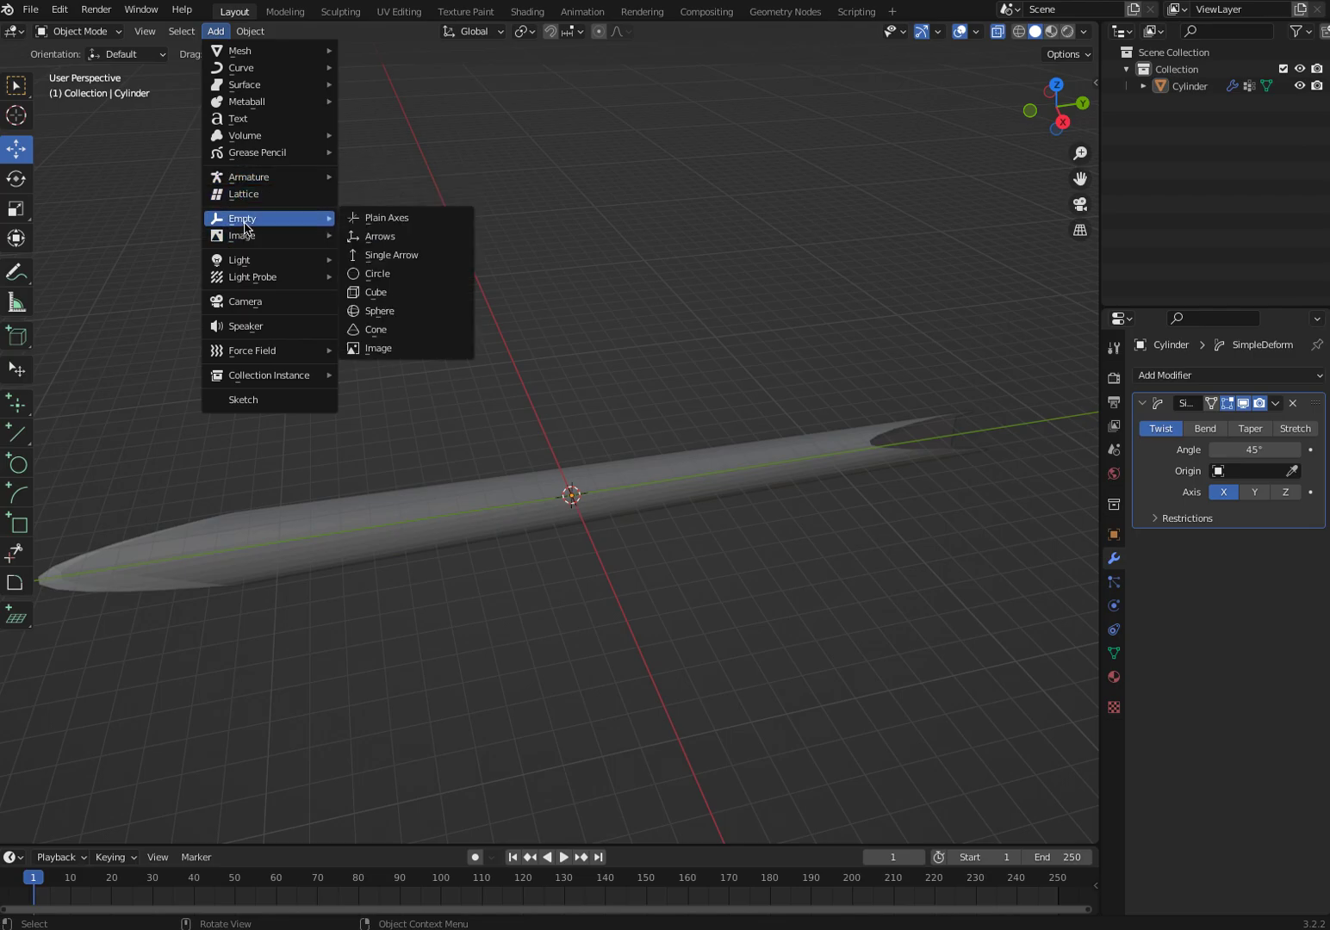
pyautogui.click(385, 314)
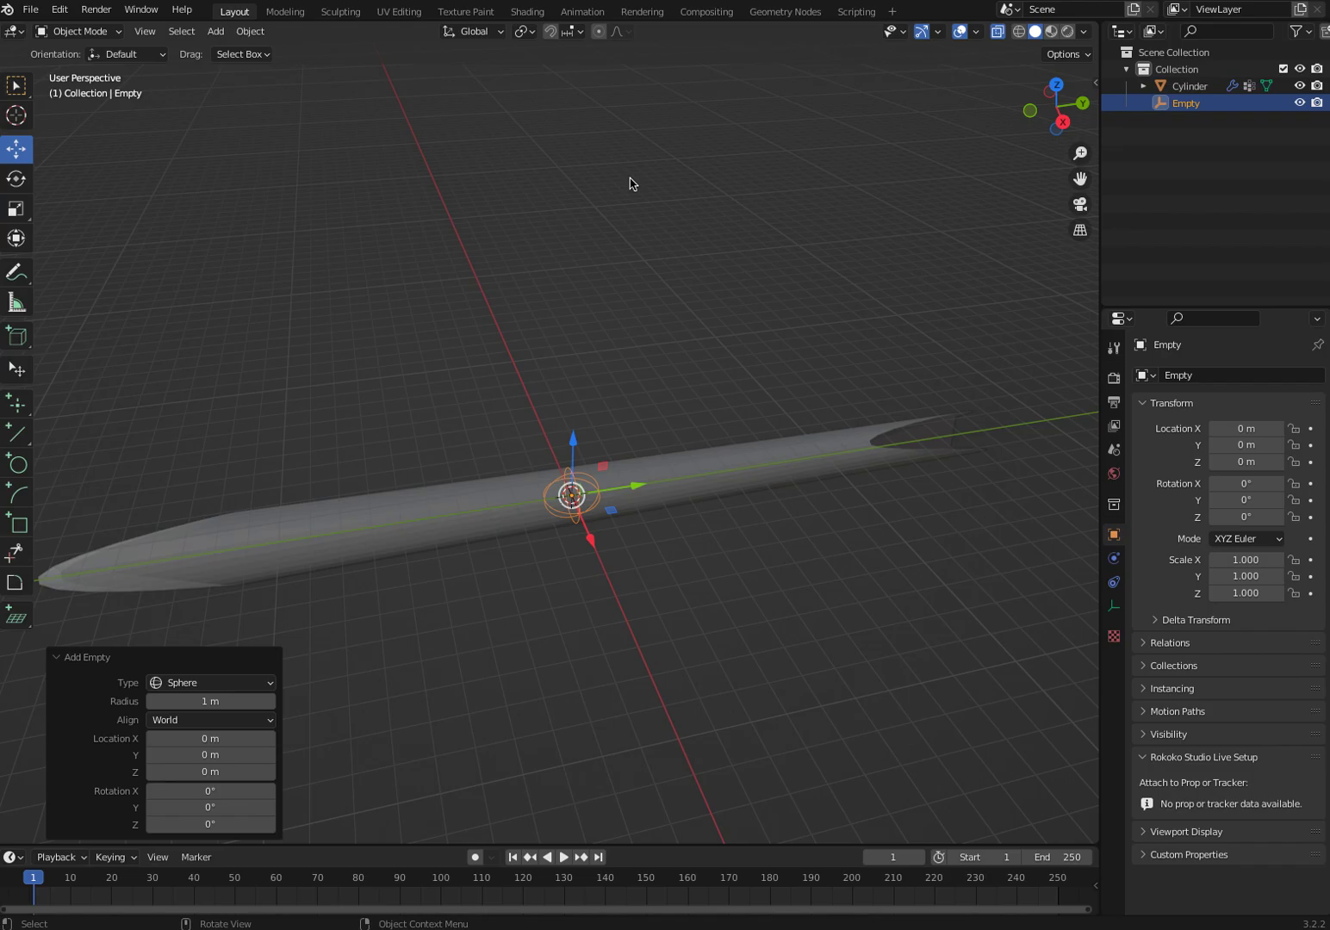
pyautogui.press('s')
pyautogui.moveTo(602, 429); pyautogui.dragTo(788, 336)
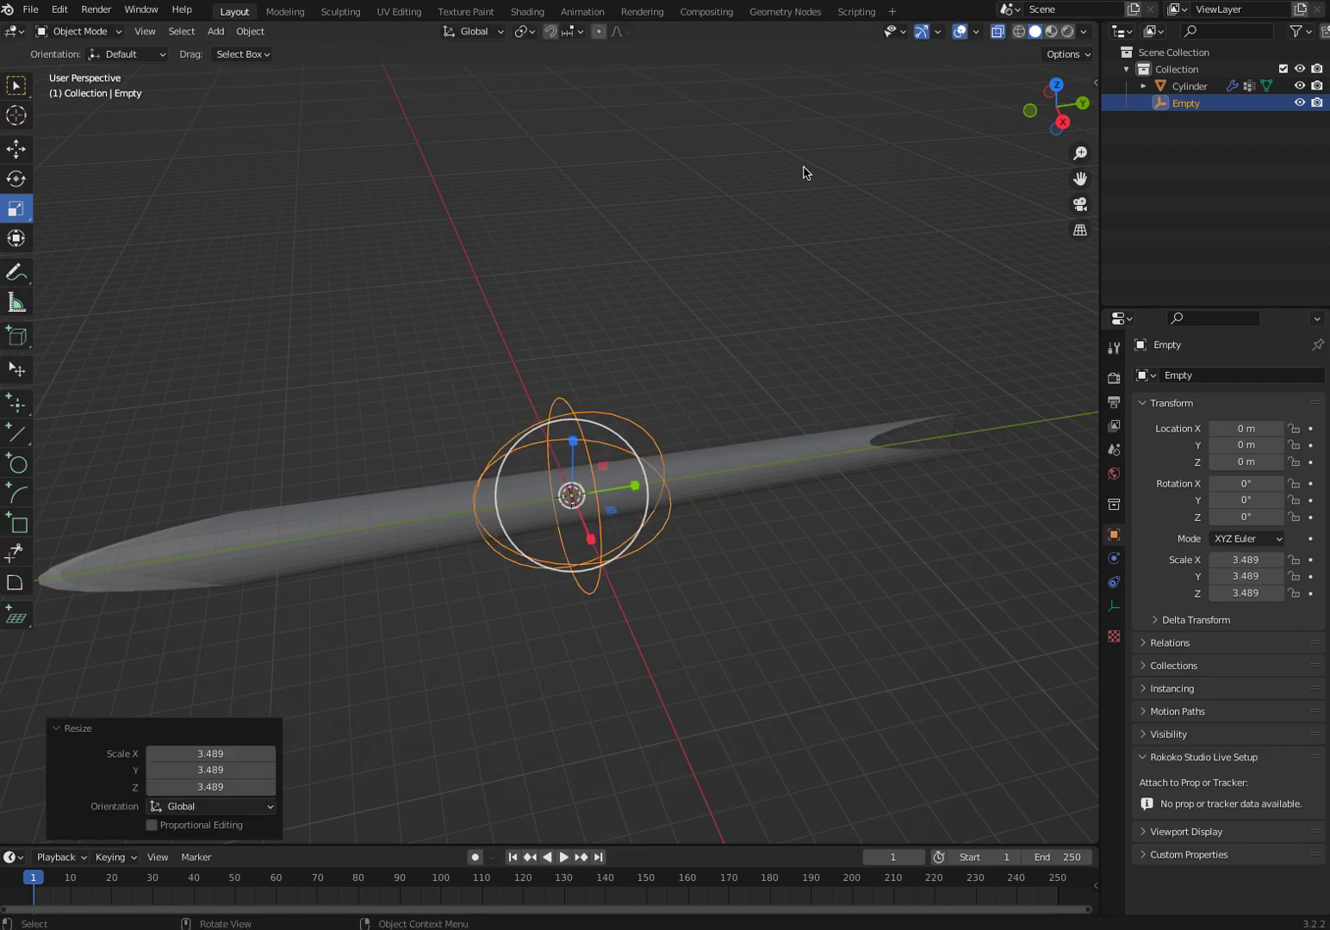
# Step: Turn off X-ray and set the sphere empty as the origin of the cylinder's Simple Deform modifier
pyautogui.click(996, 32)
pyautogui.moveTo(528, 401); pyautogui.dragTo(487, 379, button='middle')
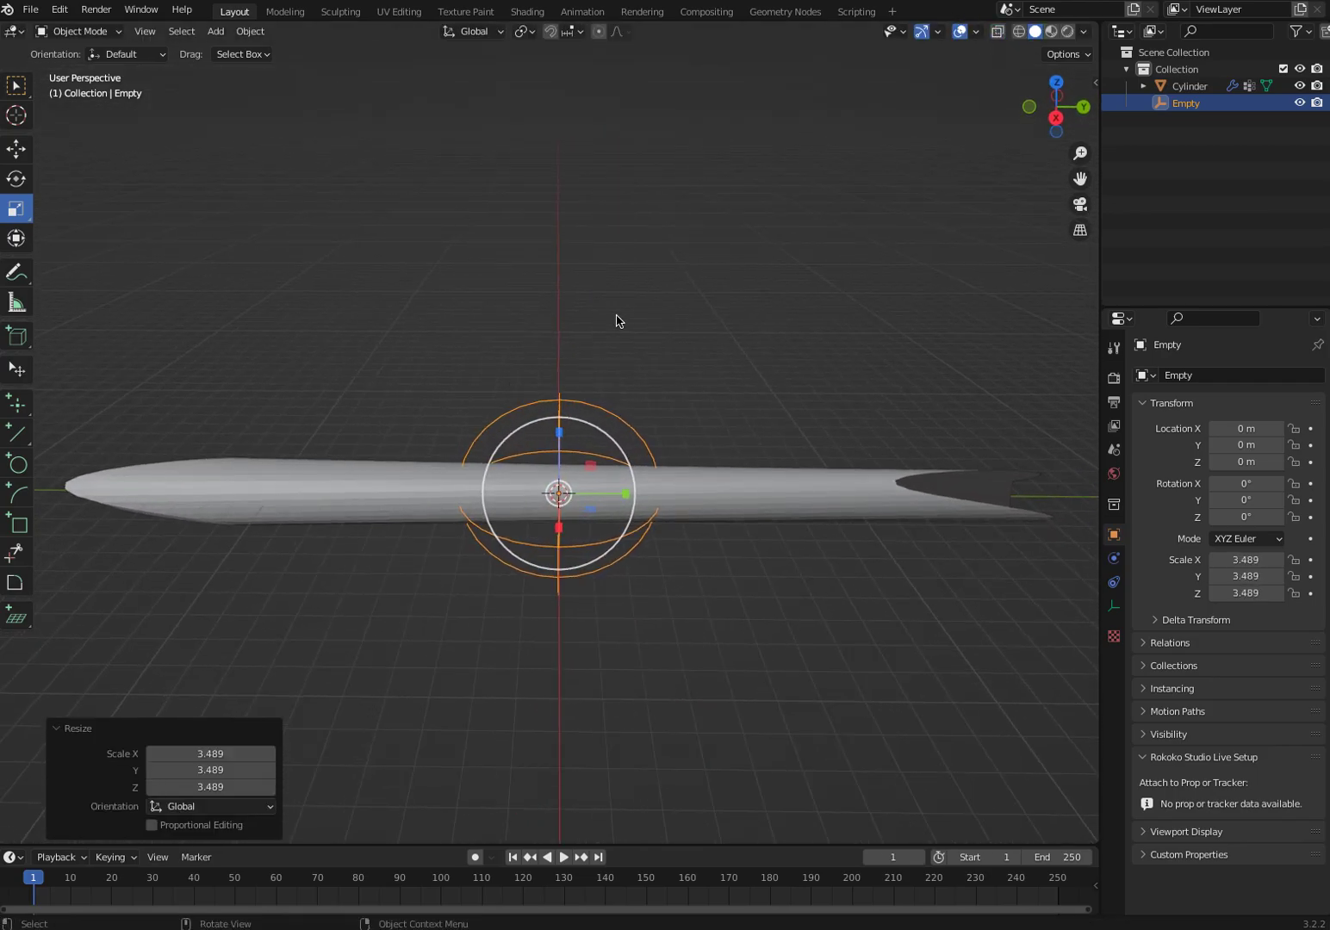
pyautogui.click(353, 516)
pyautogui.click(1291, 471)
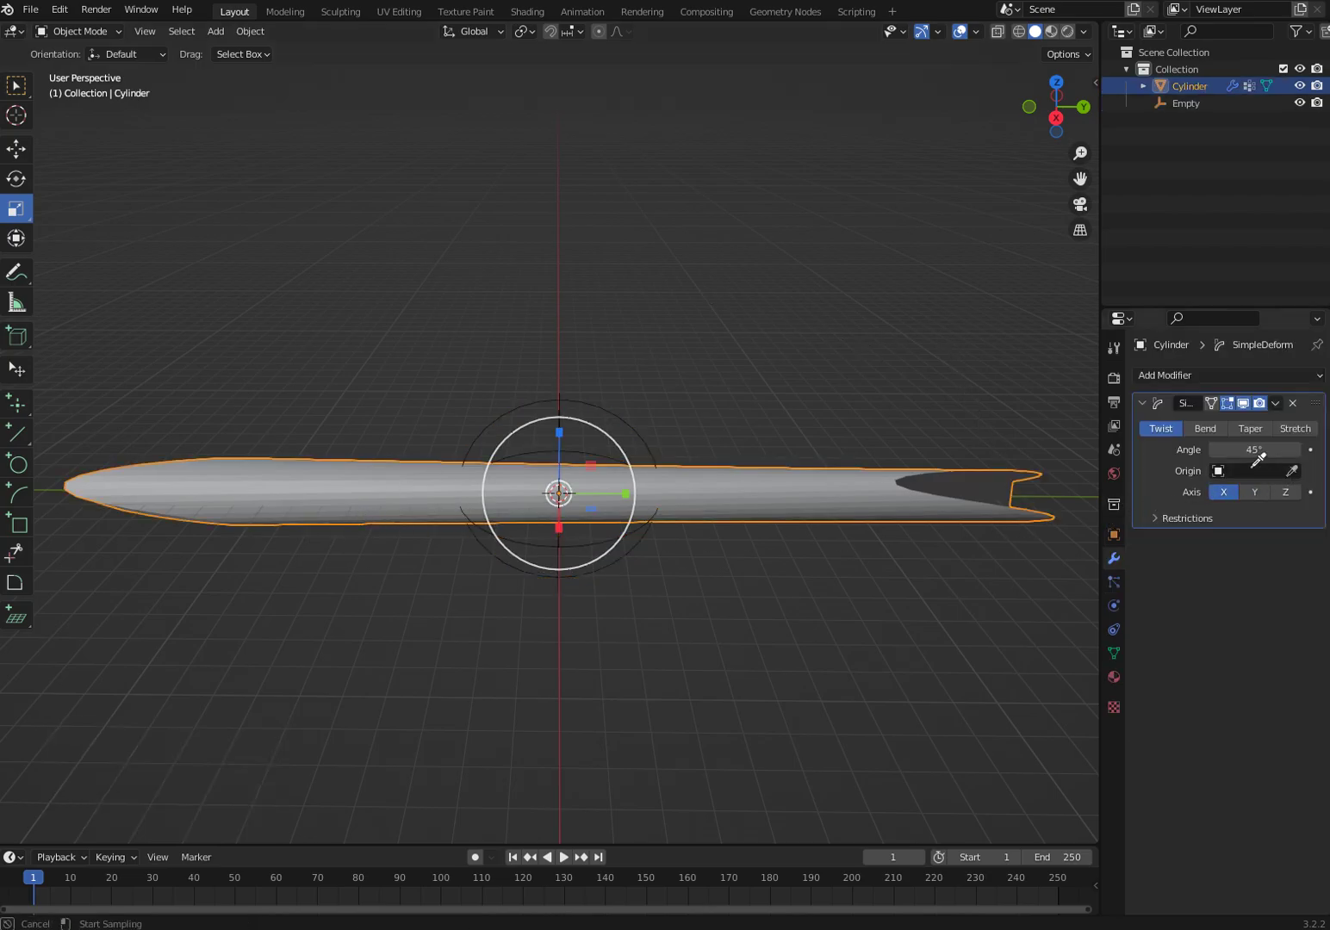
pyautogui.click(533, 417)
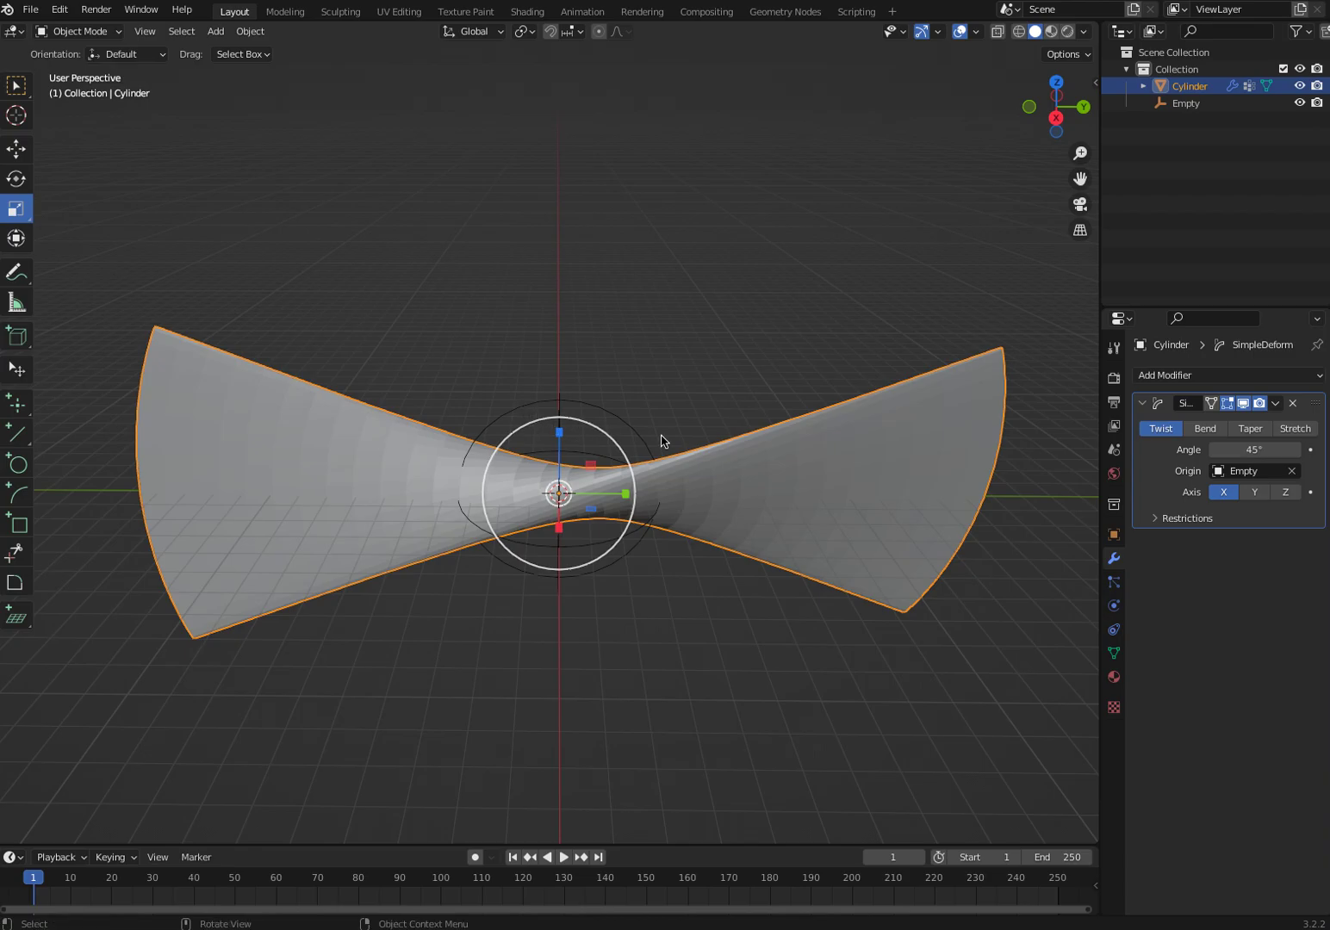
# Step: Select the empty and set its X rotation to 90°
pyautogui.click(532, 410)
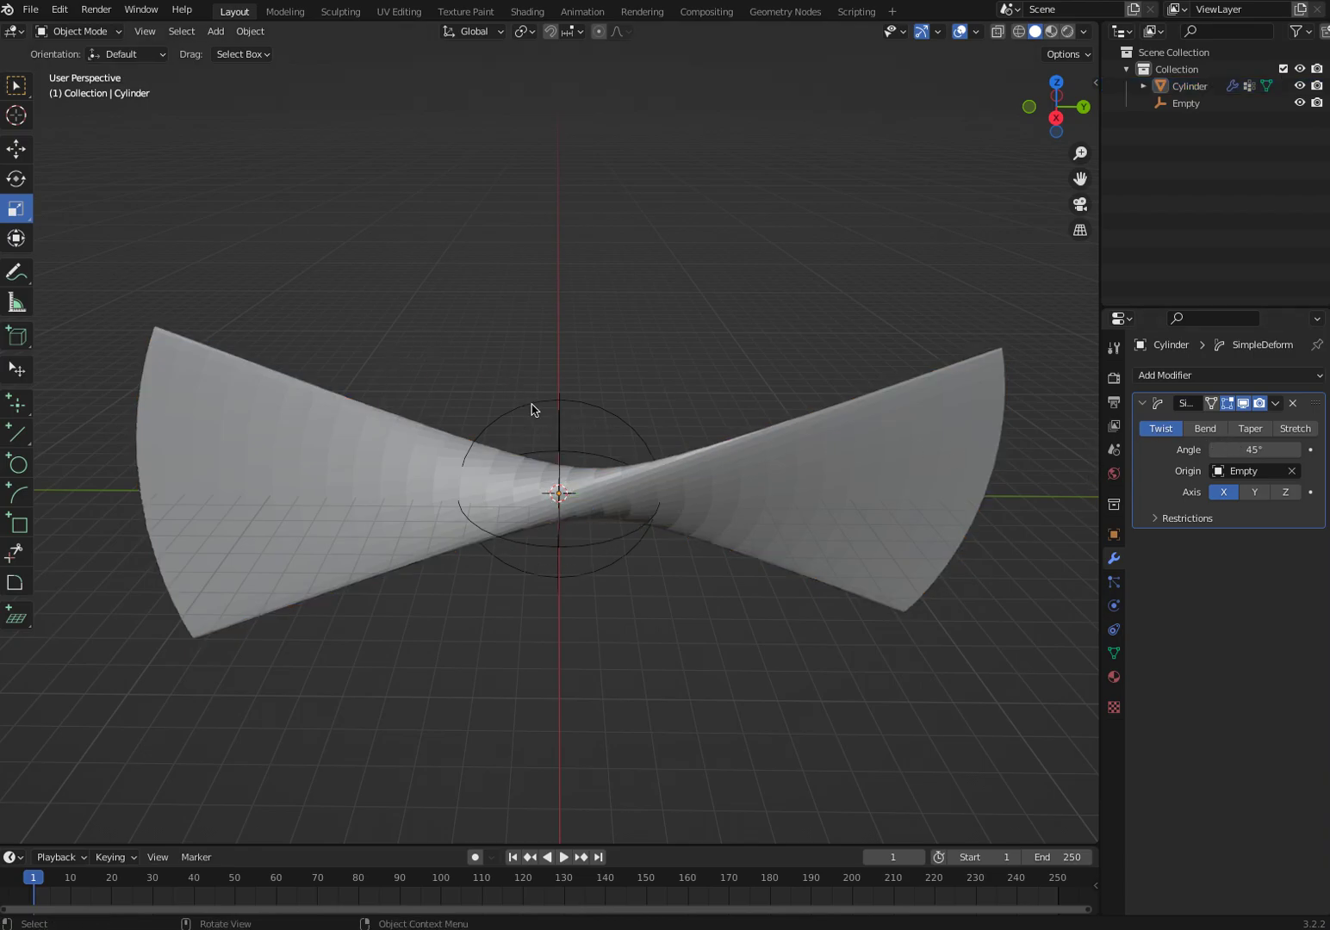
pyautogui.click(531, 409)
pyautogui.click(1255, 484)
pyautogui.write('90')
pyautogui.press('Return')
pyautogui.moveTo(659, 641); pyautogui.dragTo(642, 603, button='middle')
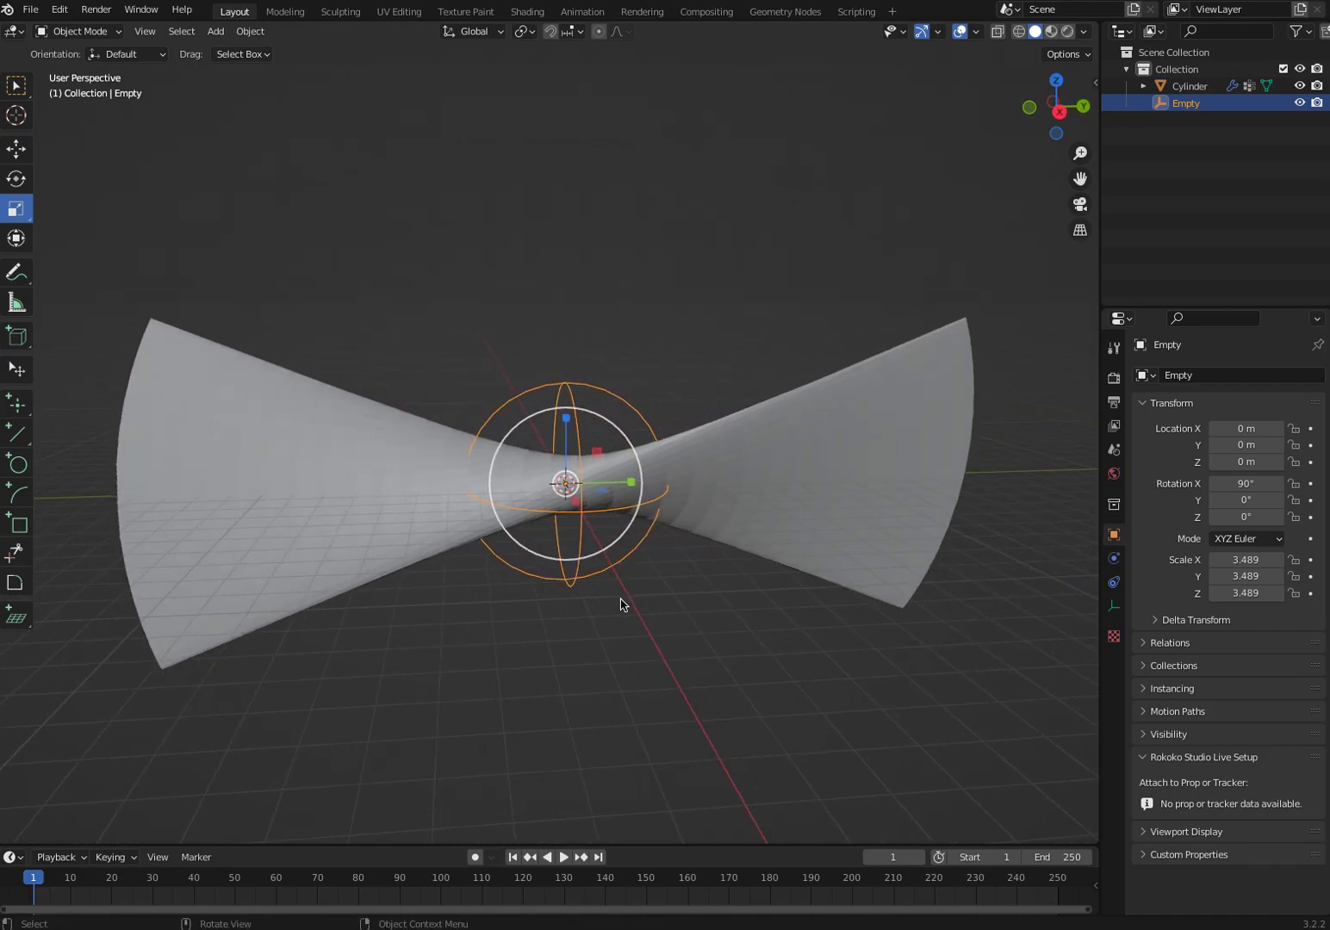
# Step: Select the cylinder and switch its Simple Deform modifier to Bend
pyautogui.click(383, 527)
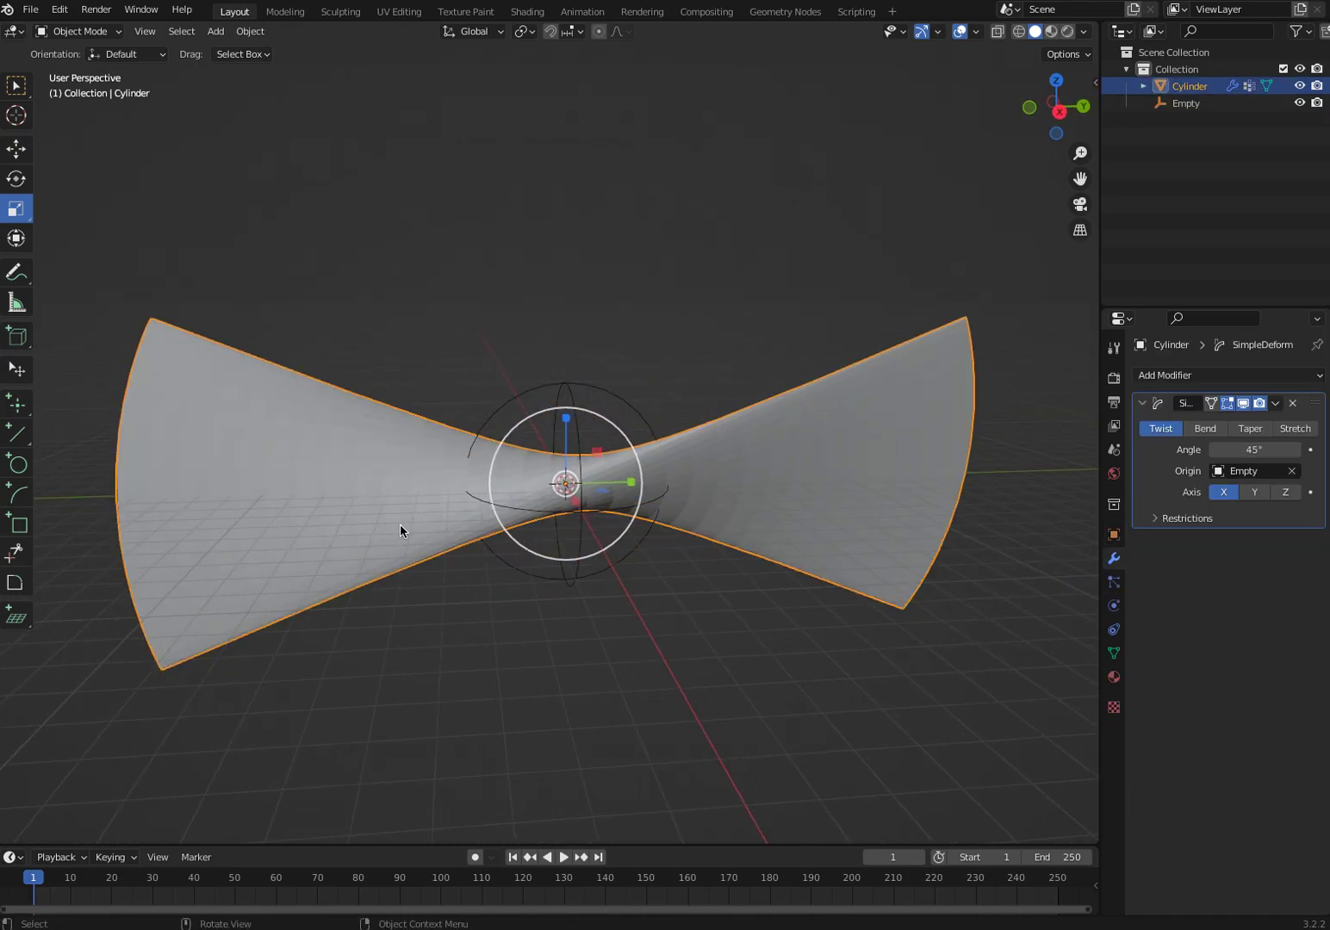
pyautogui.click(1205, 435)
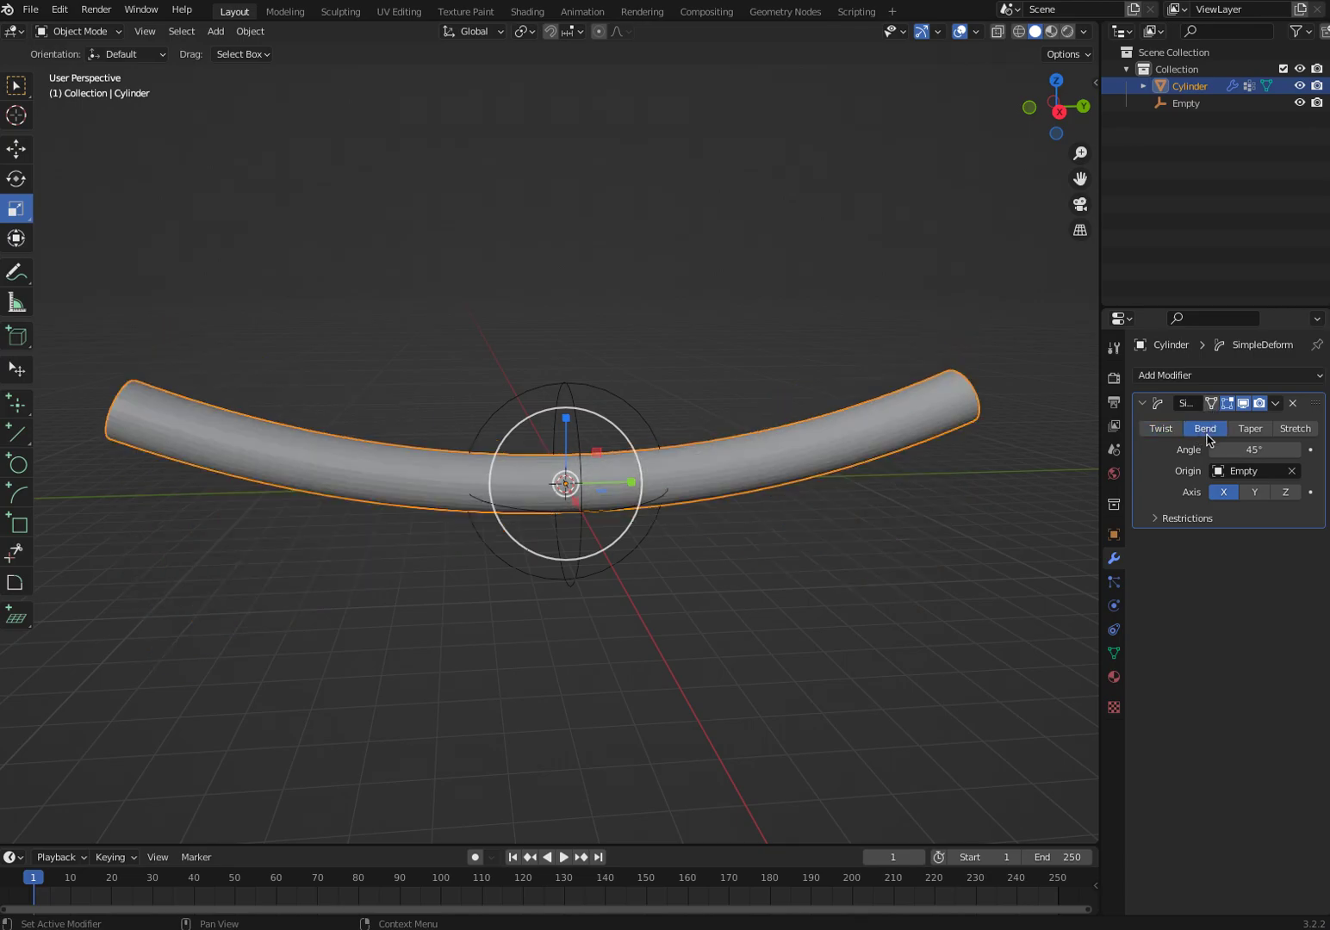
pyautogui.moveTo(547, 603); pyautogui.dragTo(736, 637, button='middle')
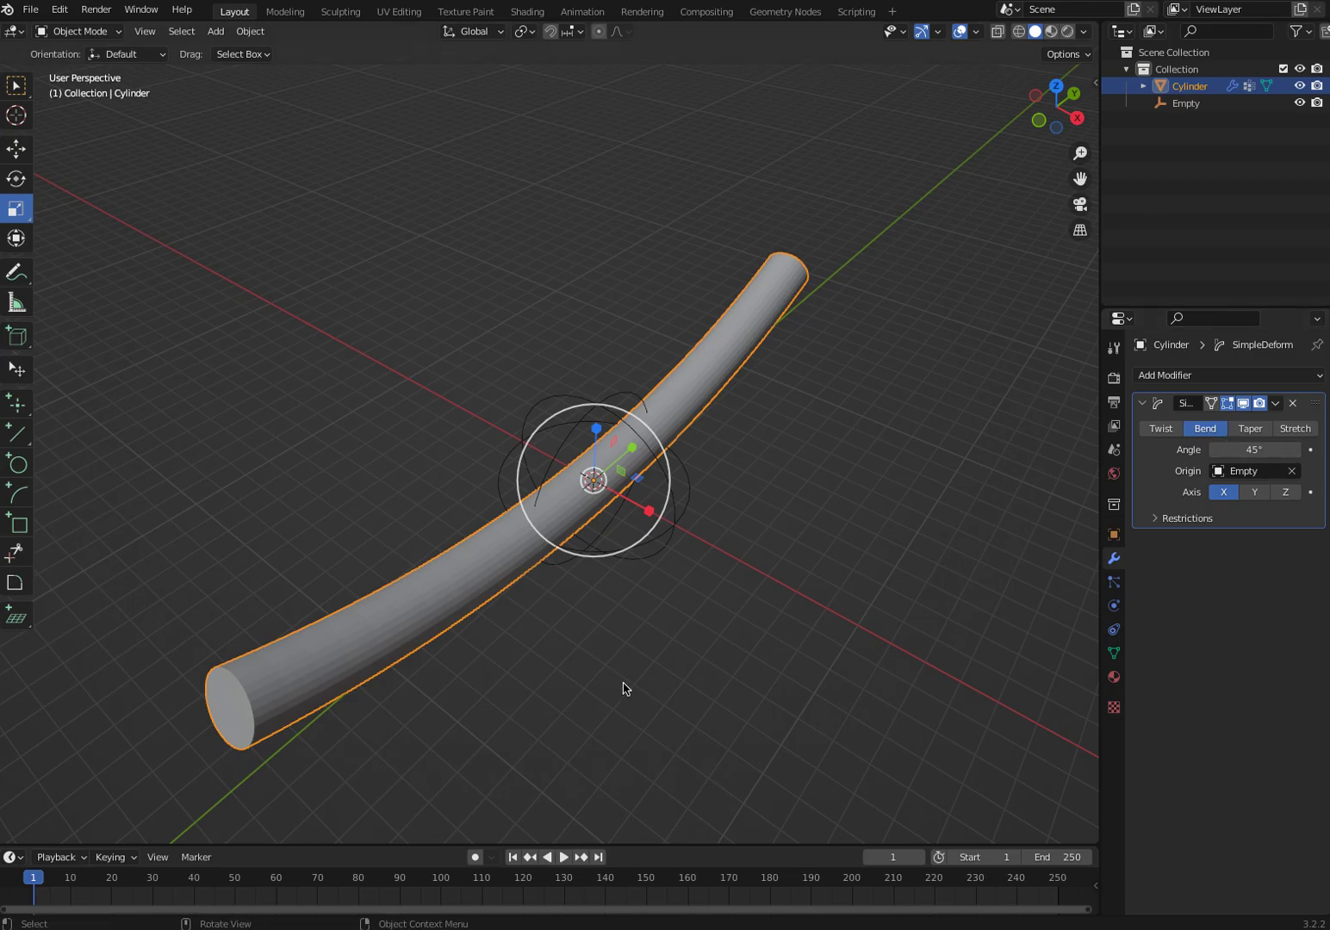
# Step: Try the Twist deformation at about 96.3° on the cylinder, comparing the Y, Z and X axes
pyautogui.click(1160, 428)
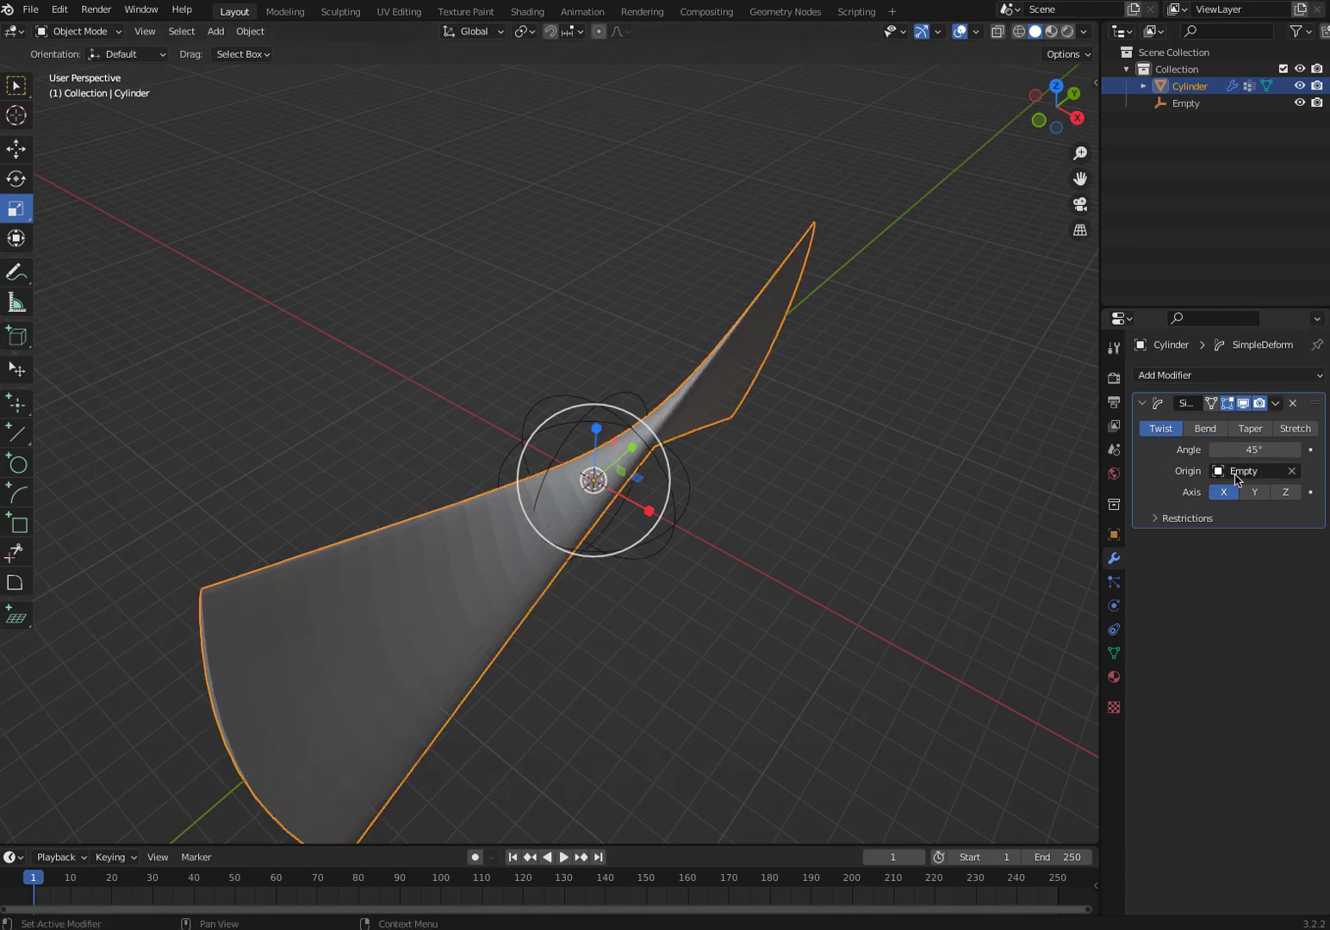
pyautogui.moveTo(1249, 450); pyautogui.dragTo(1317, 450)
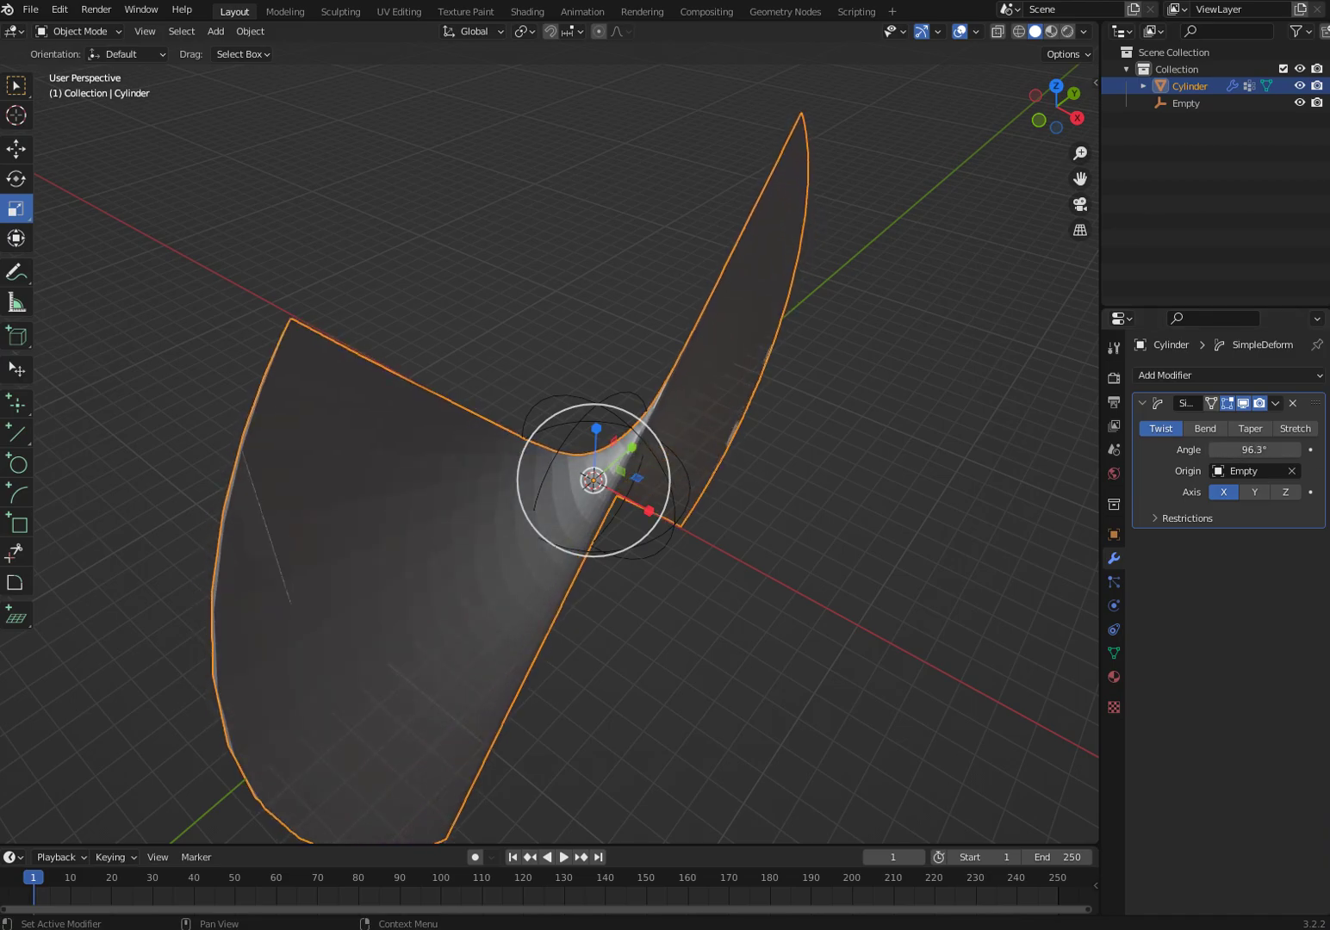
pyautogui.click(1254, 493)
pyautogui.click(1285, 492)
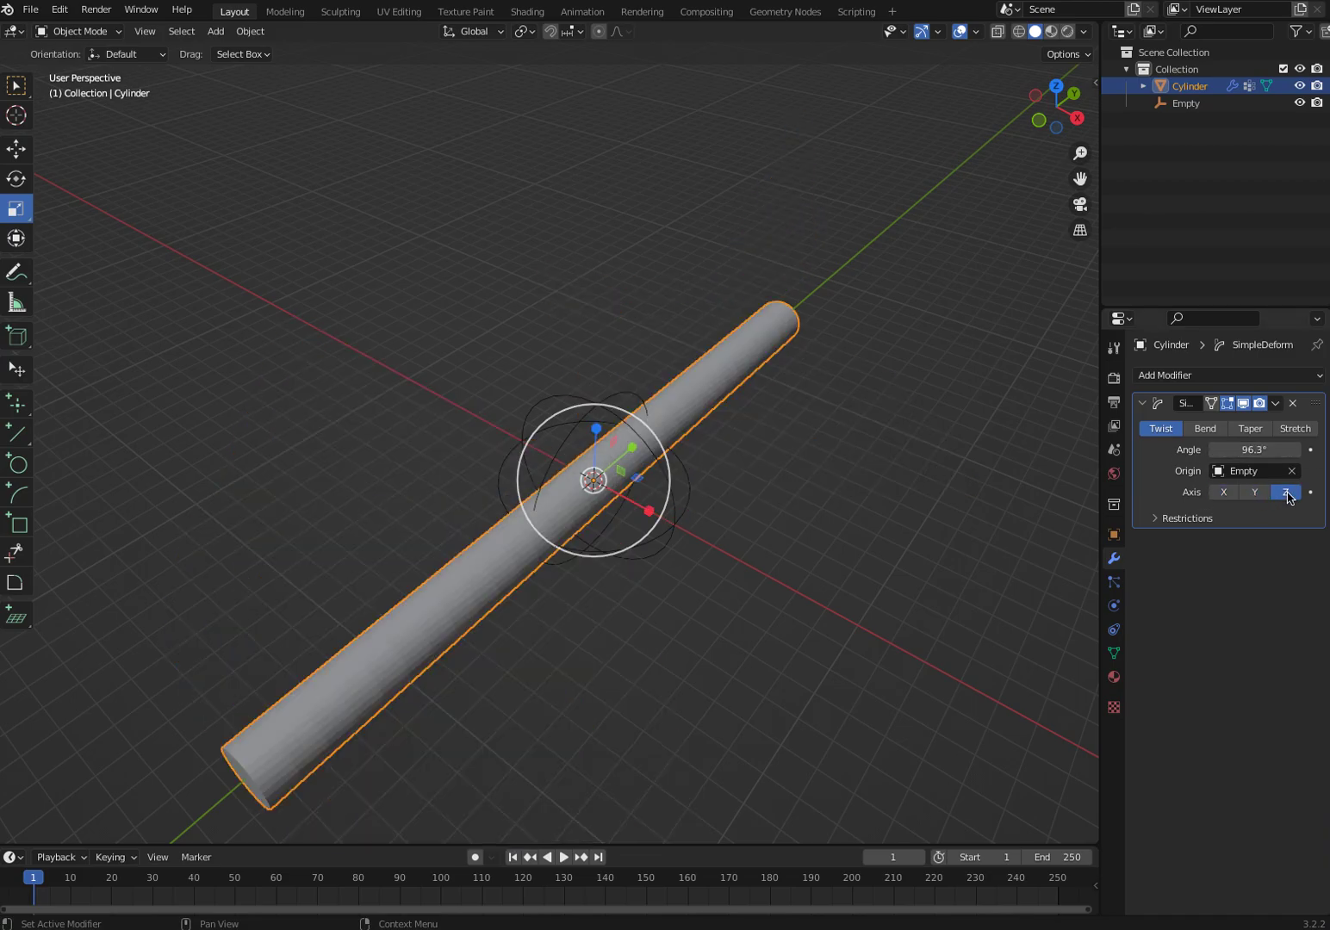
pyautogui.click(1221, 493)
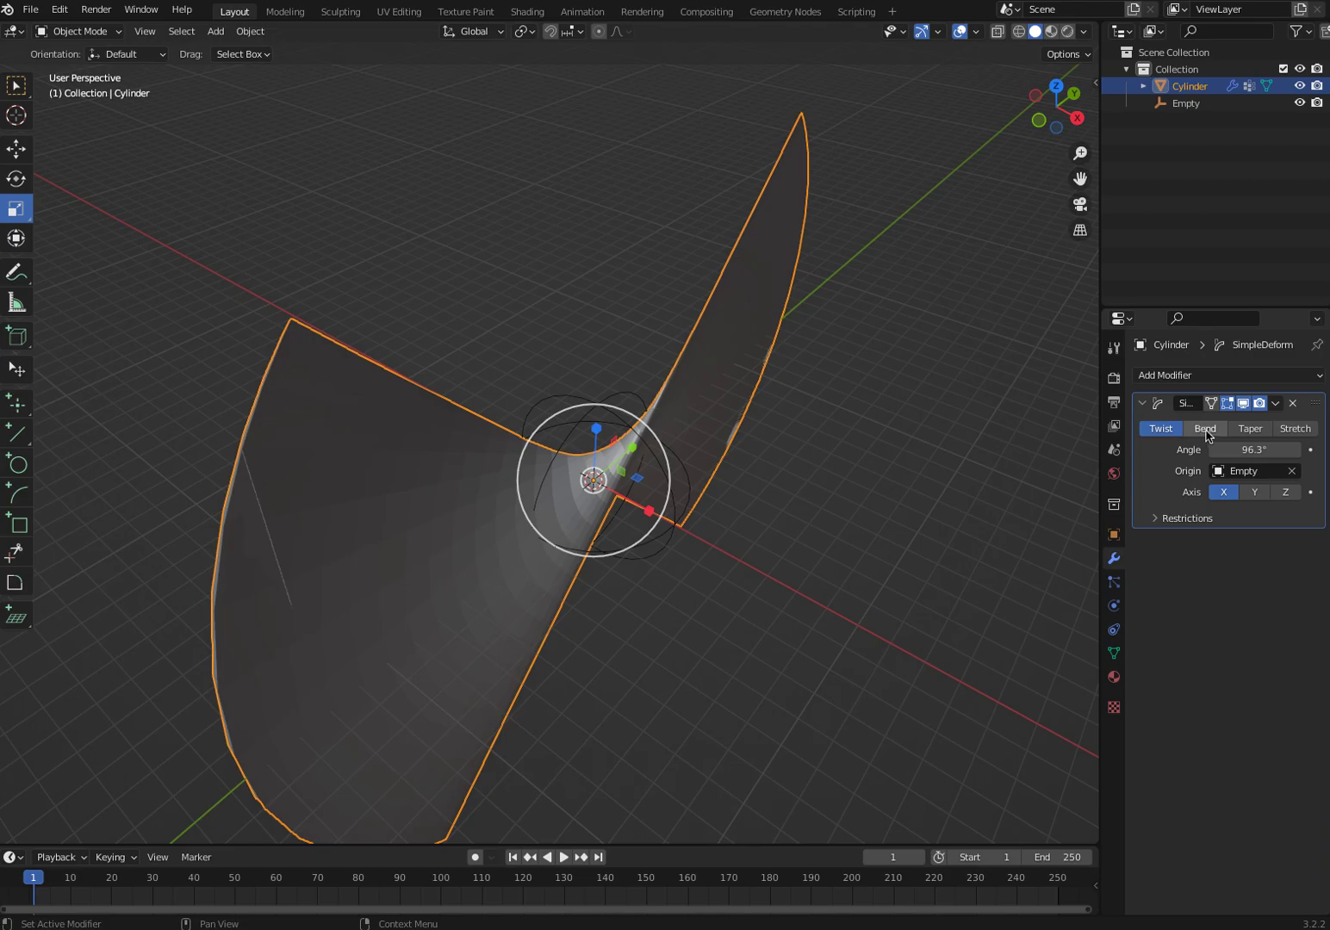
pyautogui.moveTo(893, 451)
pyautogui.mouseDown(button='middle')
pyautogui.moveTo(786, 404)
pyautogui.moveTo(715, 410)
pyautogui.mouseUp(button='middle')
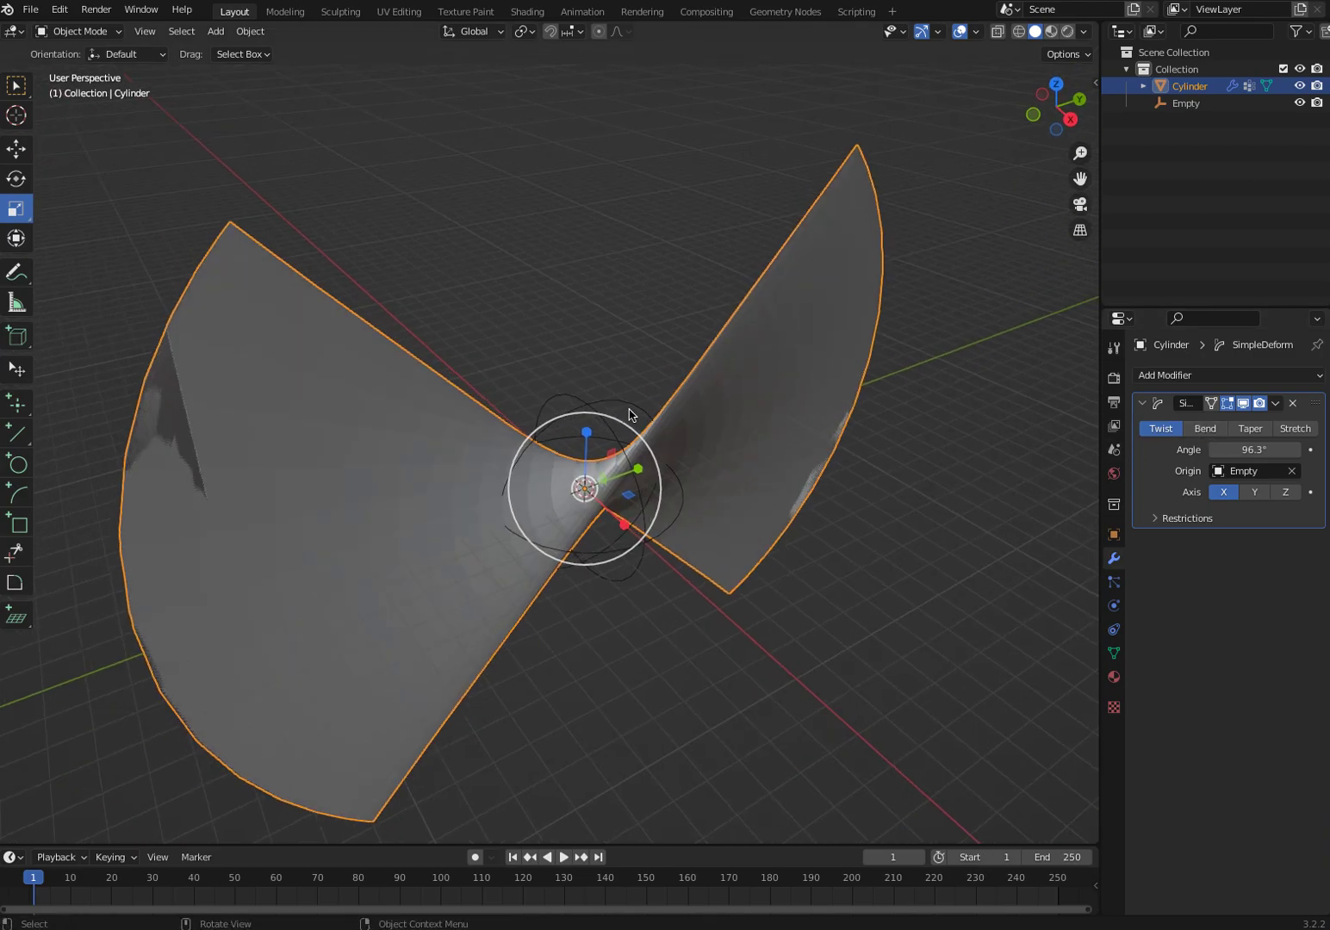
# Step: Select the empty and try rotating it about -193° around the global Z axis
pyautogui.click(575, 404)
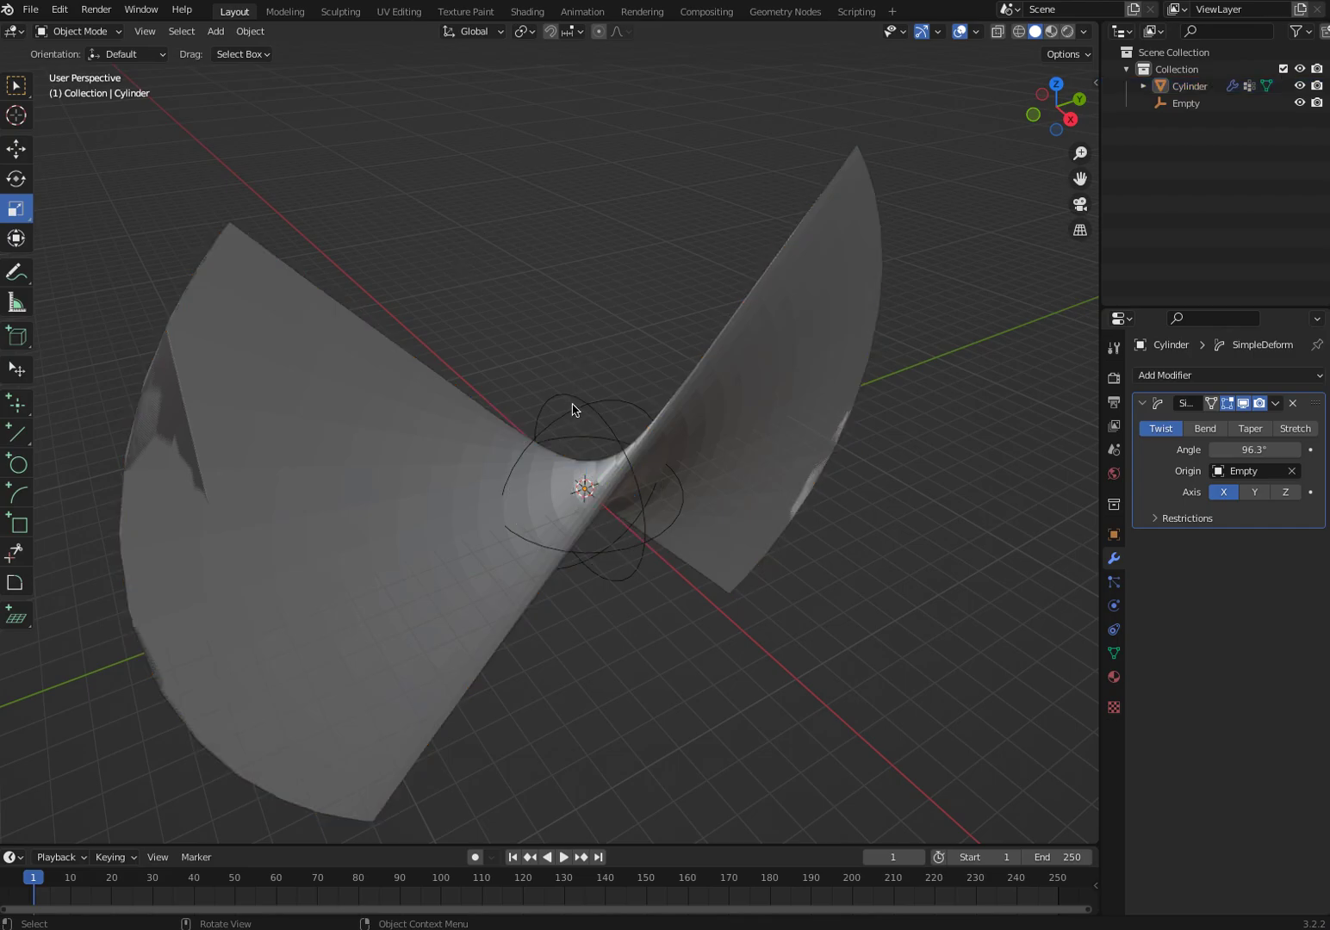
pyautogui.hotkey('shift', 'space')
pyautogui.press('r')
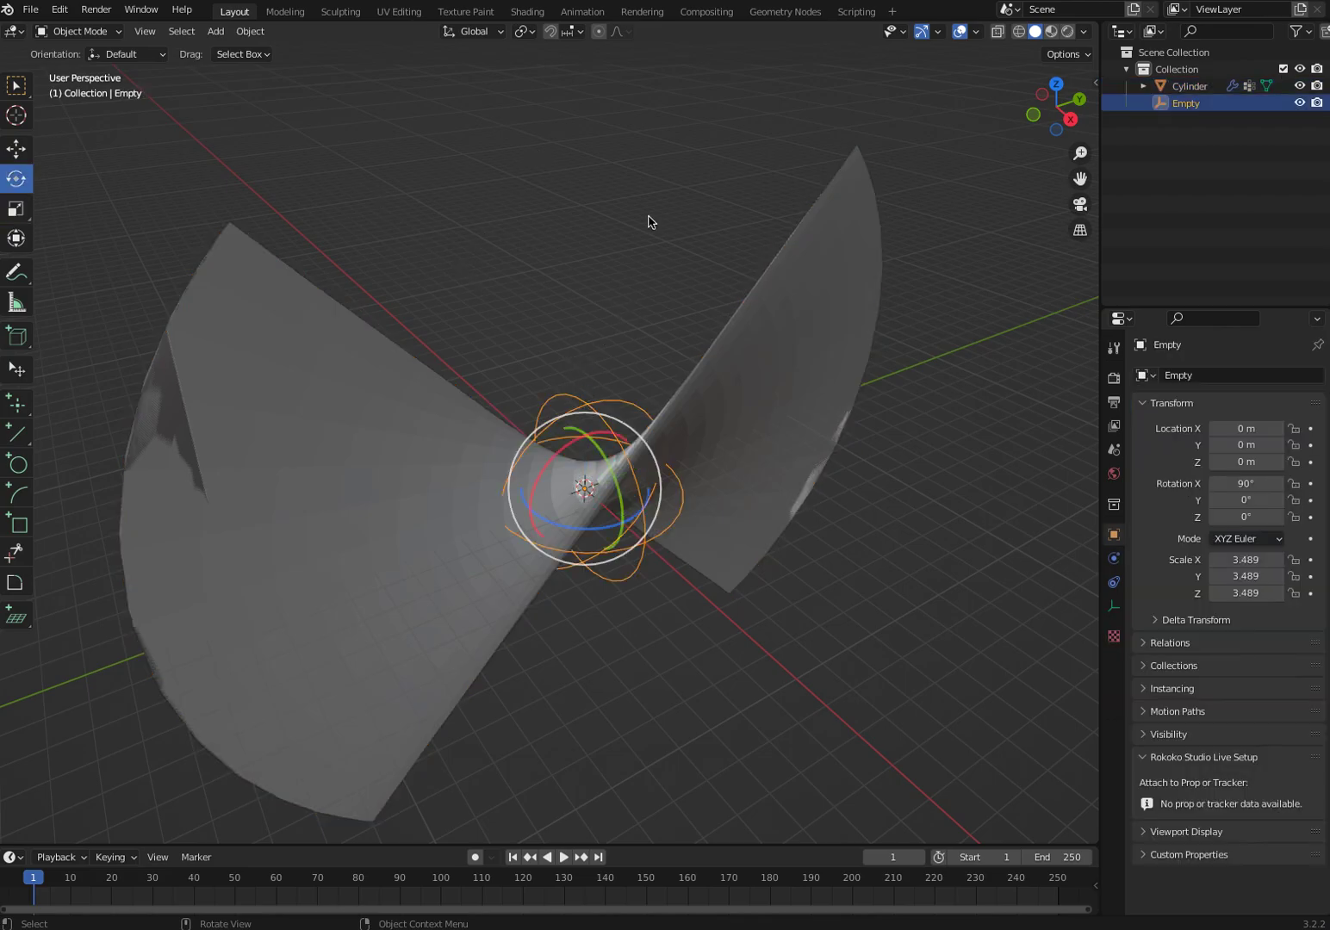
pyautogui.moveTo(548, 441); pyautogui.dragTo(624, 285)
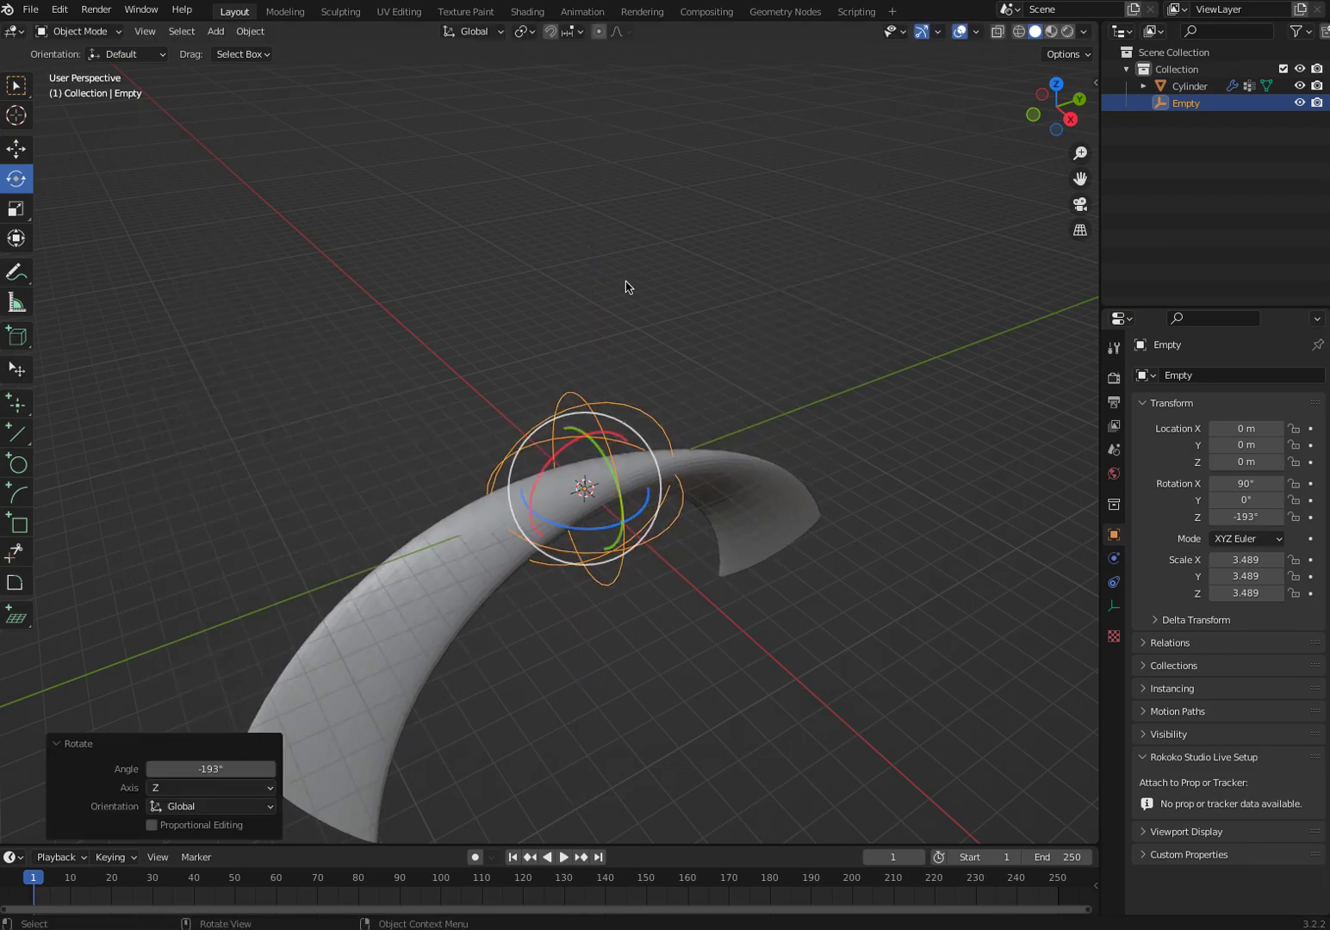
# Step: Undo the empty's rotation and the Twist experiments, returning the cylinder's modifier to Bend
pyautogui.hotkey('ctrl', 'z')
pyautogui.hotkey('ctrl', 'z')
pyautogui.hotkey('ctrl', 'z')
pyautogui.hotkey('ctrl', 'z')
pyautogui.hotkey('ctrl', 'z')
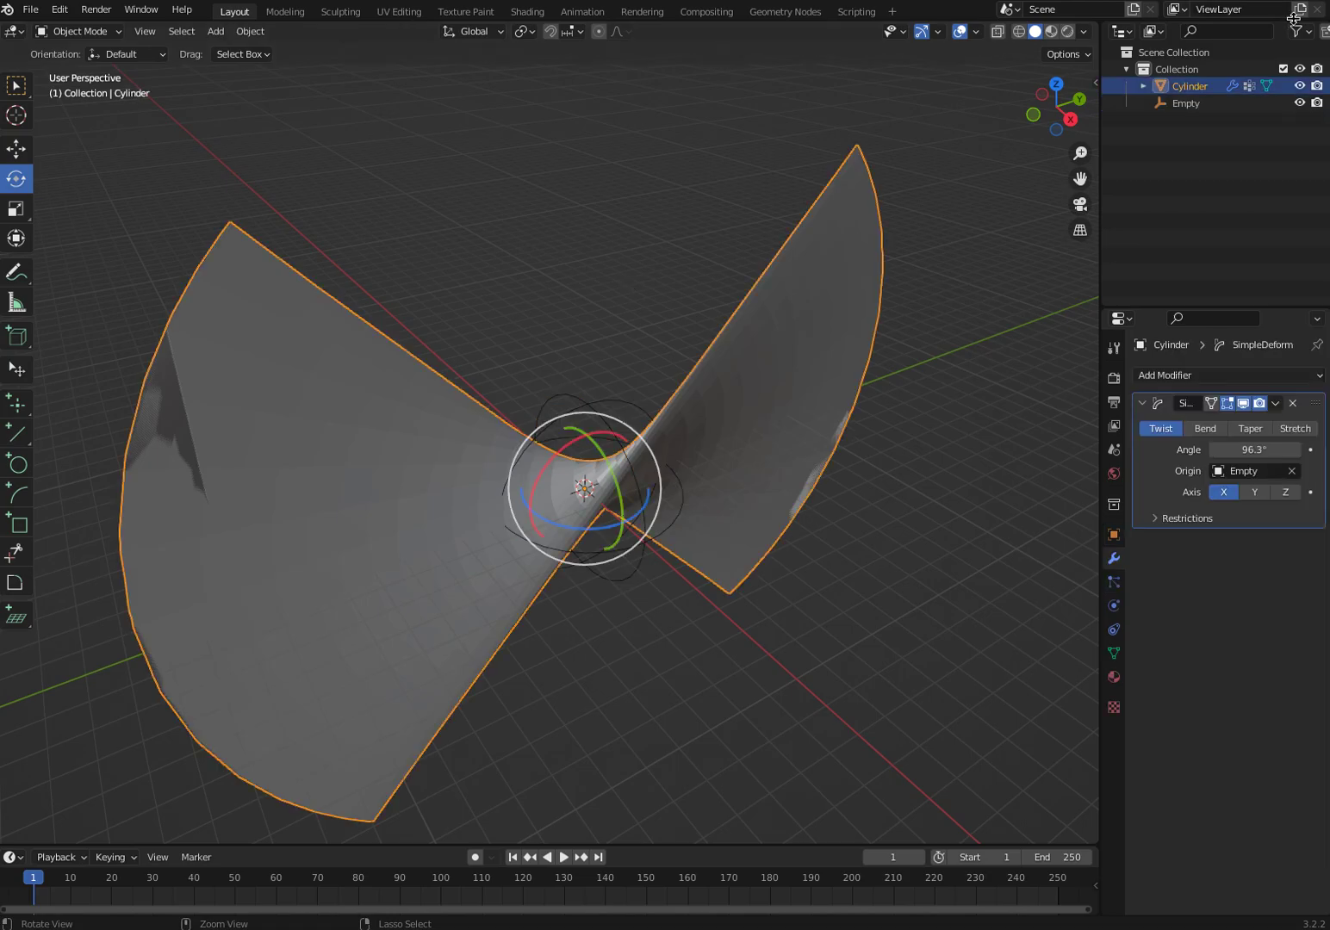
pyautogui.hotkey('ctrl', 'z')
pyautogui.hotkey('ctrl', 'z')
pyautogui.hotkey('ctrl', 'z')
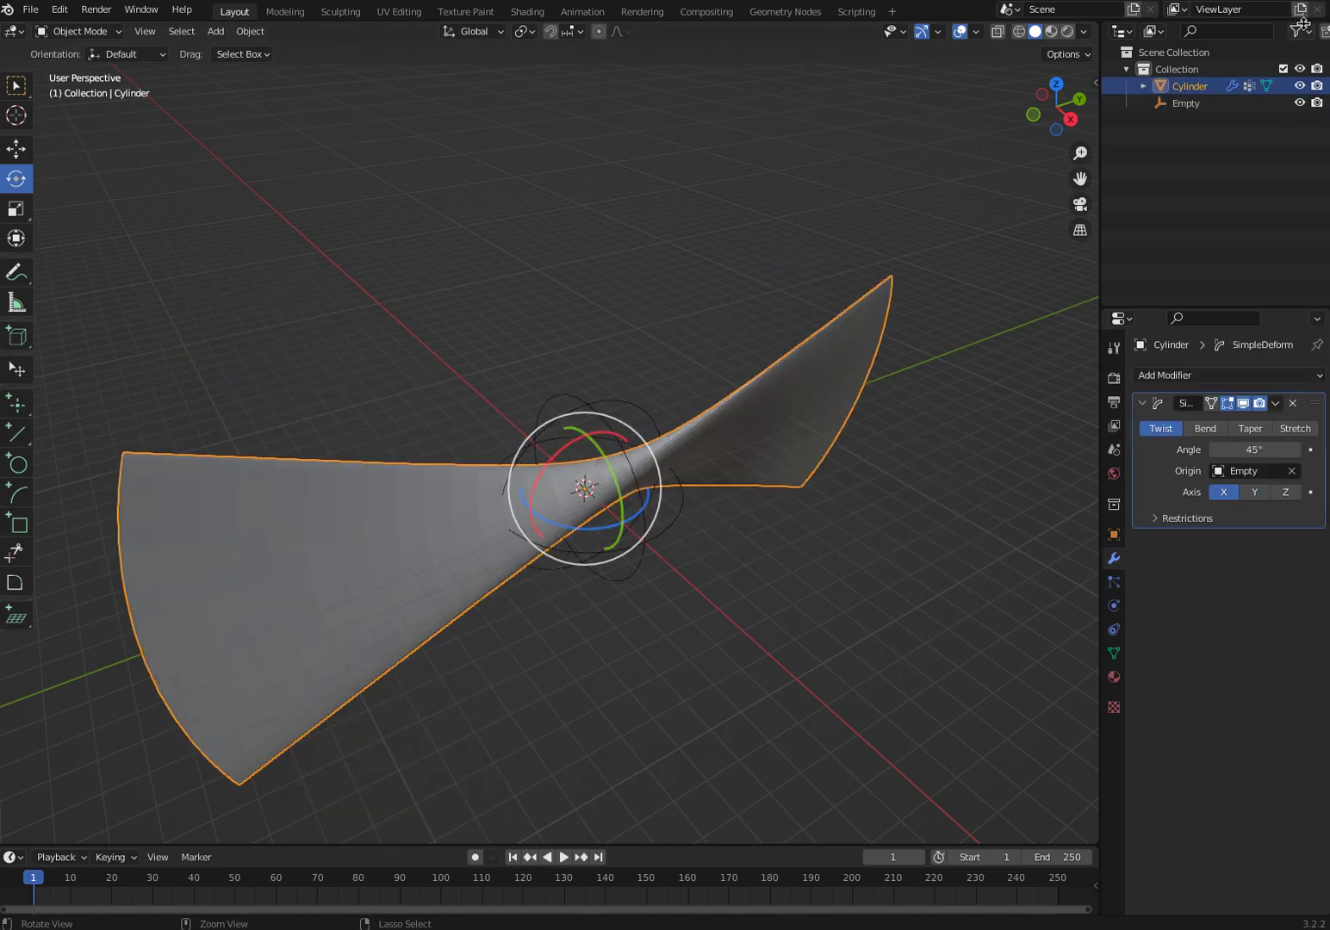
pyautogui.moveTo(540, 658); pyautogui.dragTo(487, 622, button='middle')
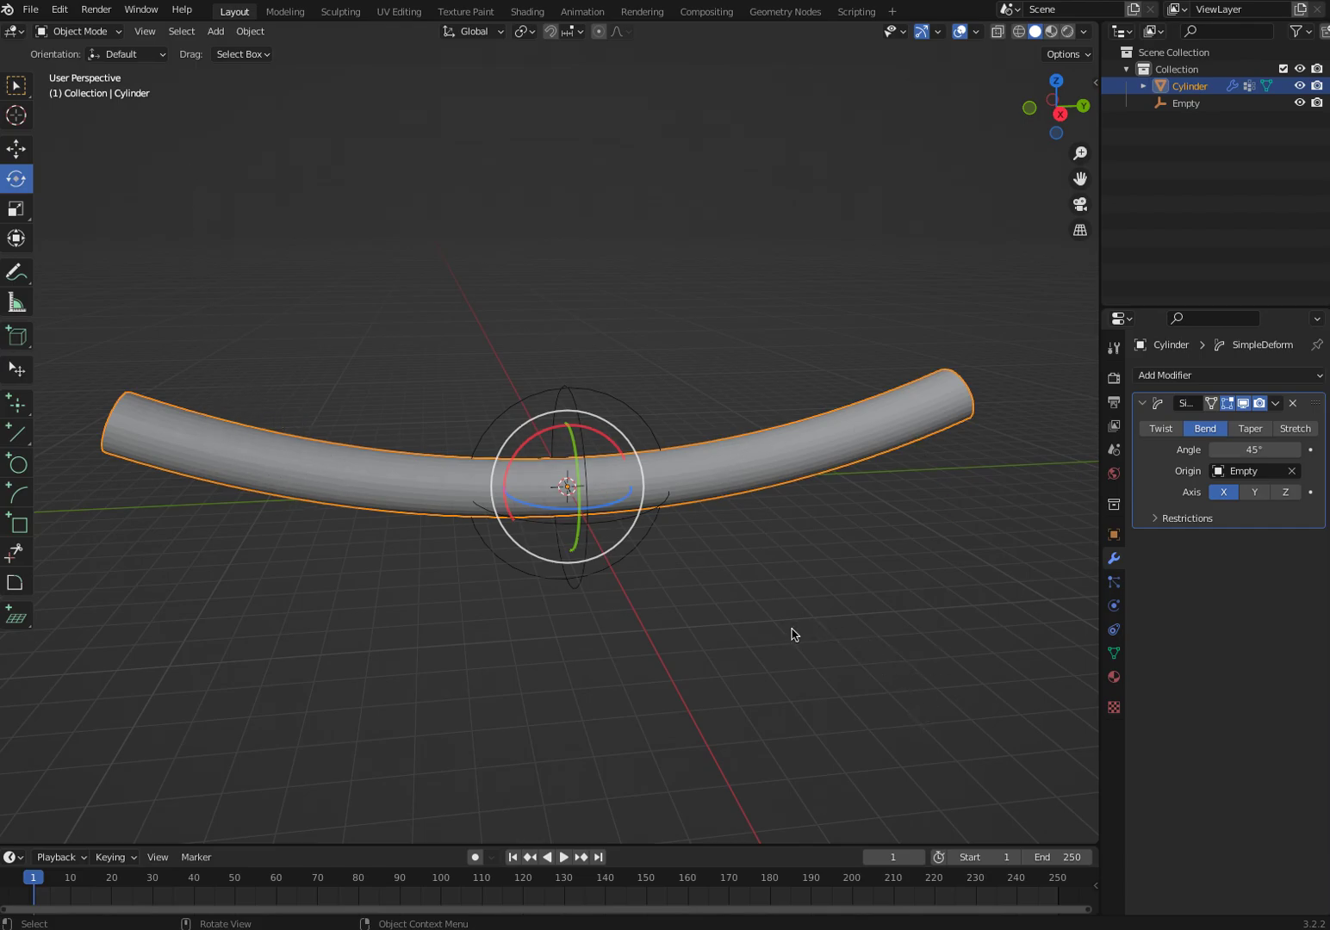
# Step: Restrict the Bend modifier to the bend1 vertex group, without inverting the group's influence
pyautogui.click(1152, 518)
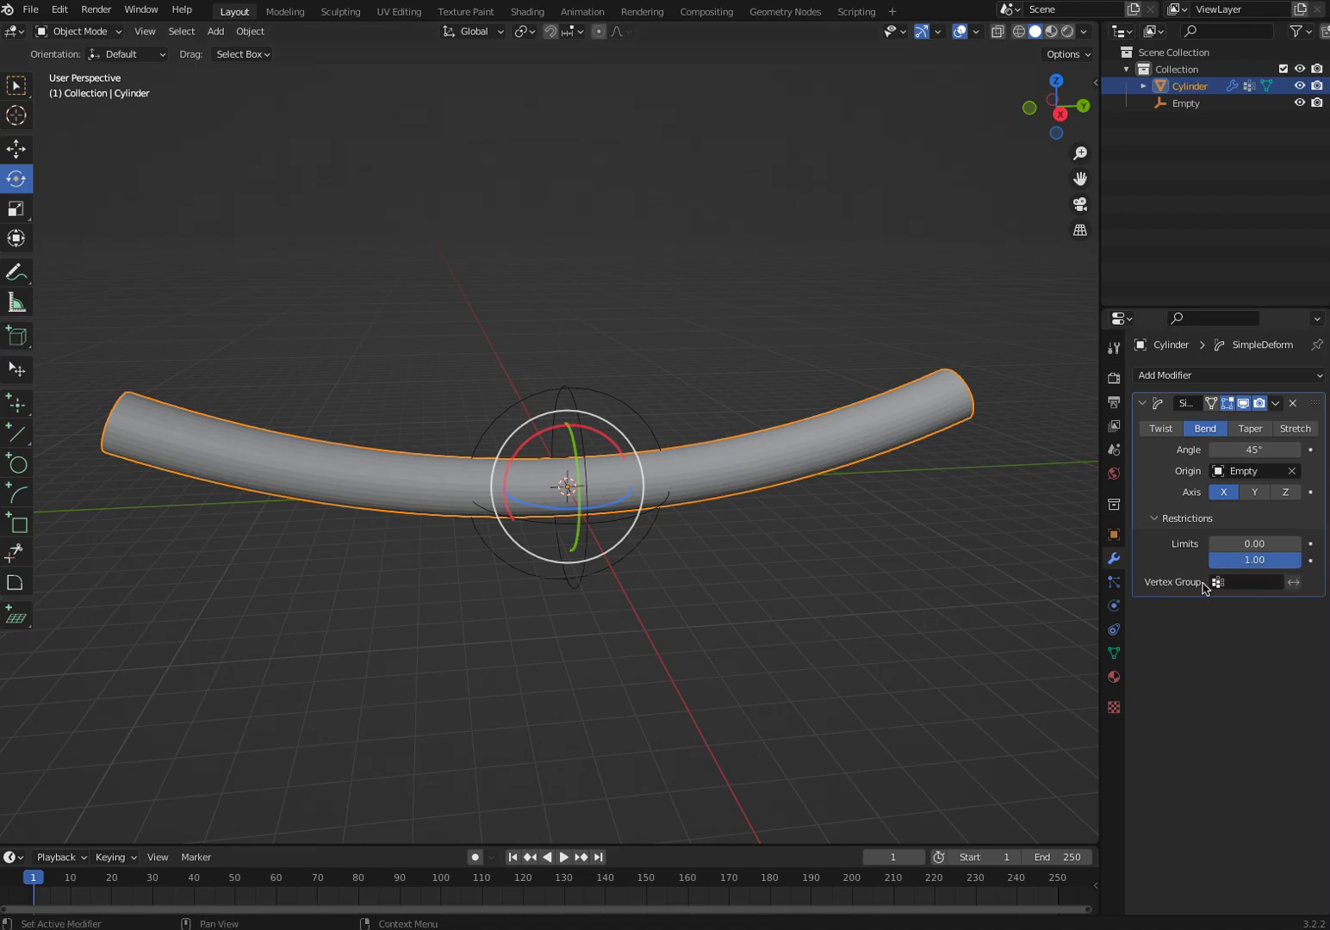
pyautogui.click(1293, 583)
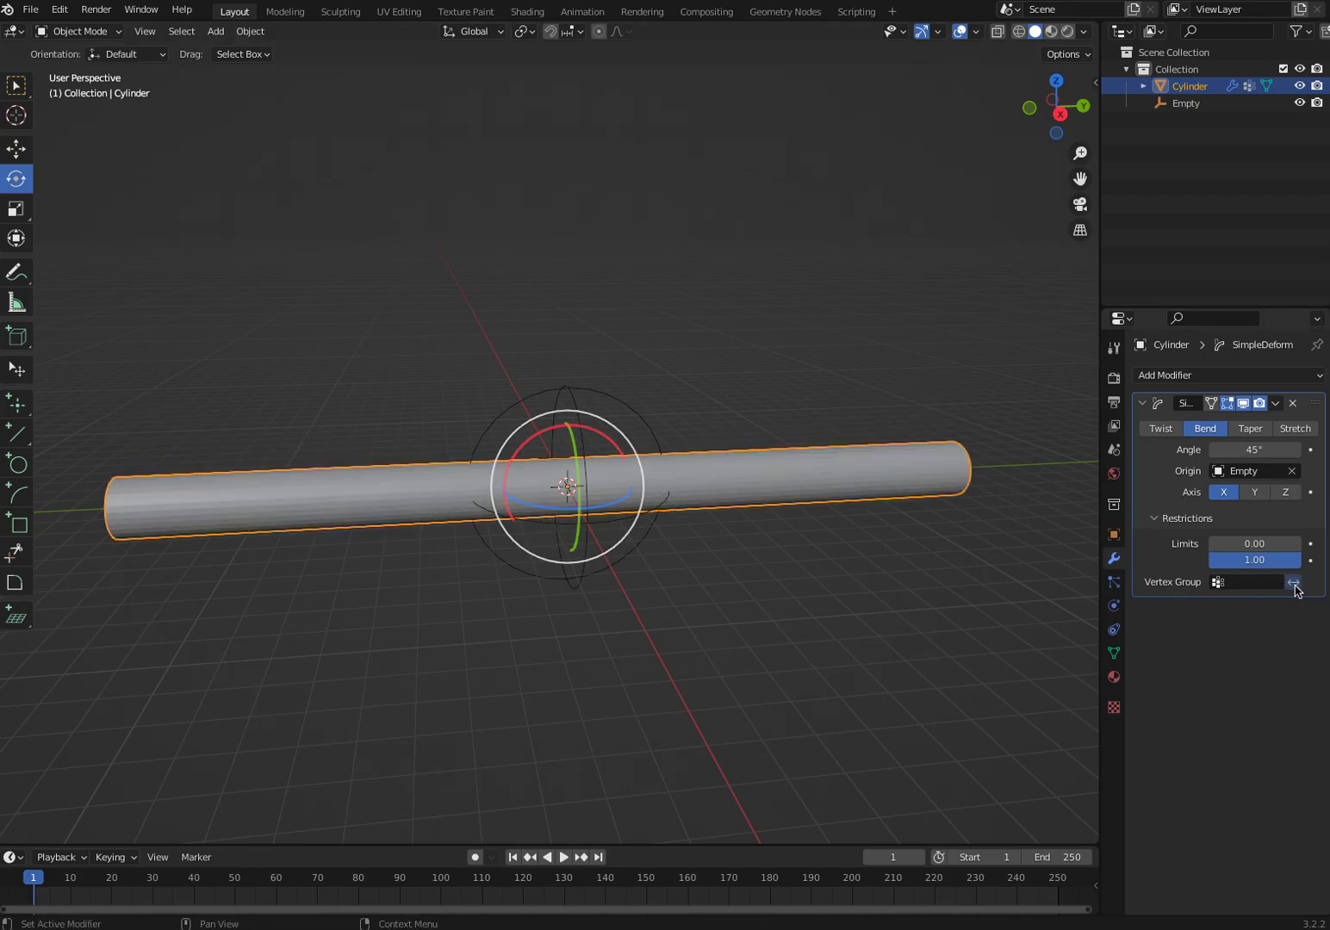
pyautogui.click(1294, 584)
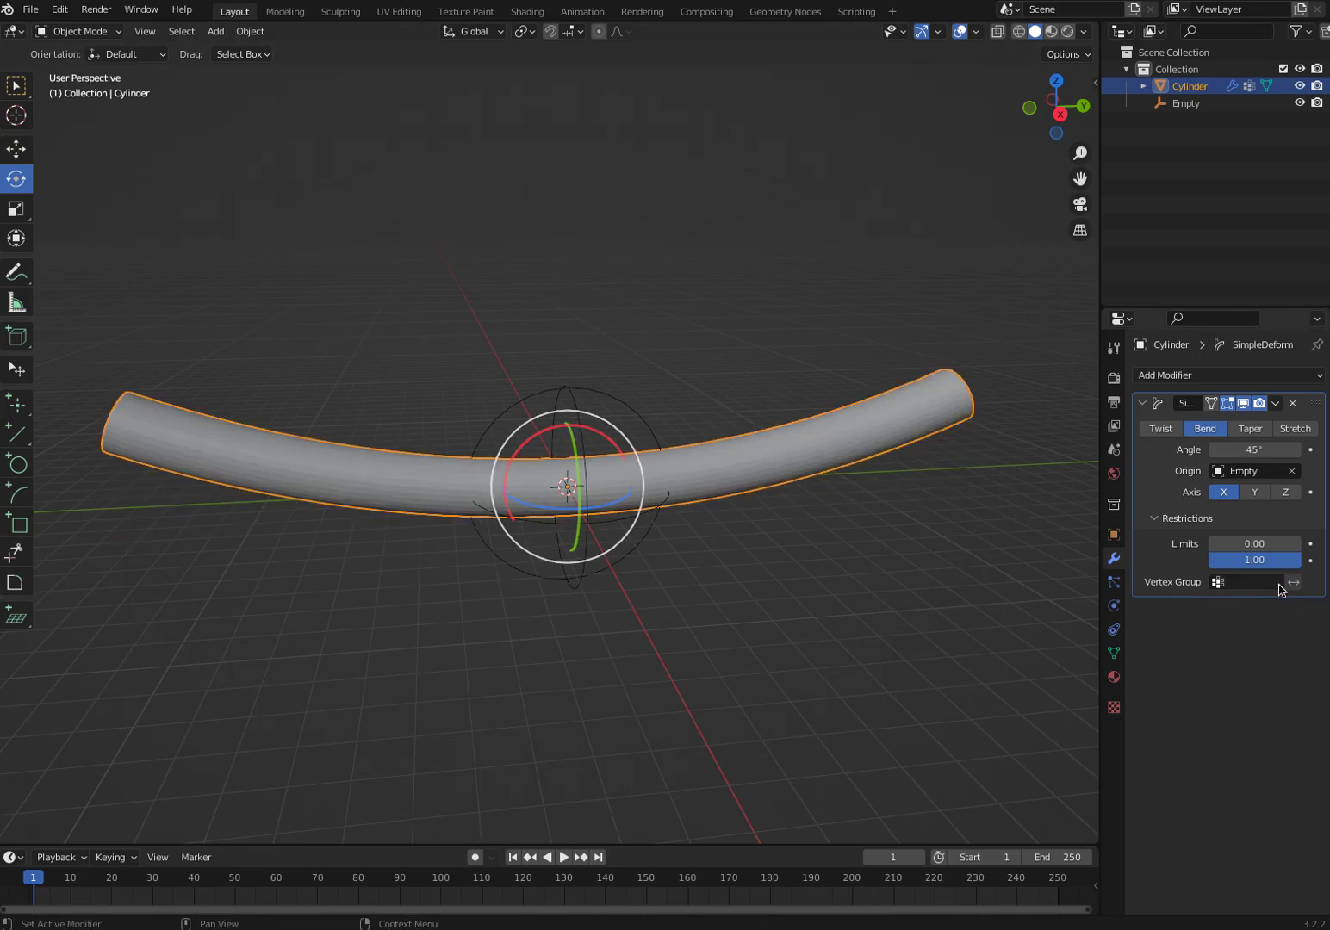
pyautogui.click(1227, 587)
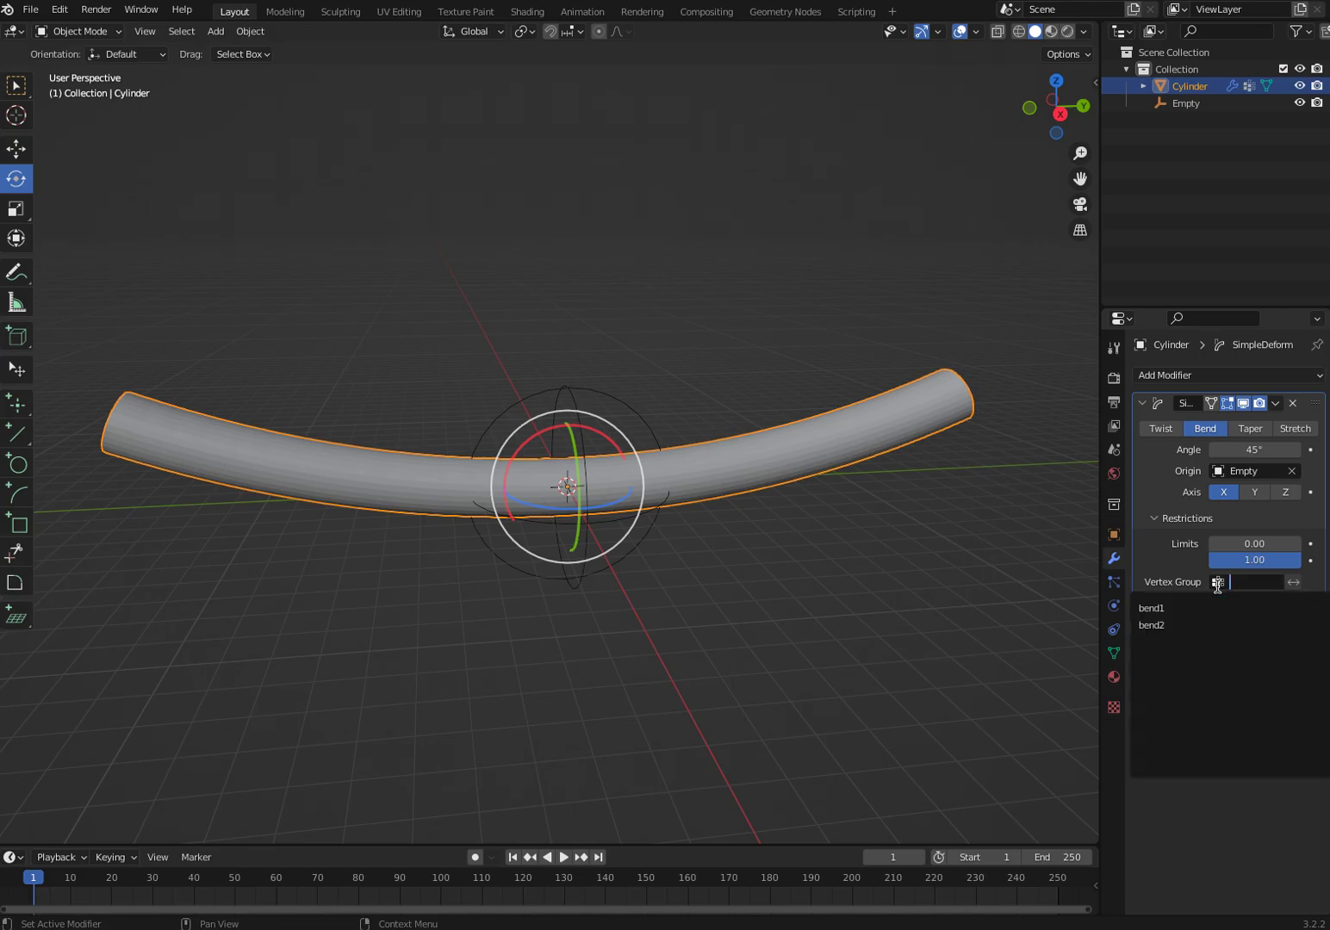
pyautogui.click(1153, 606)
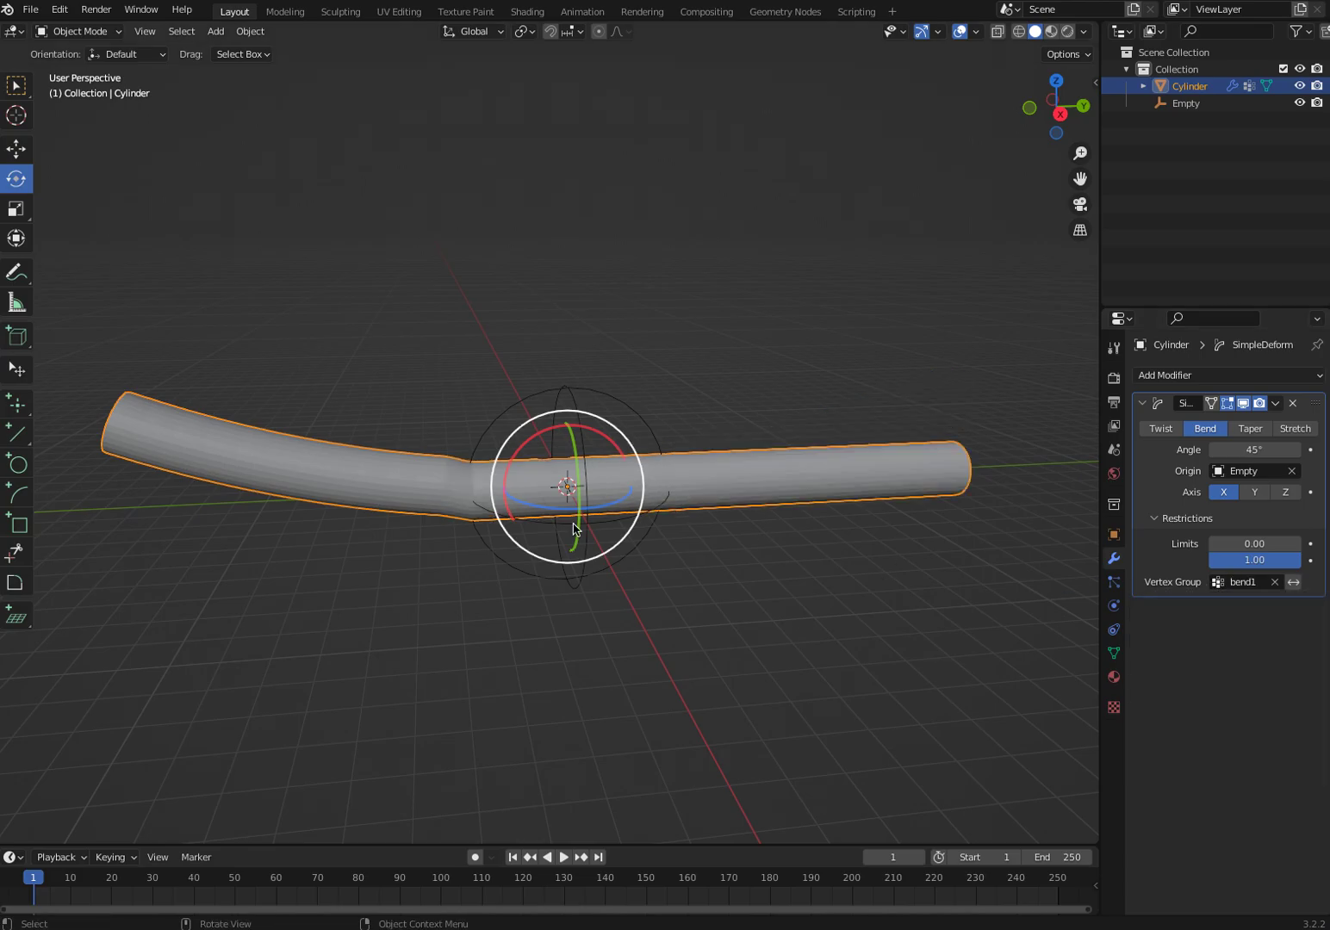
# Step: Increase the Bend modifier's angle to about 117°
pyautogui.moveTo(431, 509)
pyautogui.mouseDown(button='middle')
pyautogui.moveTo(451, 647)
pyautogui.moveTo(434, 606)
pyautogui.moveTo(435, 523)
pyautogui.mouseUp(button='middle')
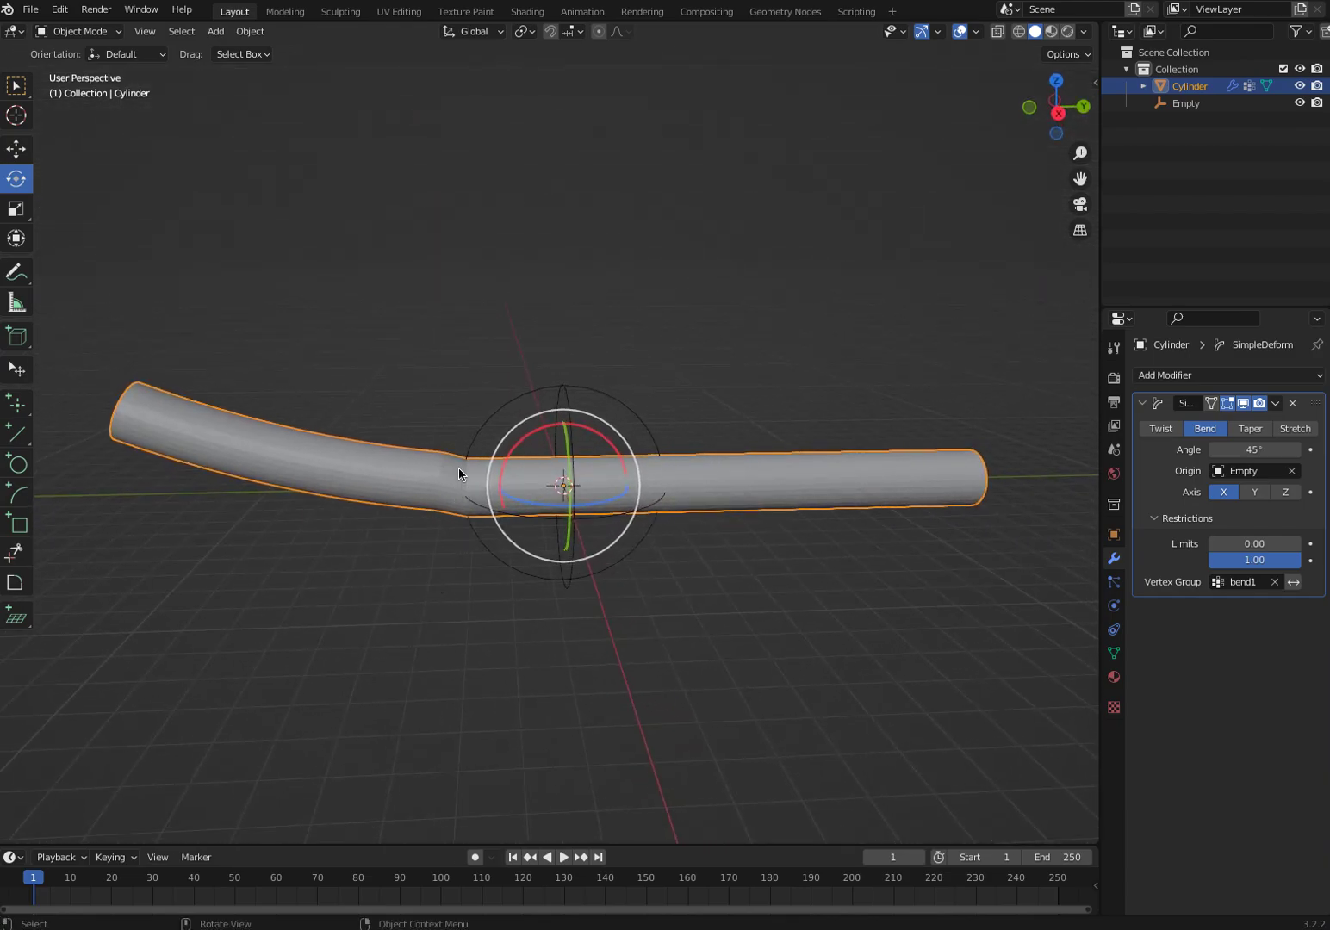
pyautogui.moveTo(454, 569)
pyautogui.mouseDown(button='middle')
pyautogui.moveTo(454, 656)
pyautogui.moveTo(484, 615)
pyautogui.moveTo(469, 562)
pyautogui.moveTo(394, 573)
pyautogui.moveTo(437, 579)
pyautogui.mouseUp(button='middle')
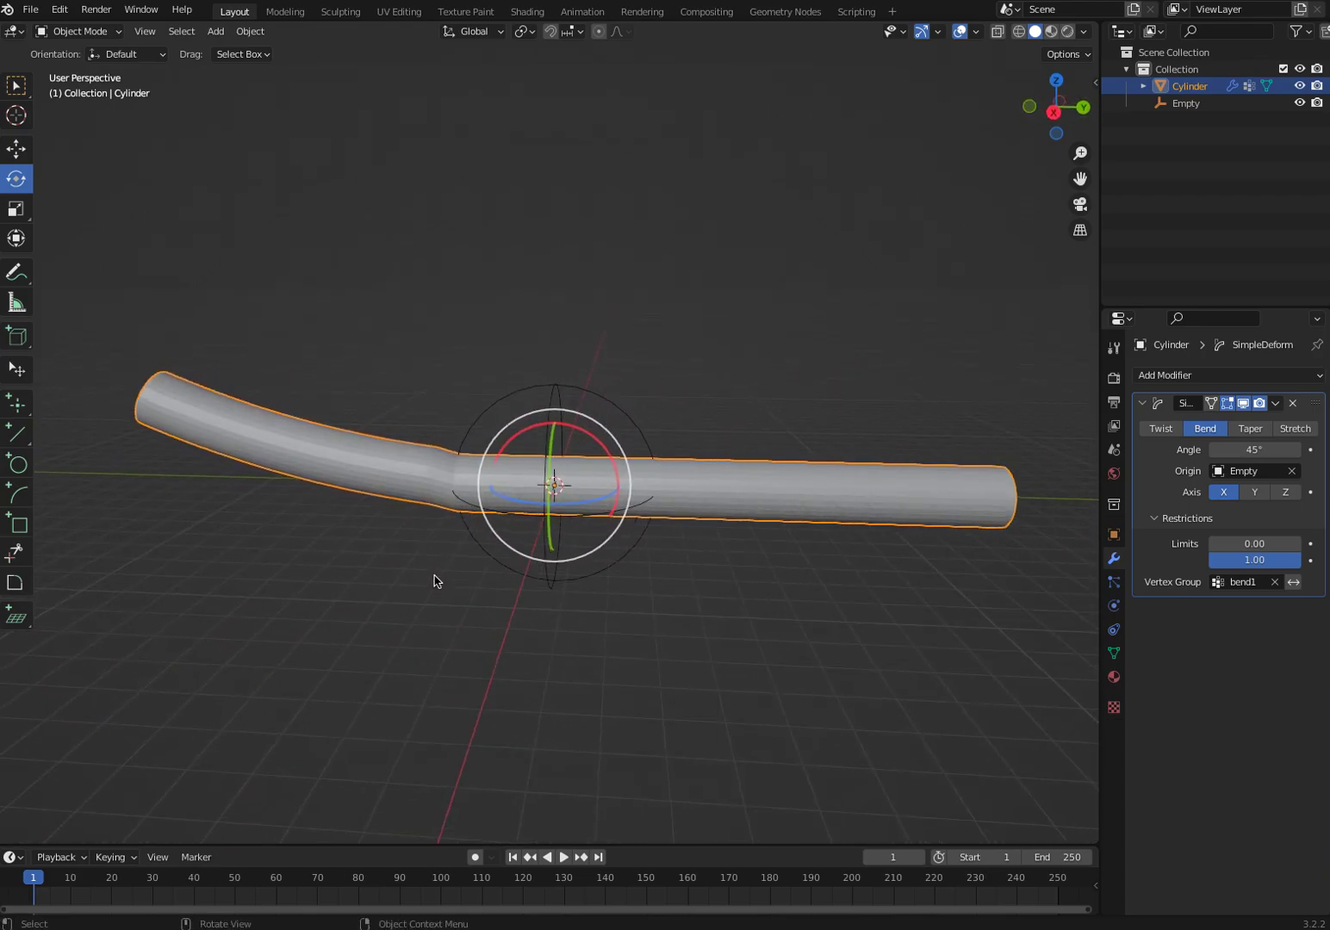
pyautogui.moveTo(1243, 447); pyautogui.dragTo(1308, 447)
pyautogui.moveTo(410, 530); pyautogui.dragTo(454, 558, button='middle')
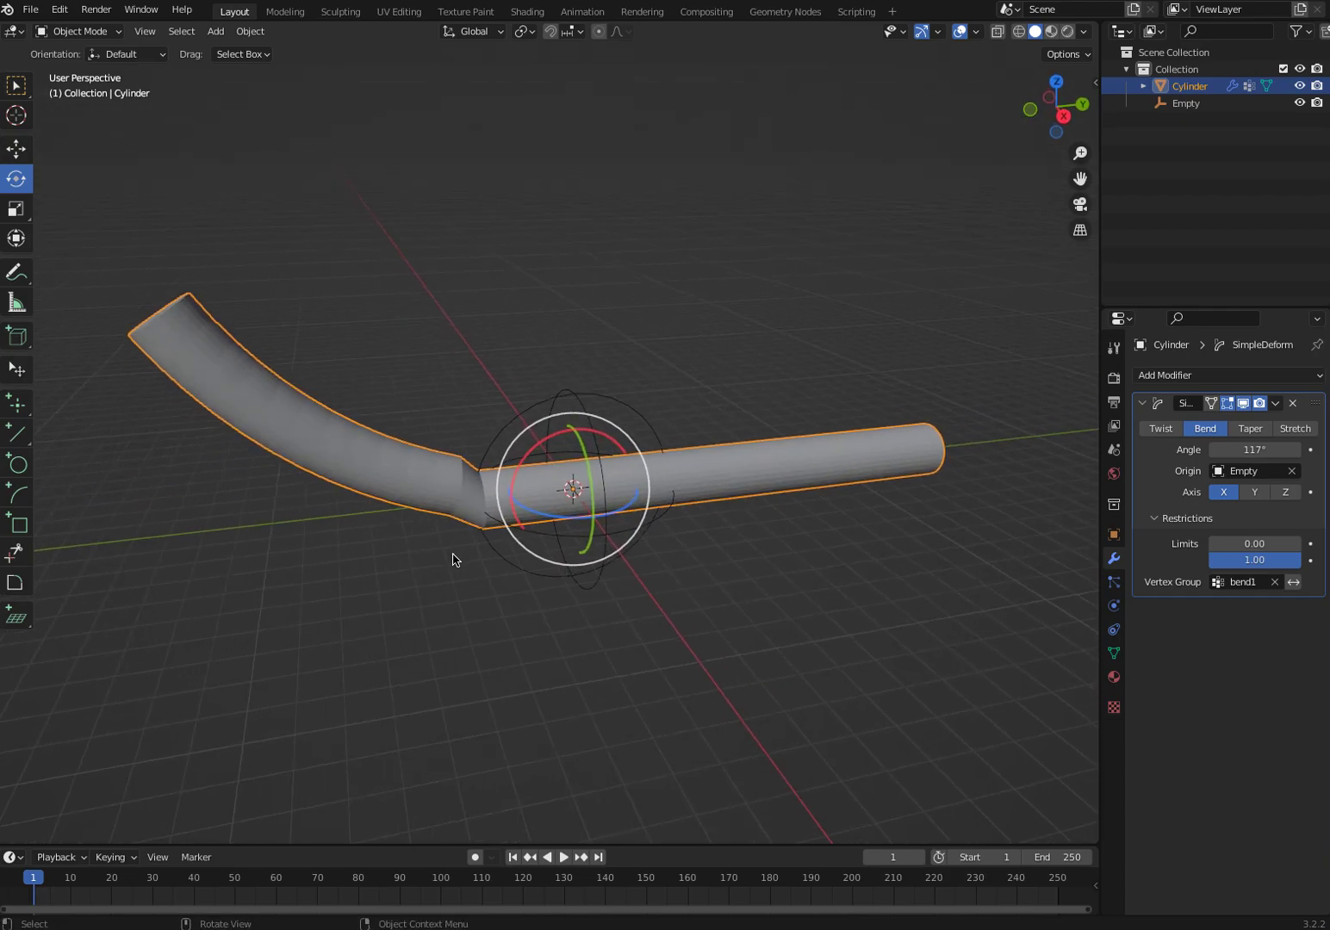
# Step: Move the empty along the negative Y axis to where the bend1 section begins, and reselect the cylinder
pyautogui.click(531, 417)
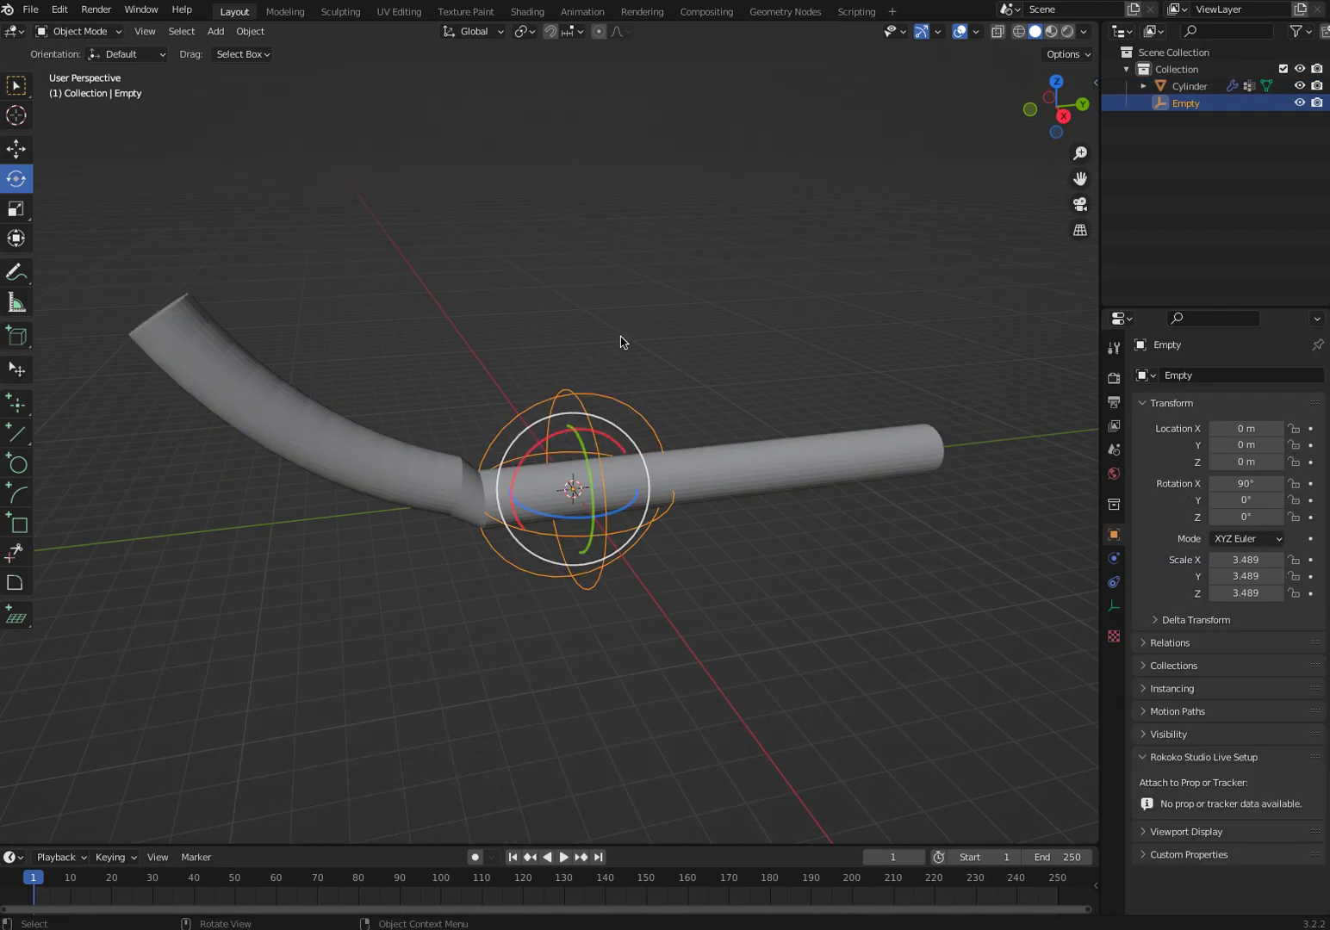
pyautogui.hotkey('shift', 'space')
pyautogui.press('g')
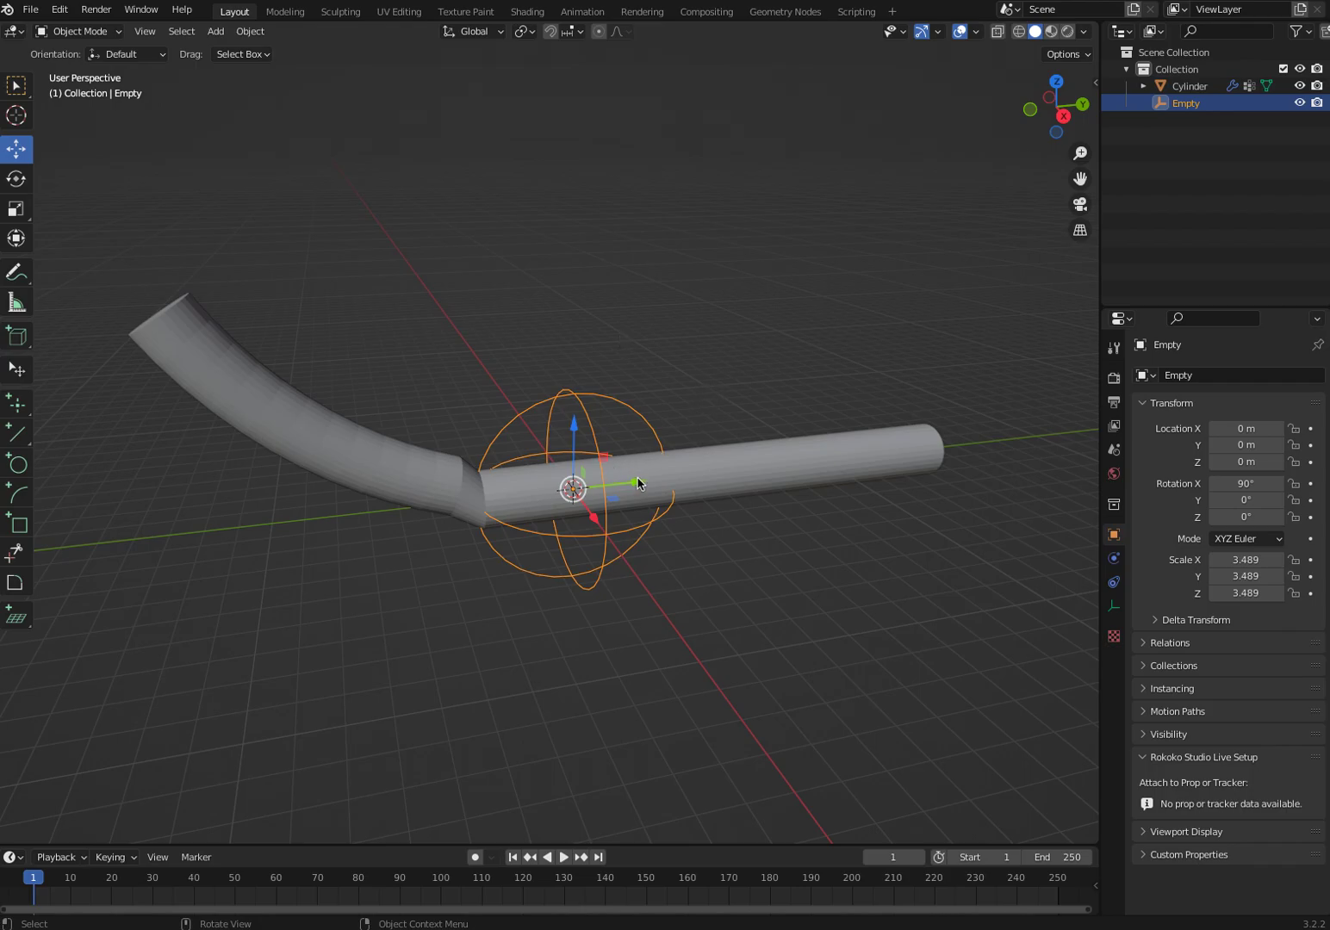
pyautogui.moveTo(636, 485); pyautogui.dragTo(505, 518)
pyautogui.moveTo(504, 518); pyautogui.dragTo(516, 497, button='middle')
pyautogui.click(529, 489)
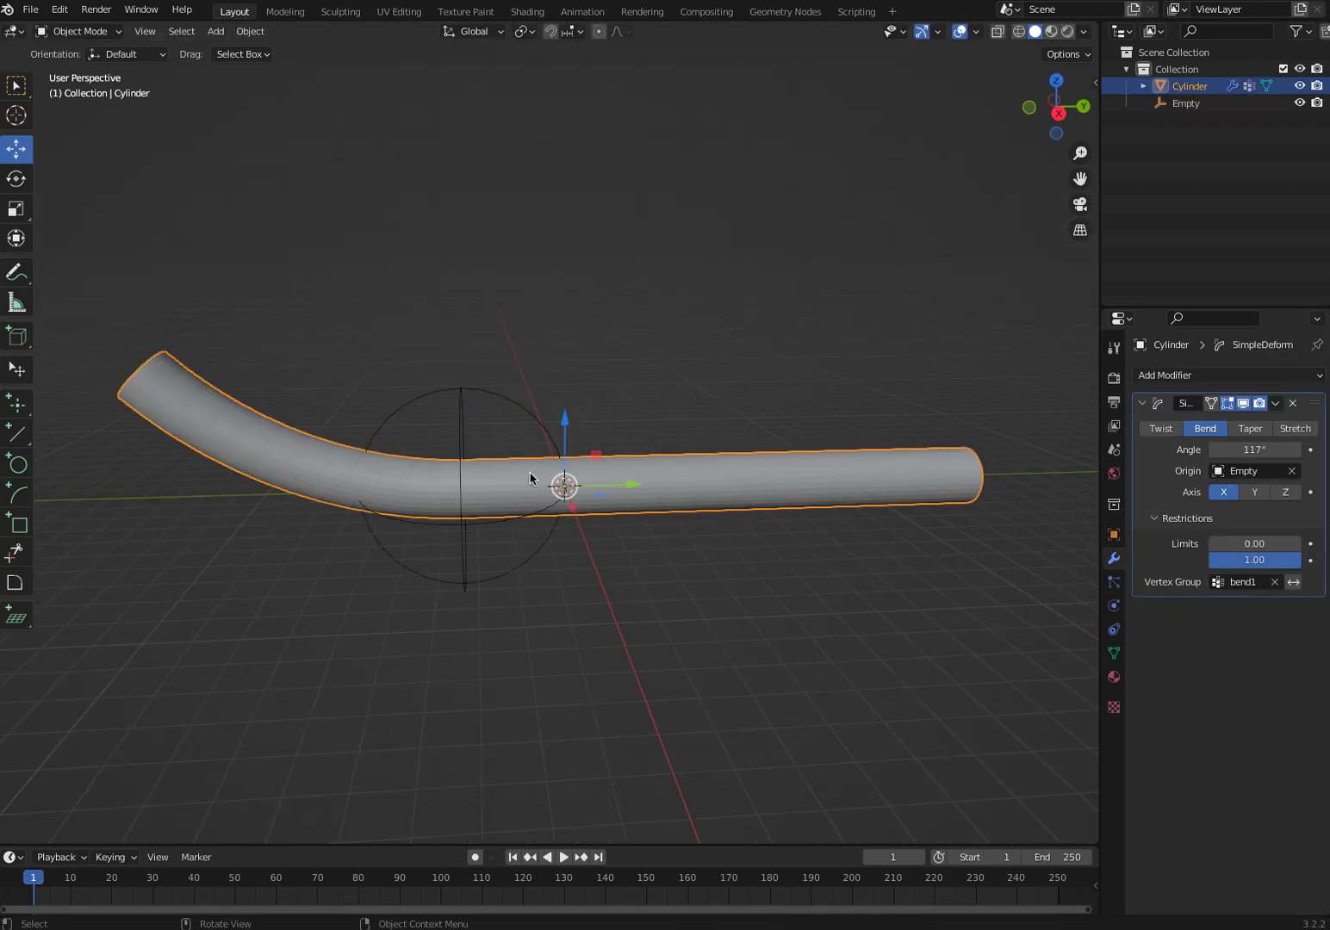
# Step: Scale the empty down uniformly by a factor of about 0.655, undoing the accidental scaling of the cylinder
pyautogui.hotkey('shift', 'space')
pyautogui.press('s')
pyautogui.moveTo(609, 431); pyautogui.dragTo(577, 441)
pyautogui.hotkey('ctrl', 'z')
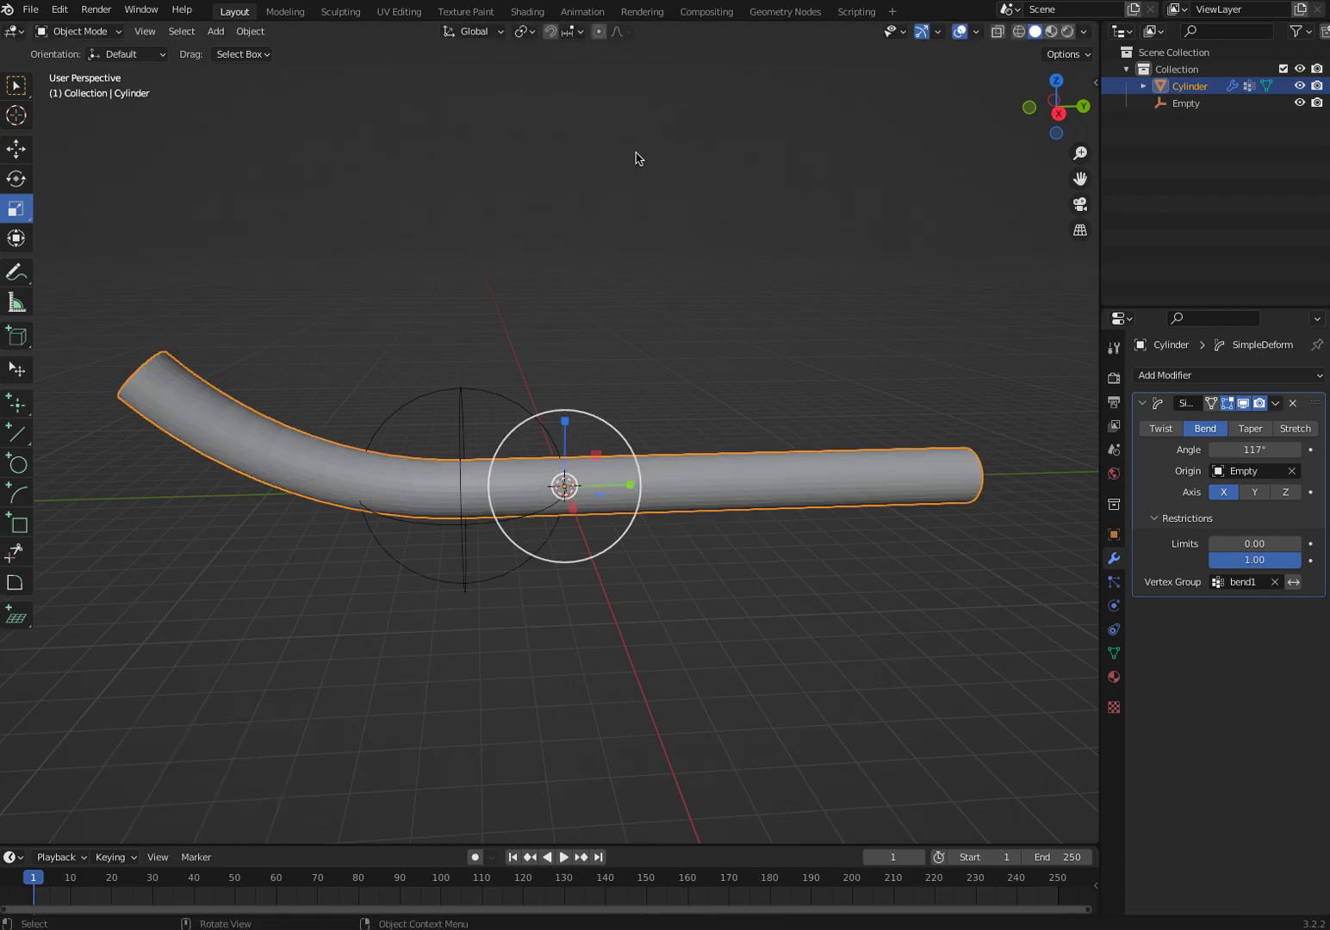
pyautogui.click(463, 398)
pyautogui.moveTo(508, 417); pyautogui.dragTo(465, 448)
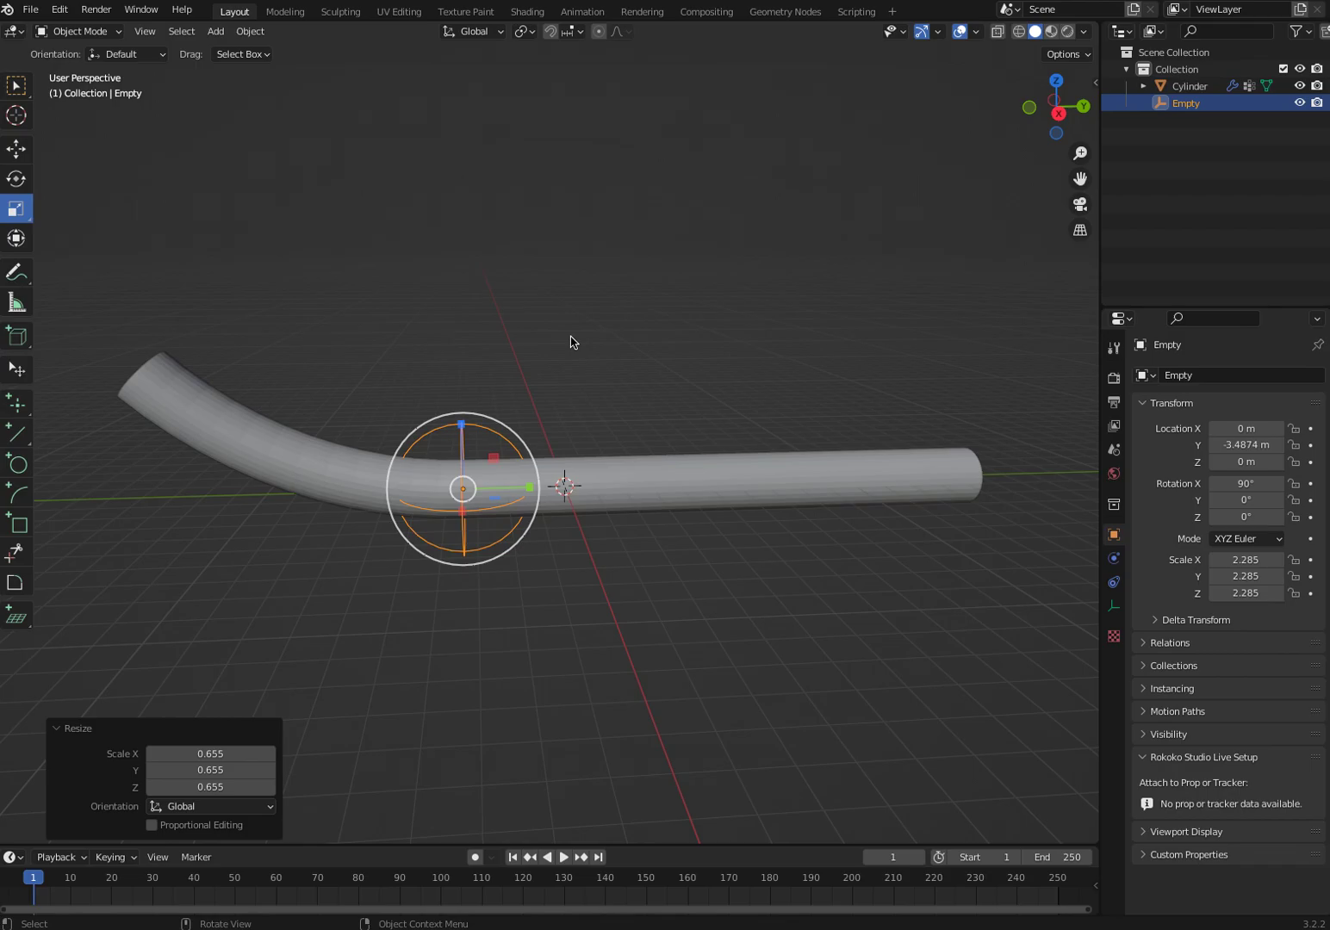
# Step: Slide the empty forward and back along the Y axis, ending at about Y -3.51 m
pyautogui.hotkey('shift', 'space')
pyautogui.press('g')
pyautogui.moveTo(535, 497); pyautogui.dragTo(725, 469)
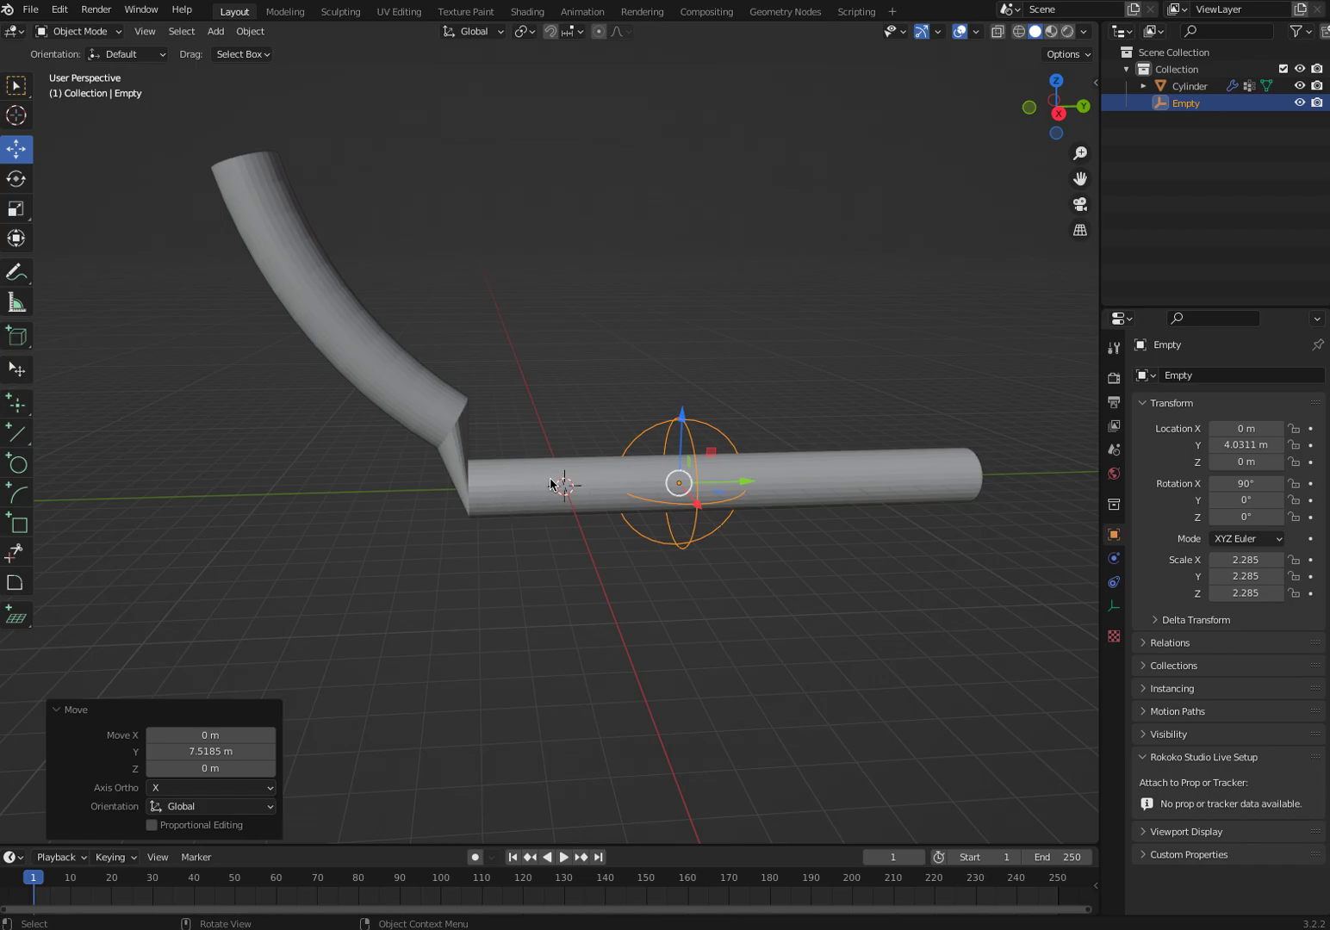
pyautogui.moveTo(749, 482); pyautogui.dragTo(521, 484)
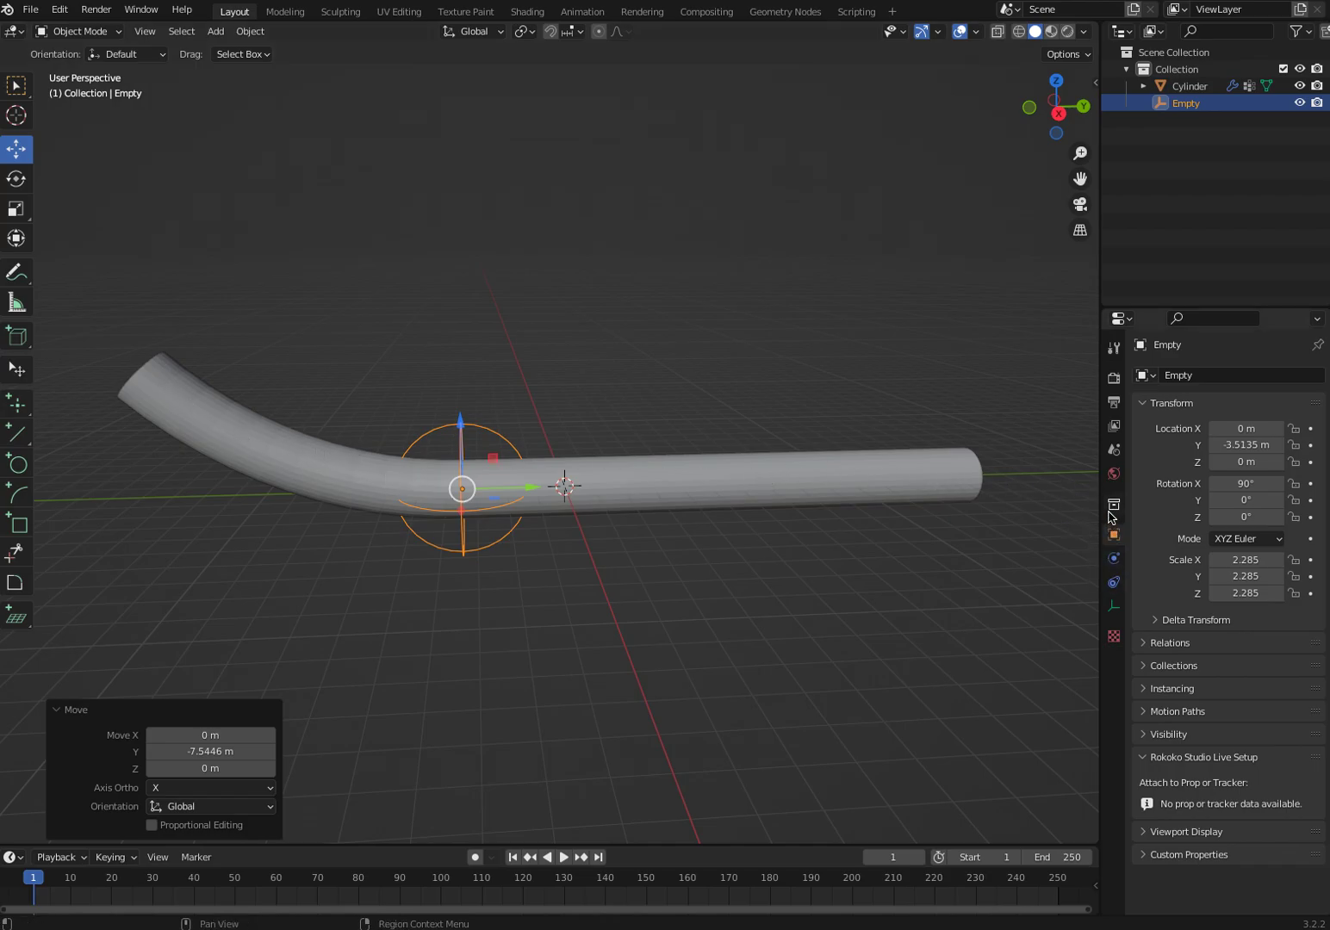
# Step: Set the cylinder's Bend angle to about 249° and its limits to about 0.31 and 0.81
pyautogui.click(961, 489)
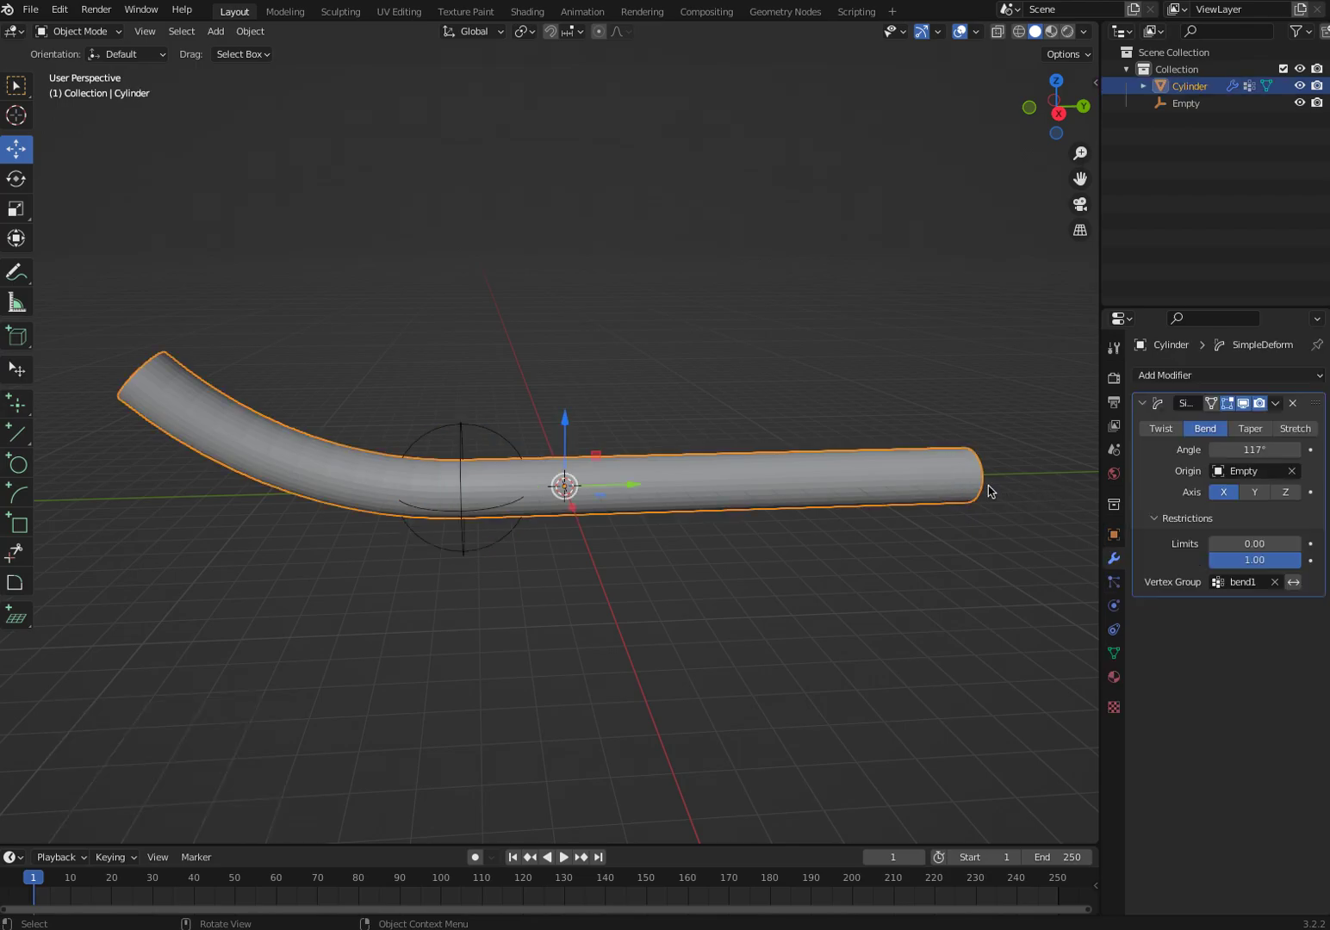
pyautogui.moveTo(1216, 450); pyautogui.dragTo(1254, 450)
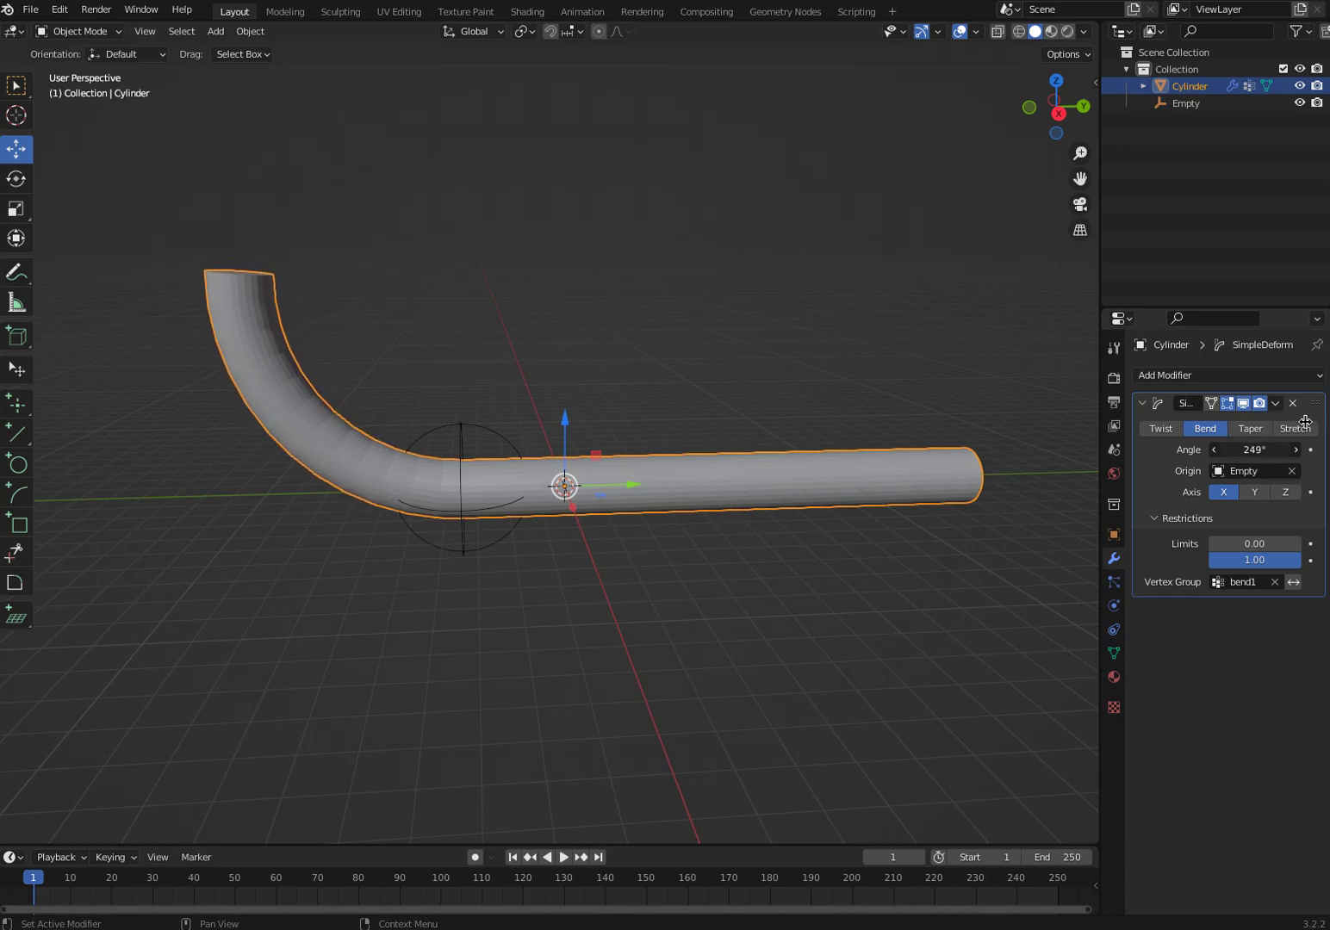
pyautogui.moveTo(1223, 548); pyautogui.dragTo(1254, 562)
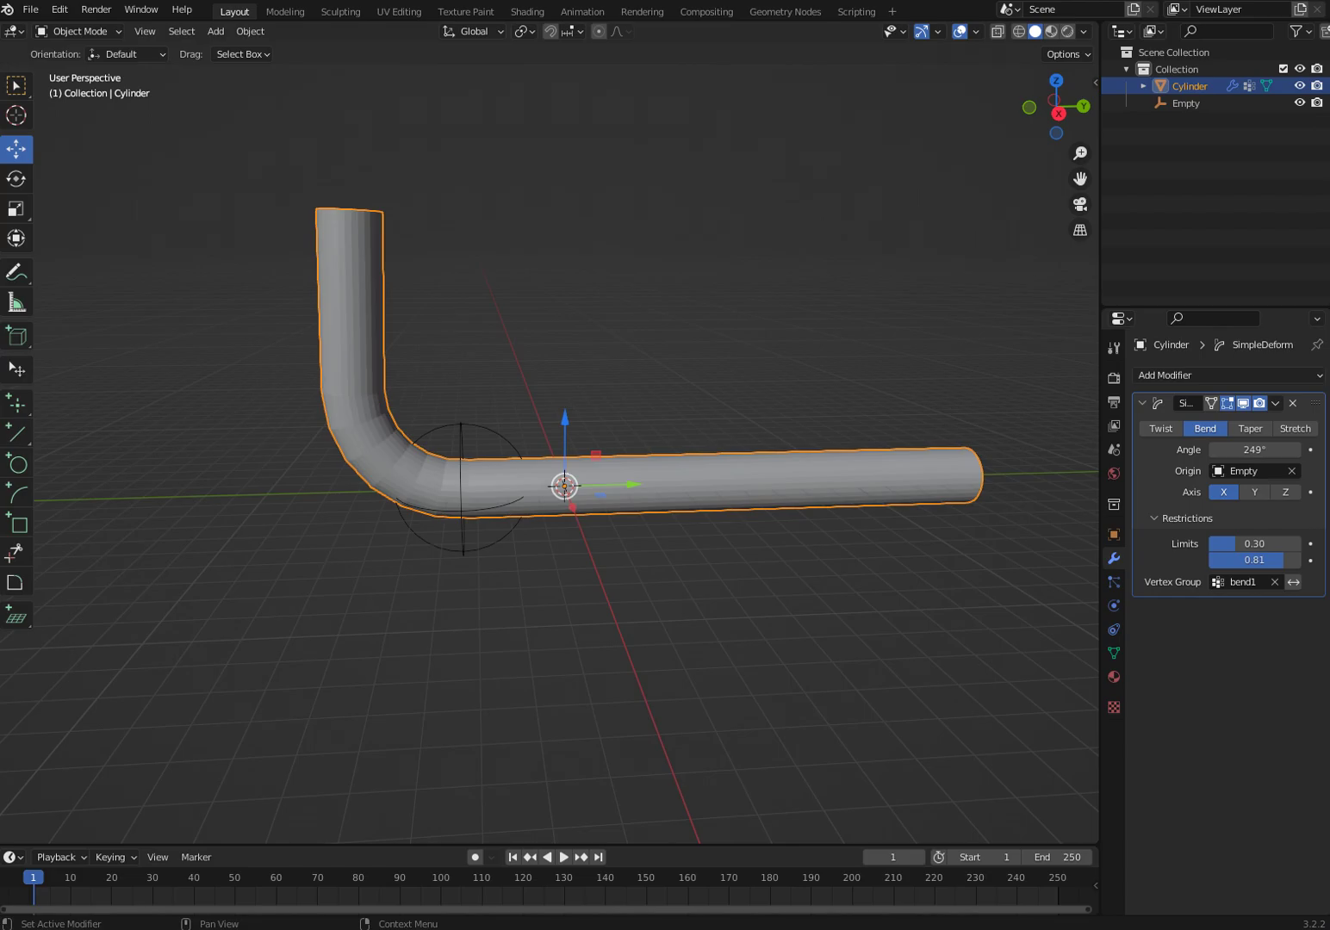
pyautogui.moveTo(390, 773); pyautogui.dragTo(370, 732, button='middle')
pyautogui.moveTo(1231, 548); pyautogui.dragTo(1241, 546)
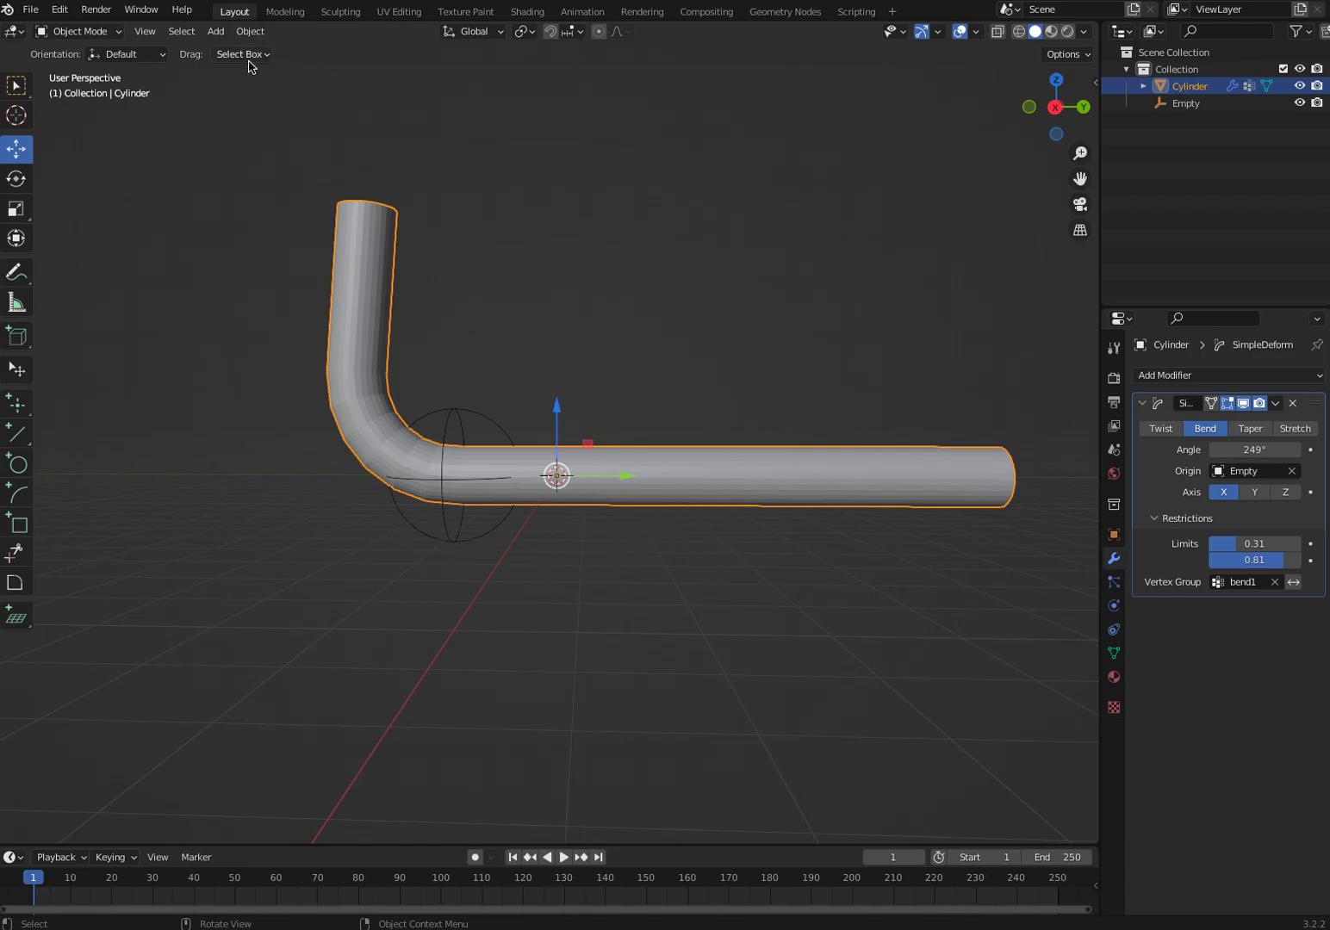
# Step: Duplicate the empty in place and move the copy along the Y axis to about 7.0 m
pyautogui.click(456, 420)
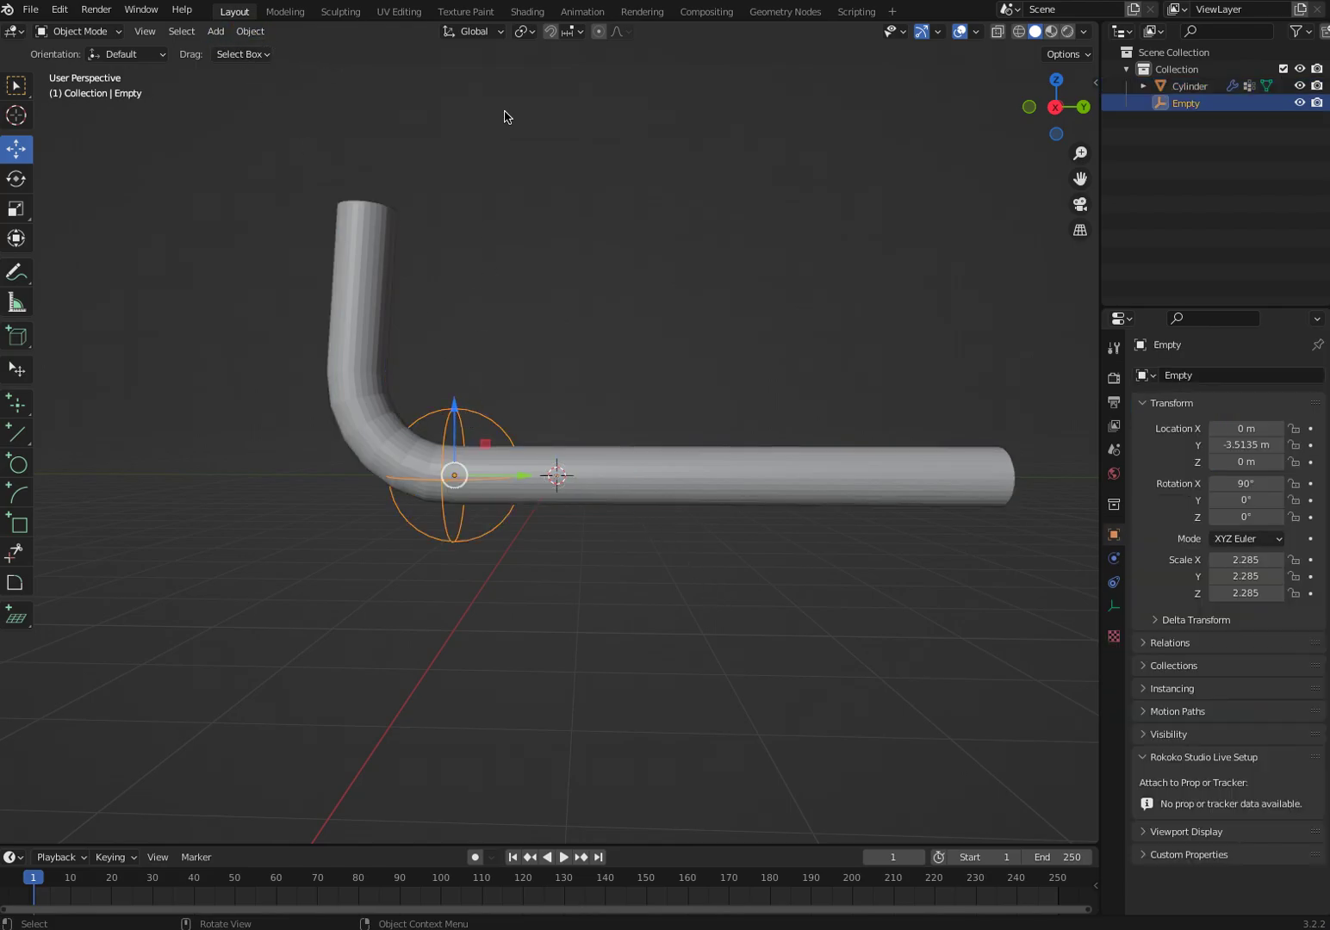
pyautogui.press('shift')
pyautogui.hotkey('shift', 'd')
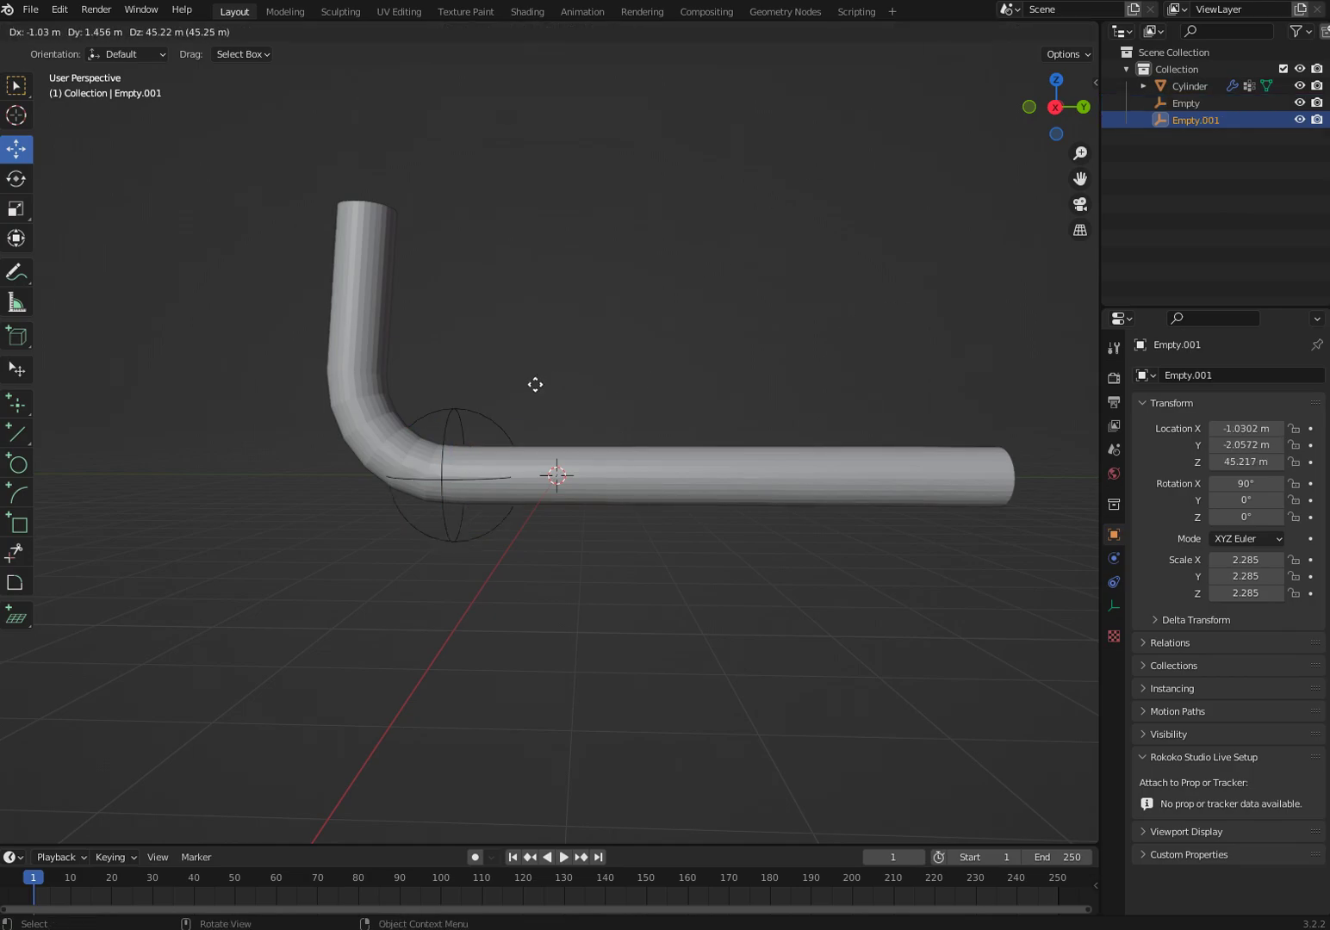
pyautogui.rightClick(444, 428)
pyautogui.moveTo(528, 475); pyautogui.dragTo(836, 500)
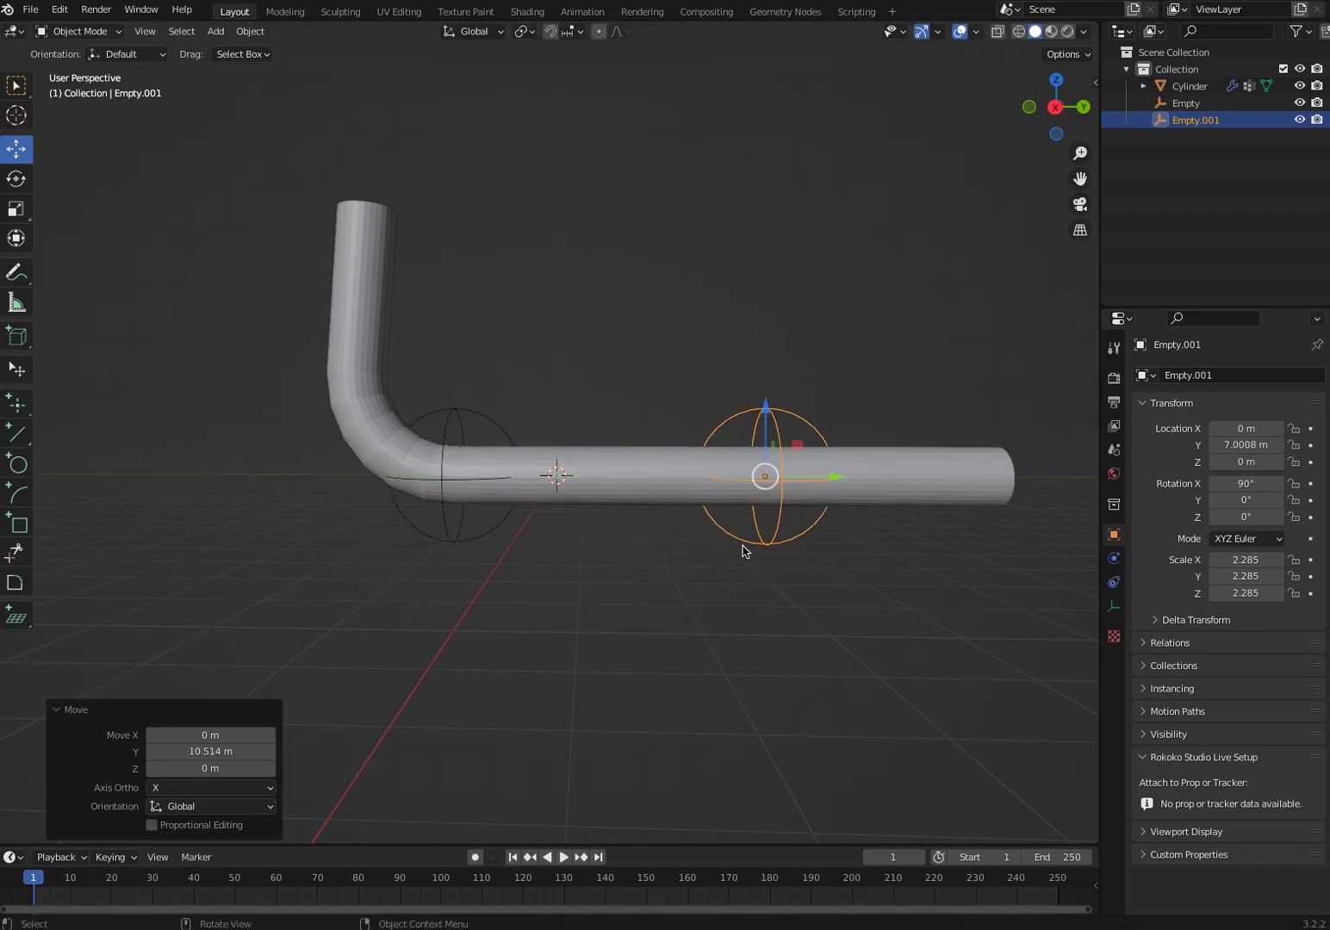
# Step: Collapse the cylinder's first modifier and add a second Simple Deform modifier in Bend mode
pyautogui.click(905, 499)
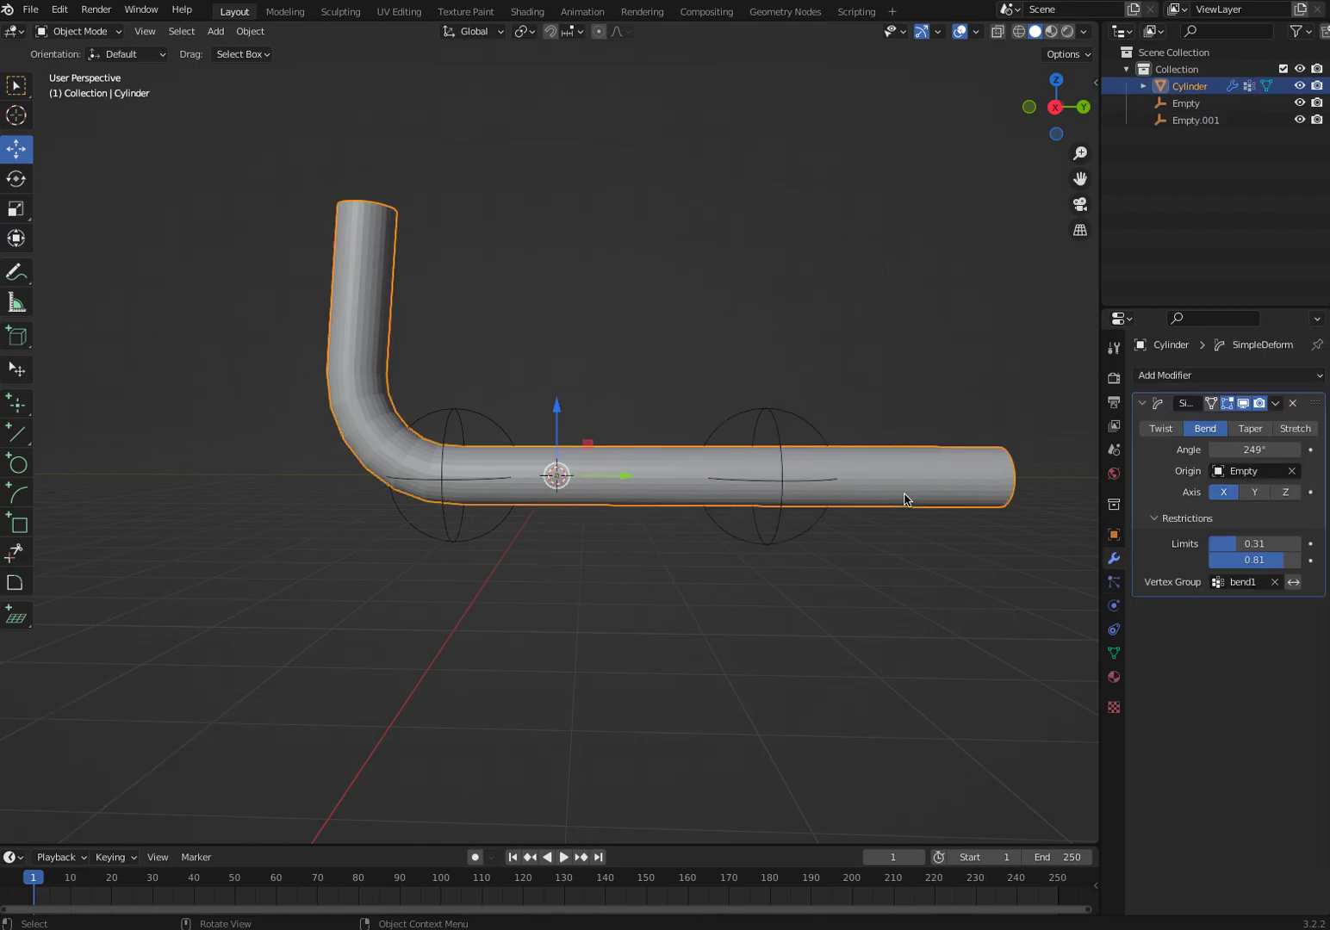
pyautogui.click(1143, 404)
pyautogui.click(1143, 404)
pyautogui.click(1142, 405)
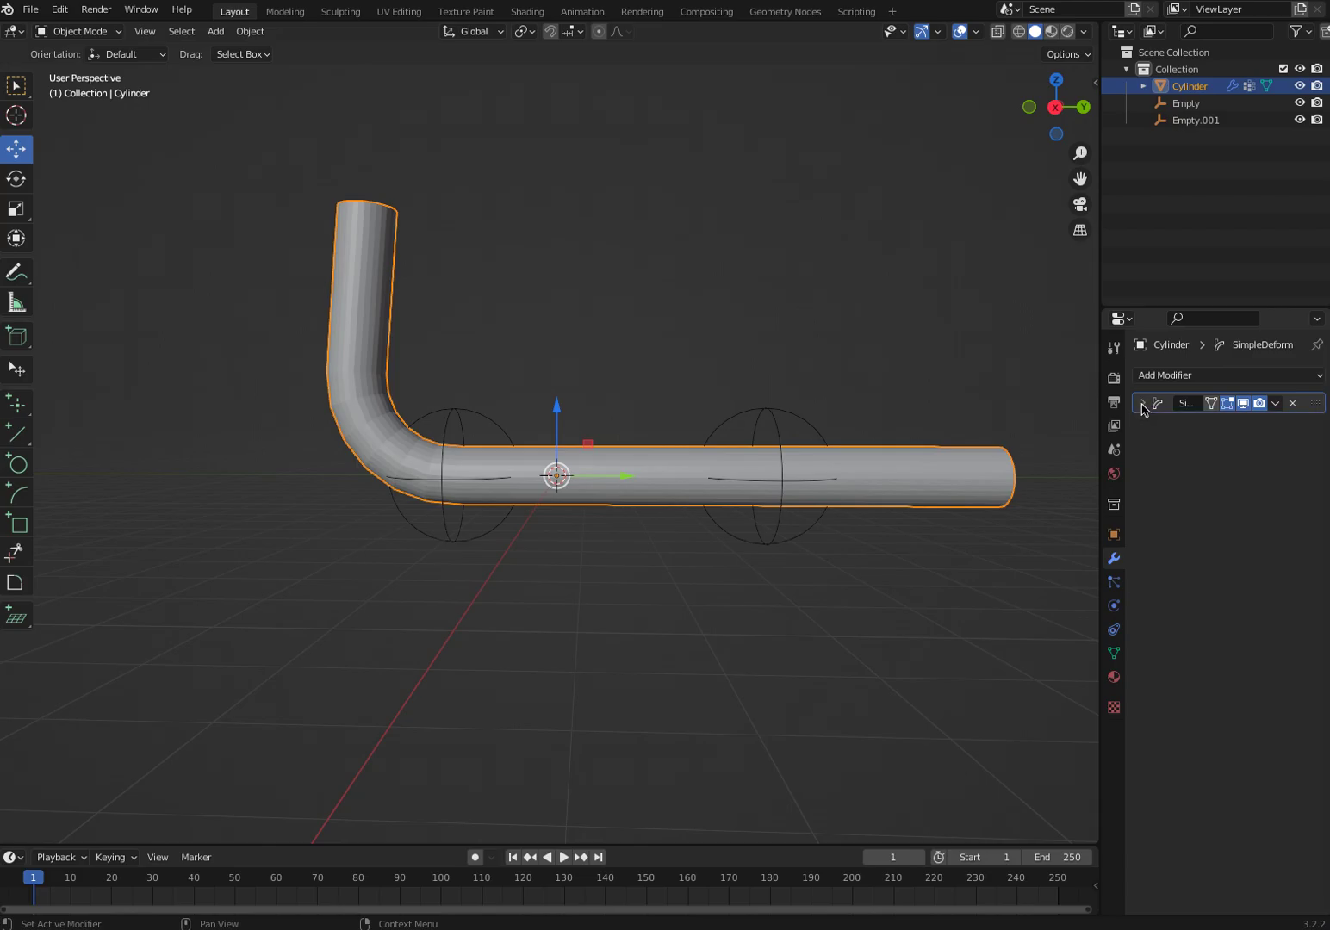
pyautogui.click(1316, 376)
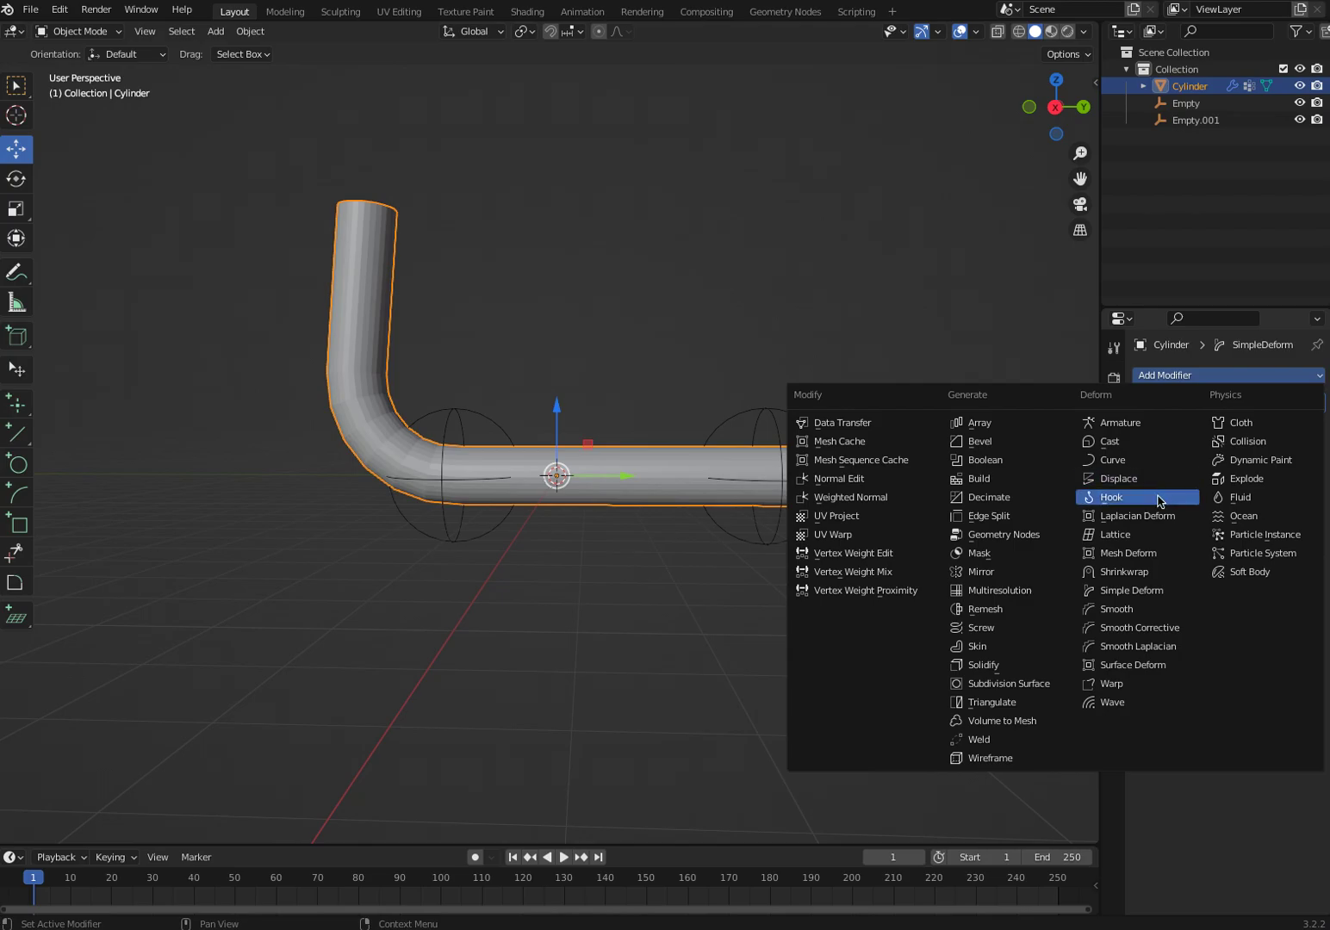
pyautogui.click(1137, 592)
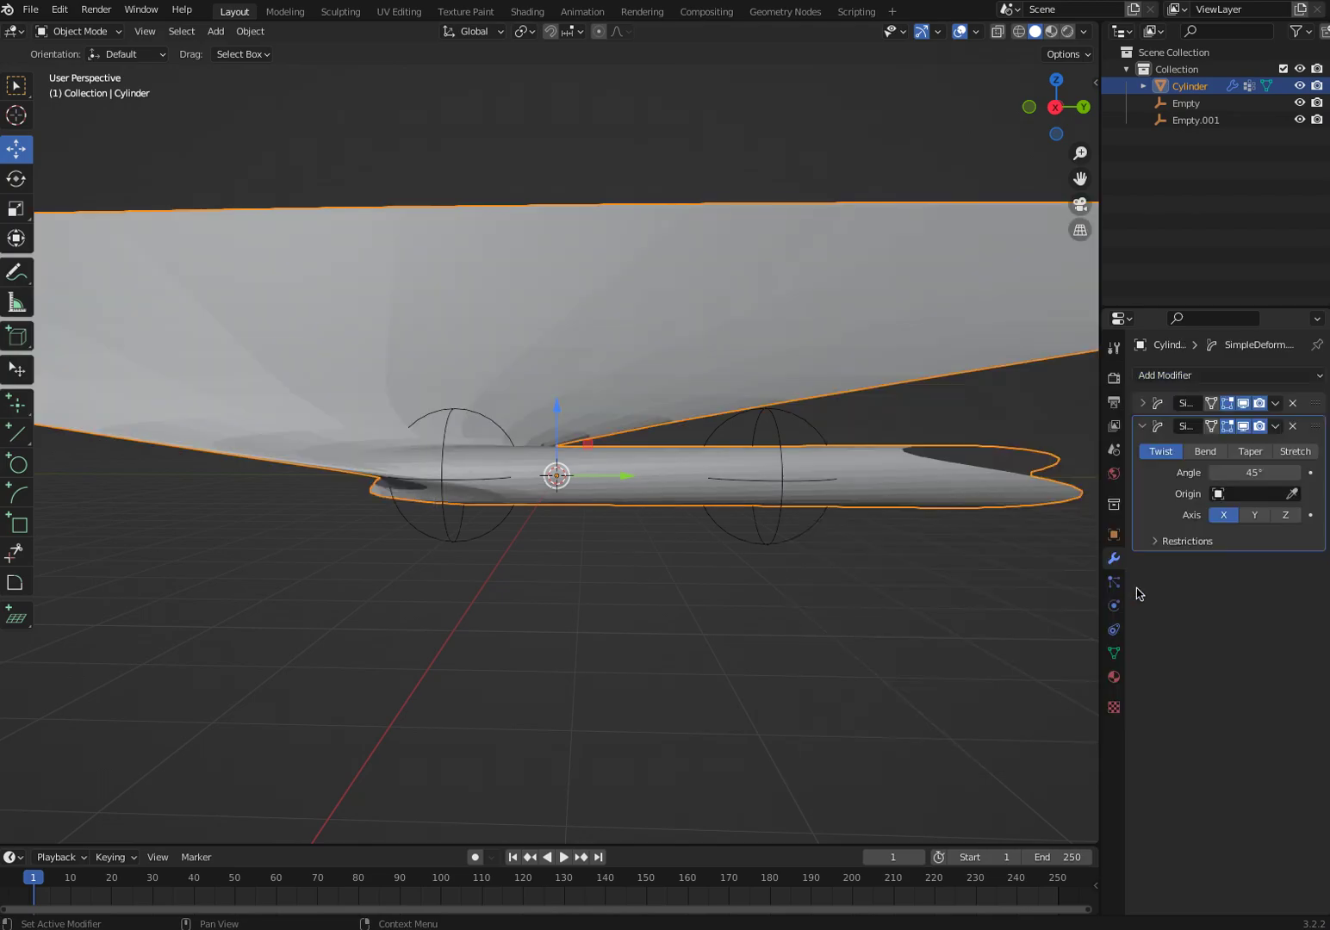
pyautogui.click(1203, 452)
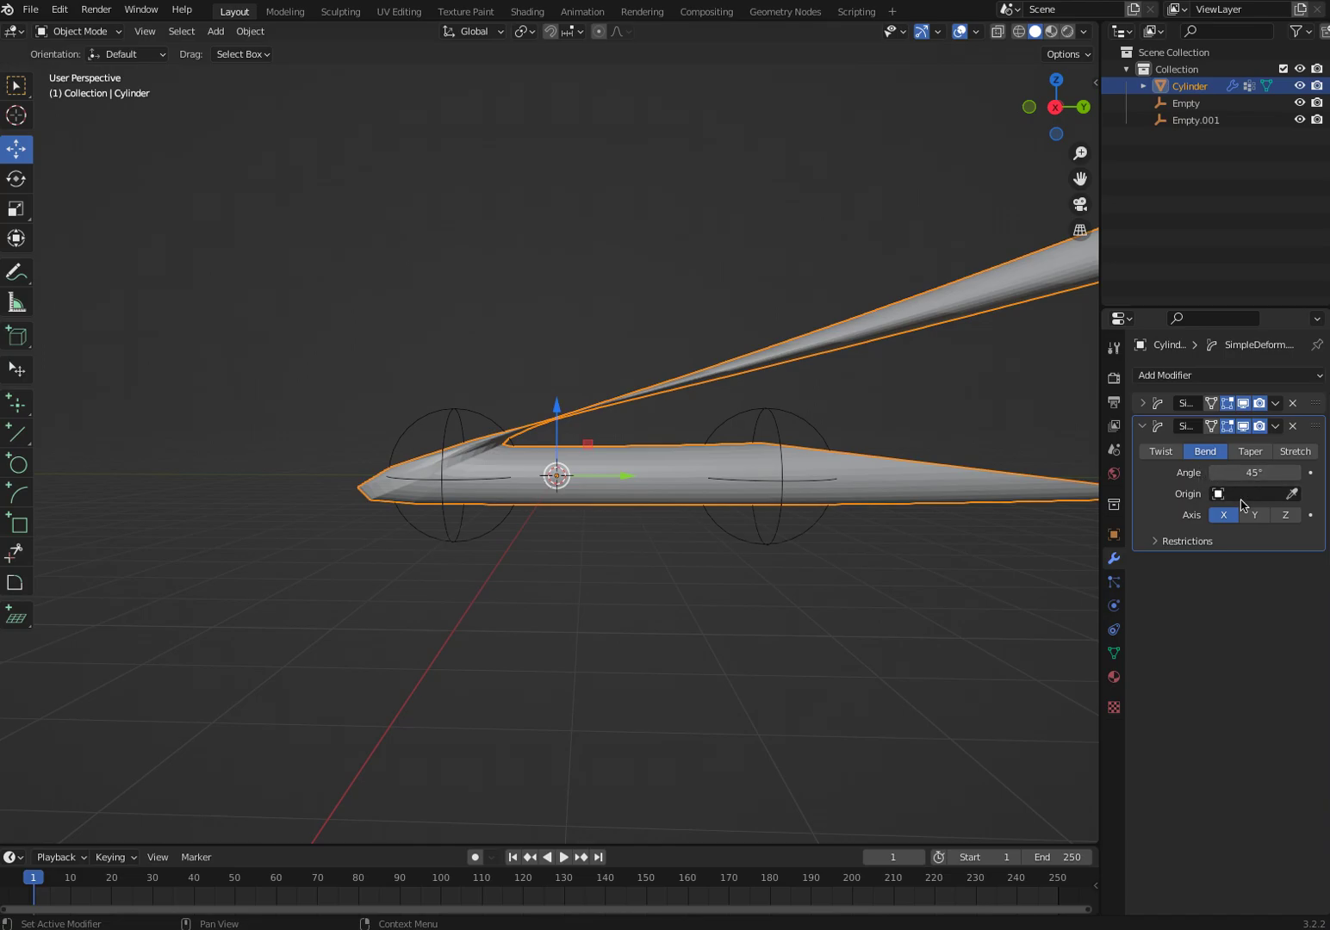
# Step: Restrict the second Bend modifier to the bend2 vertex group
pyautogui.click(1155, 541)
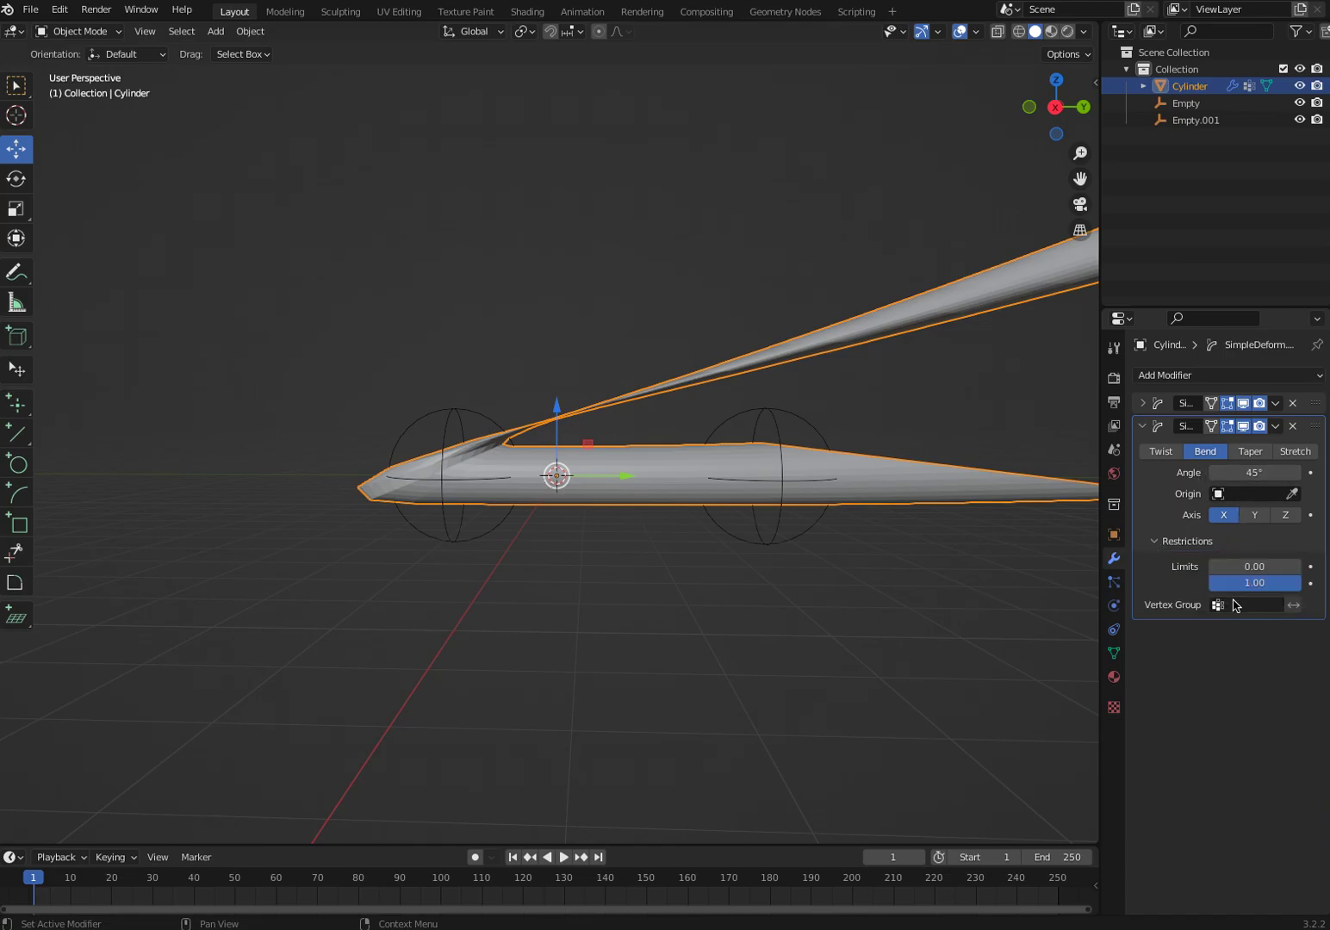
pyautogui.moveTo(828, 660); pyautogui.dragTo(872, 694, button='middle')
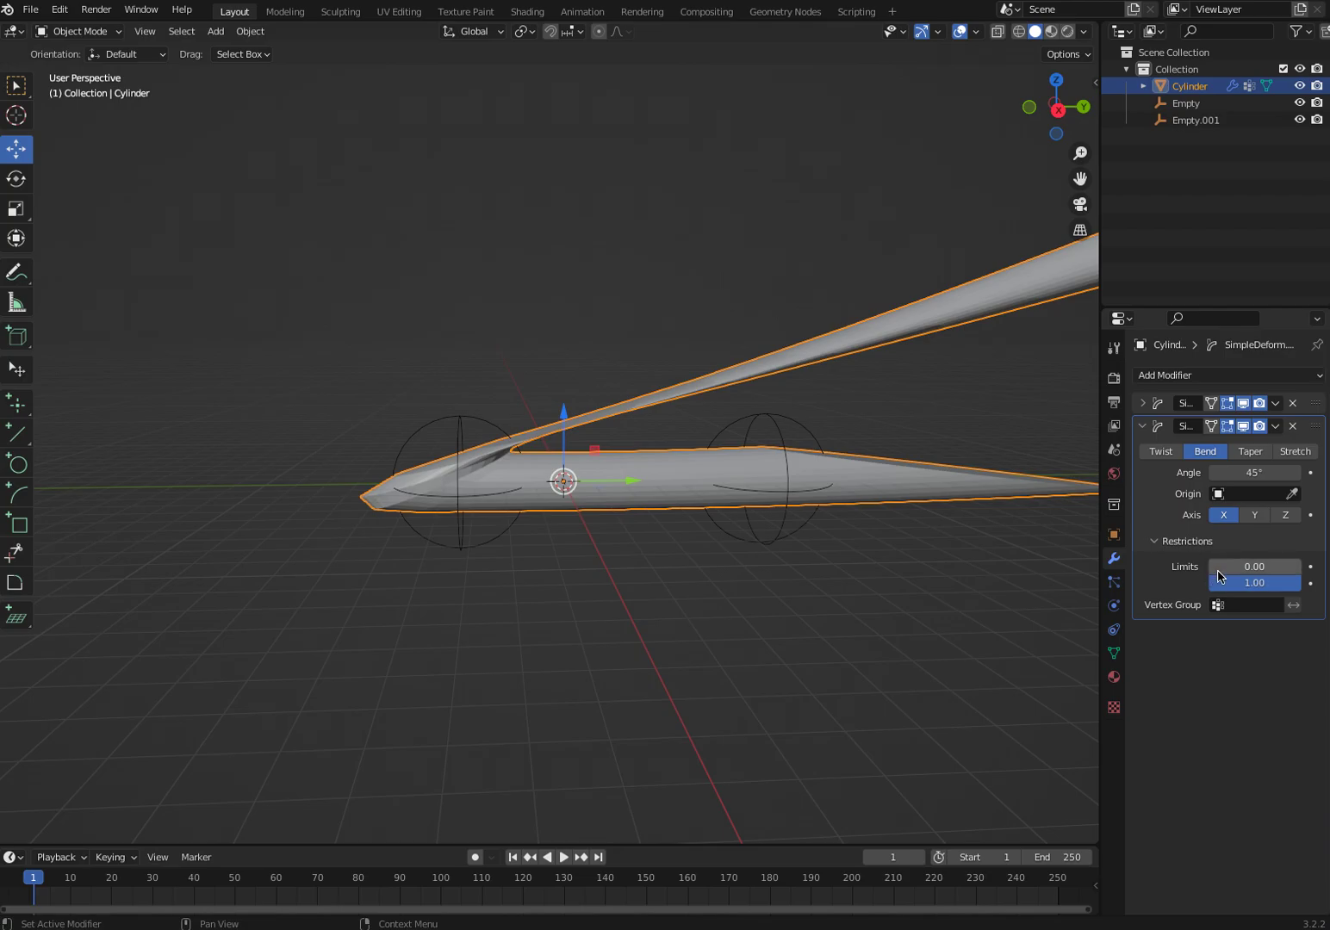
pyautogui.click(1217, 607)
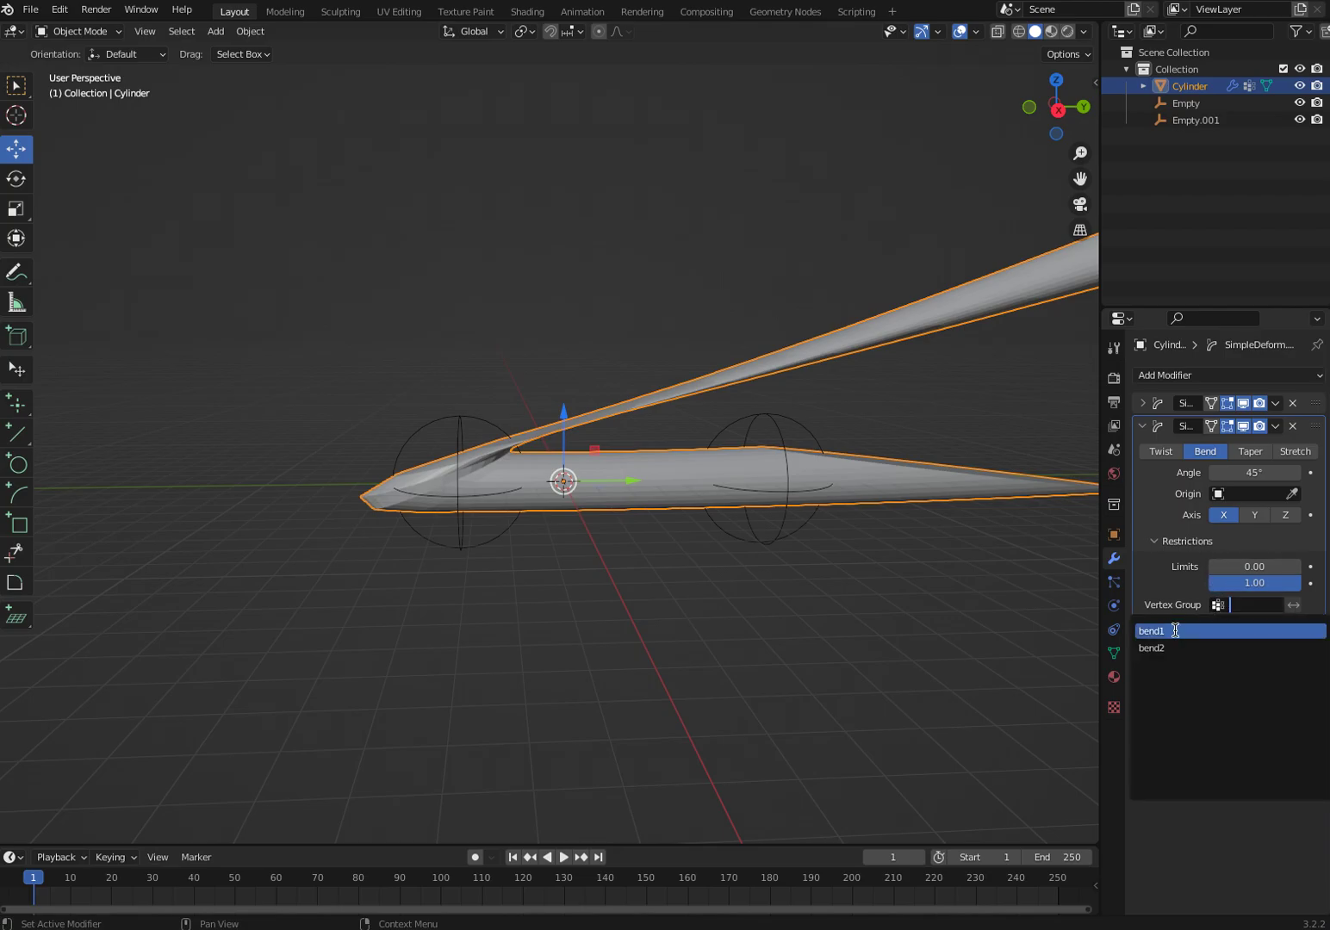
pyautogui.click(1160, 647)
pyautogui.moveTo(590, 585); pyautogui.dragTo(627, 575, button='middle')
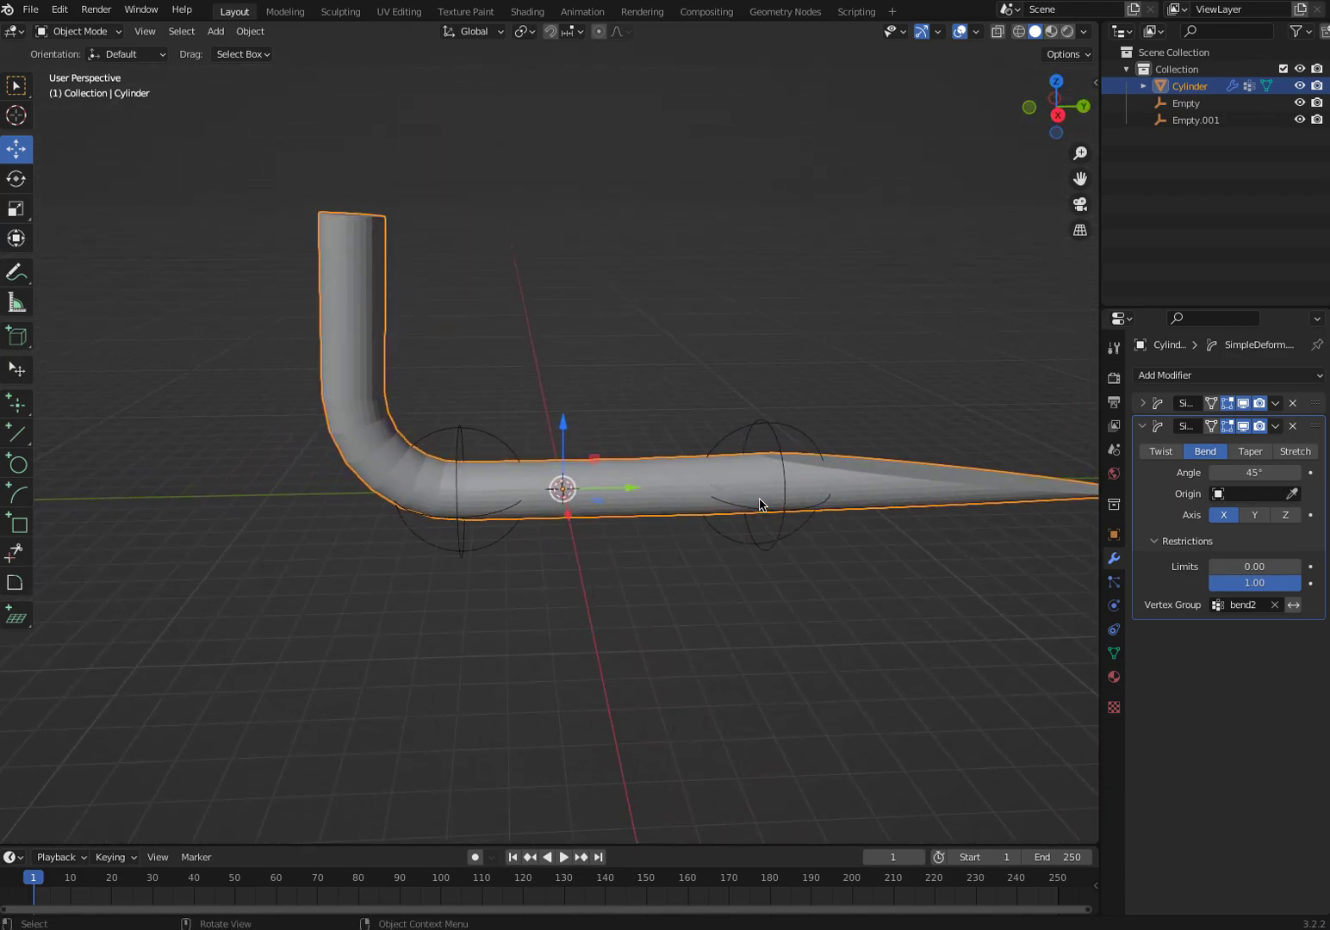
pyautogui.moveTo(759, 517); pyautogui.dragTo(651, 514, button='middle')
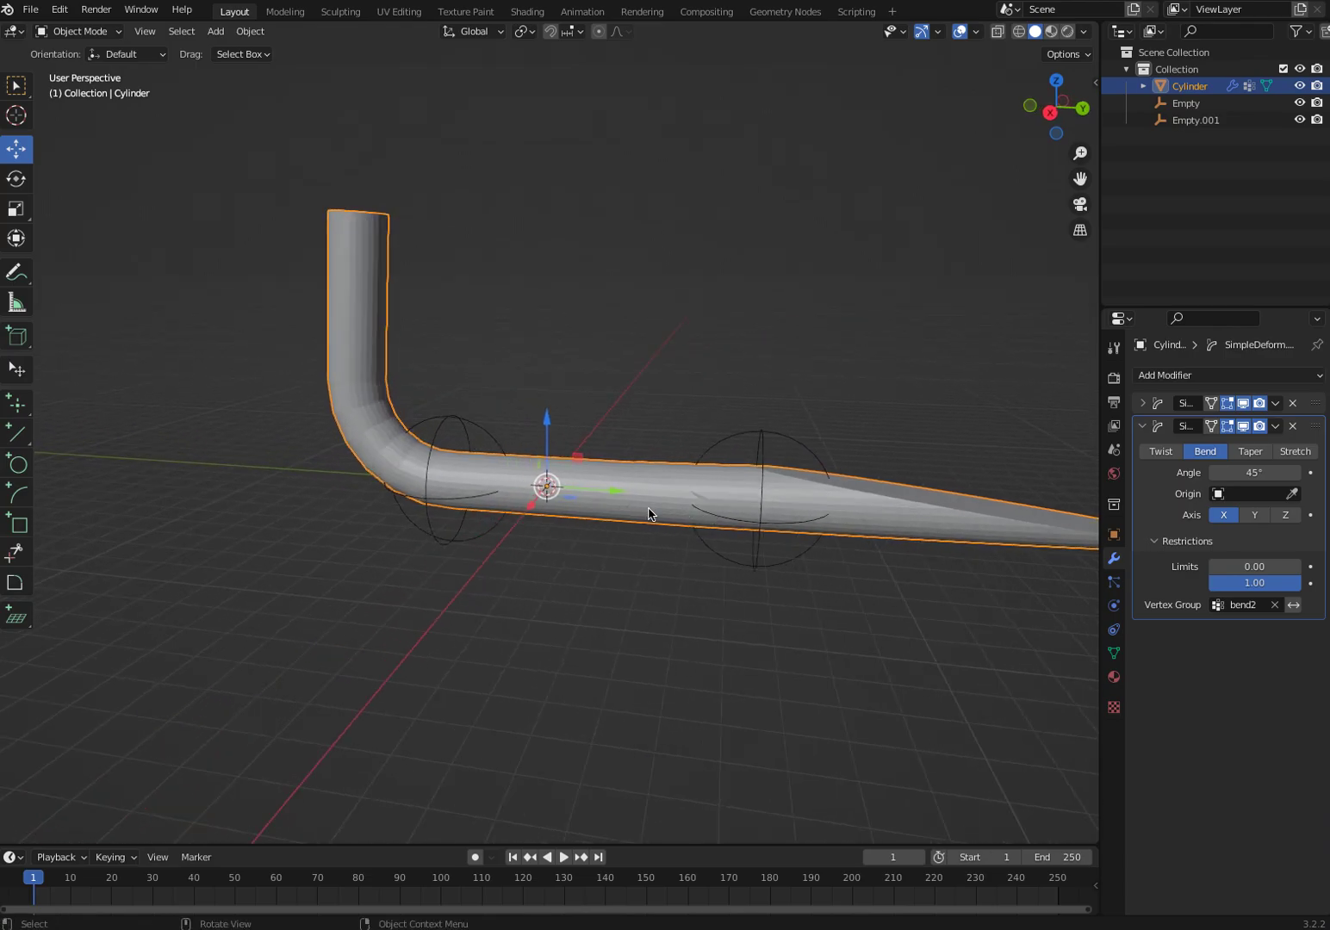
# Step: Move the duplicated empty back along the Y axis to about 4.84 m
pyautogui.click(738, 524)
pyautogui.moveTo(739, 524); pyautogui.dragTo(799, 533, button='middle')
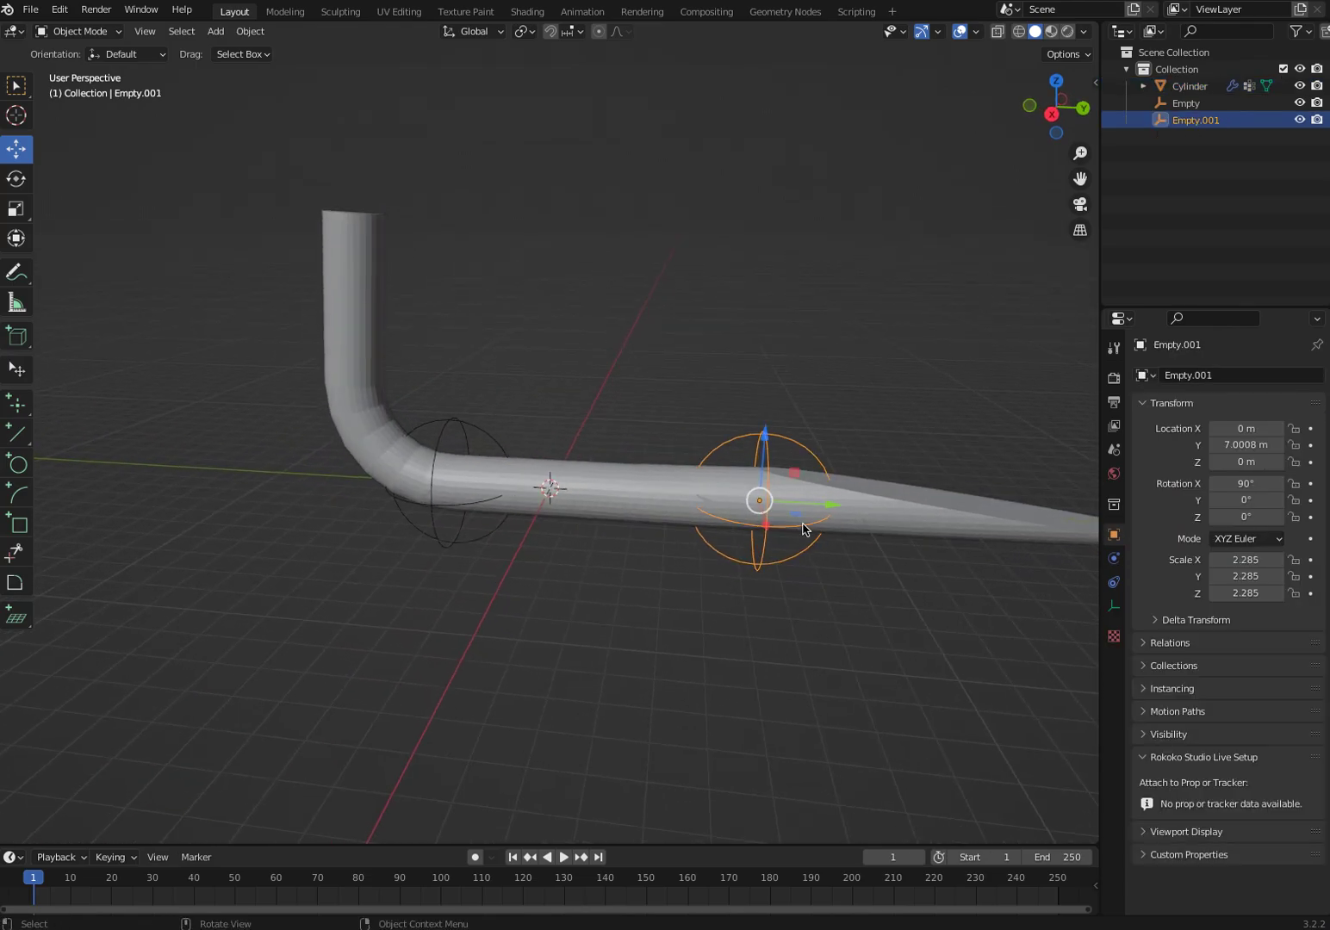
pyautogui.moveTo(827, 506); pyautogui.dragTo(738, 502)
pyautogui.moveTo(749, 534); pyautogui.dragTo(793, 577, button='middle')
pyautogui.moveTo(696, 592); pyautogui.dragTo(1032, 587, button='middle')
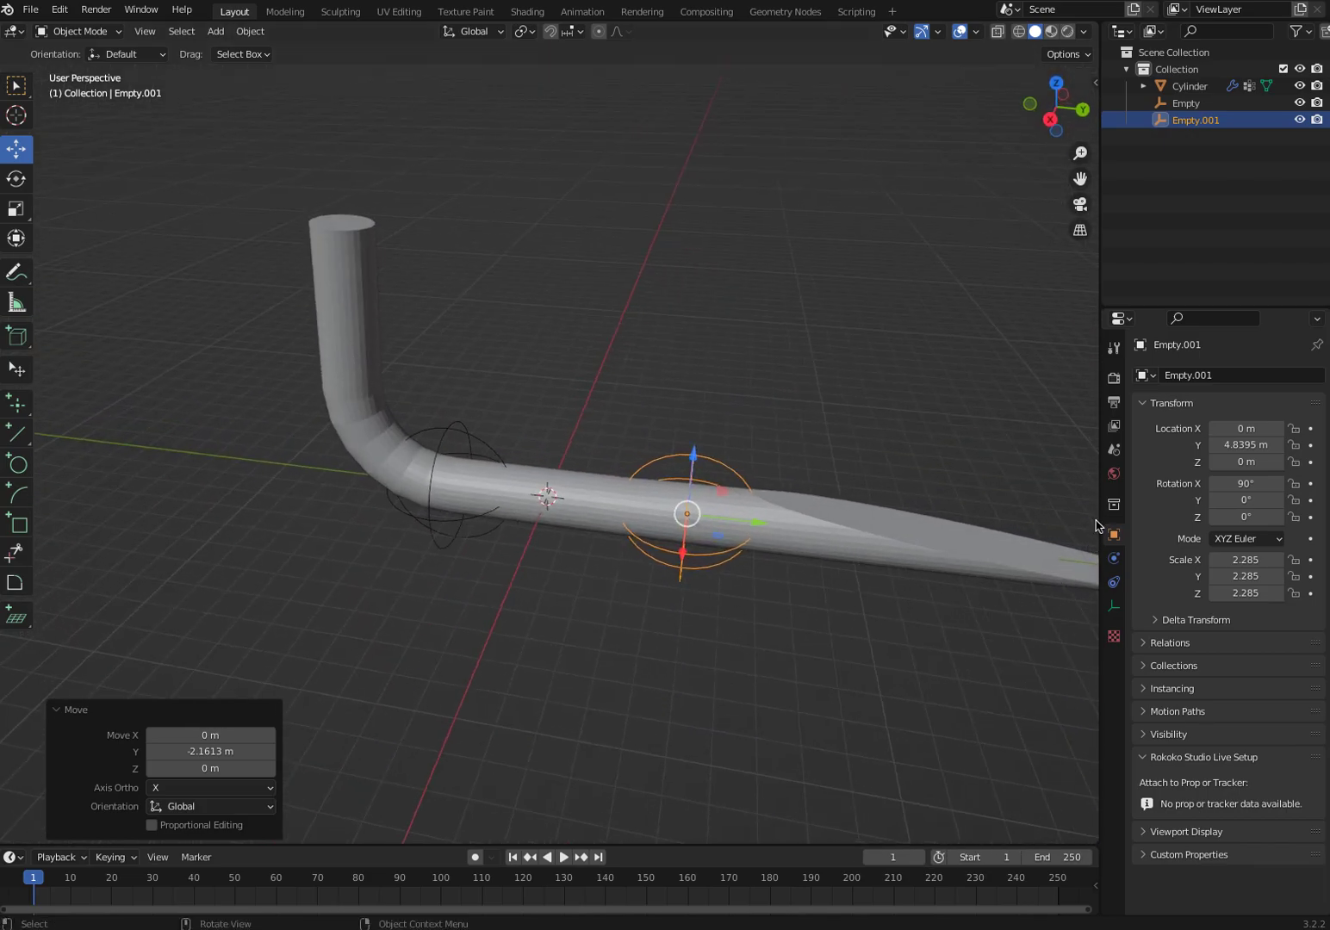
# Step: Reselect the cylinder and assign Empty.001 as the second Bend modifier's origin
pyautogui.click(925, 630)
pyautogui.click(848, 553)
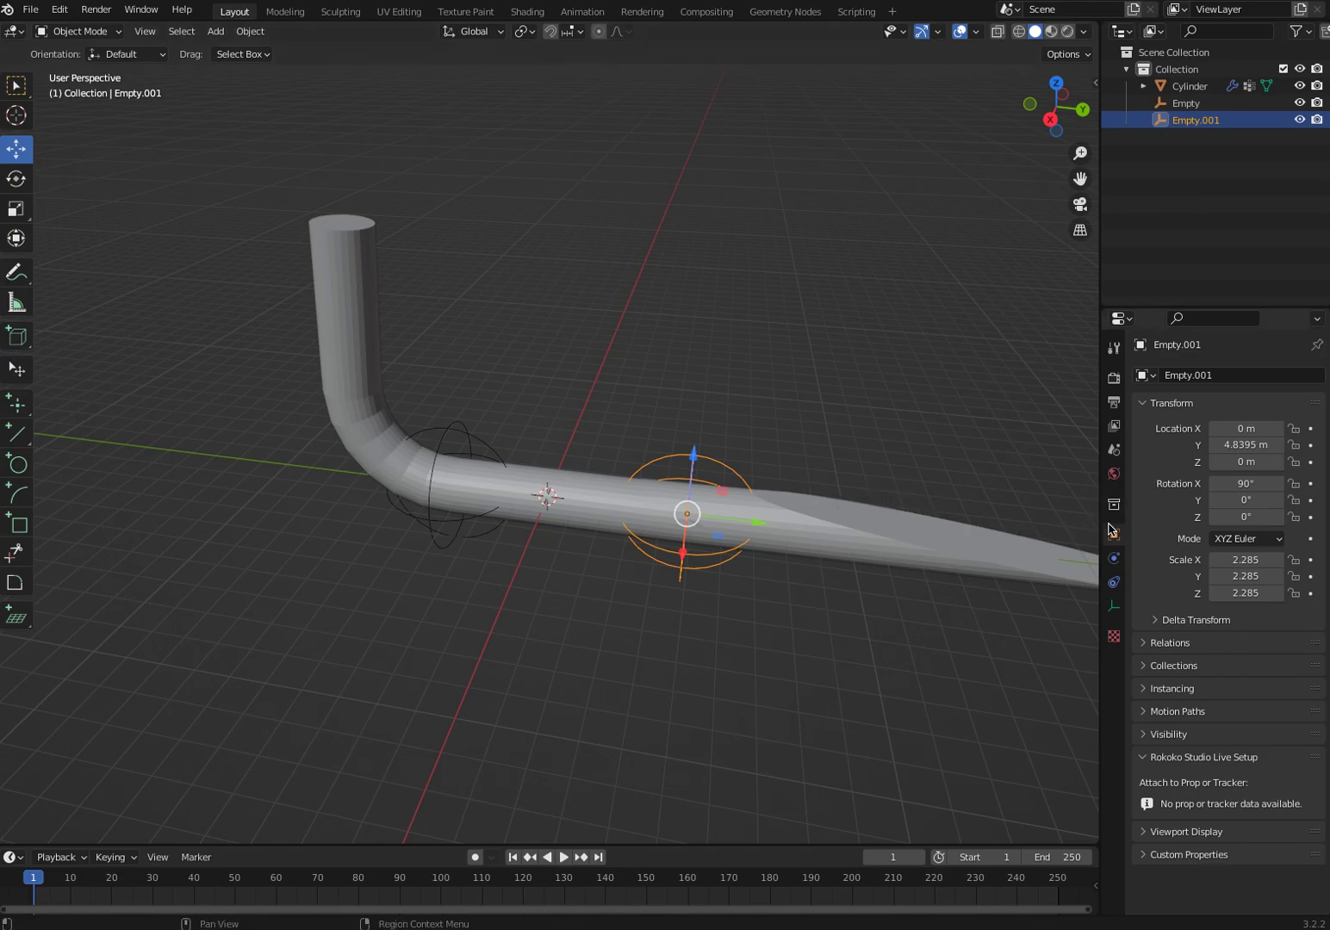
pyautogui.click(679, 652)
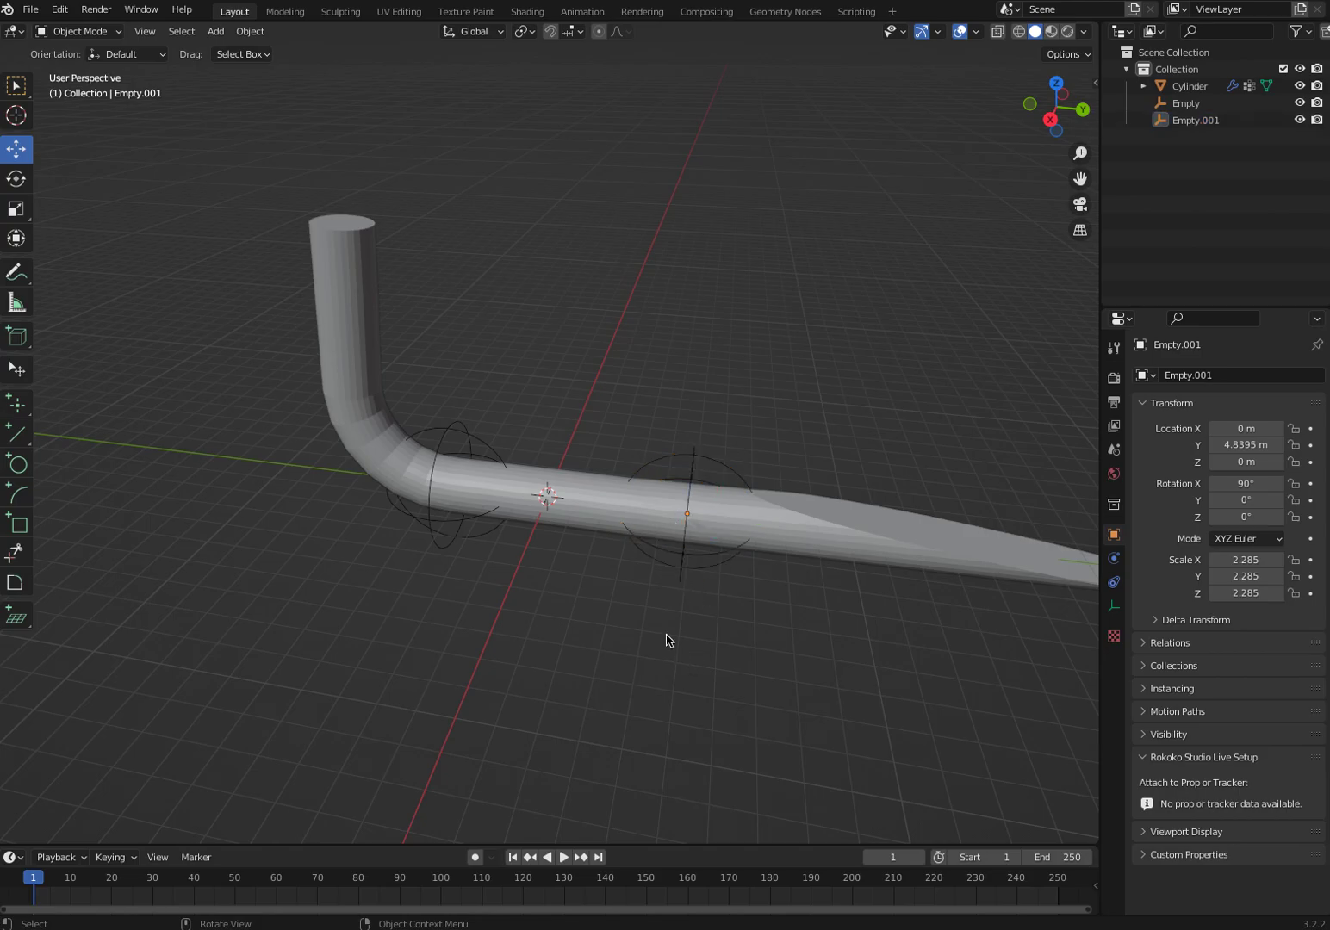
pyautogui.click(581, 517)
pyautogui.click(1291, 493)
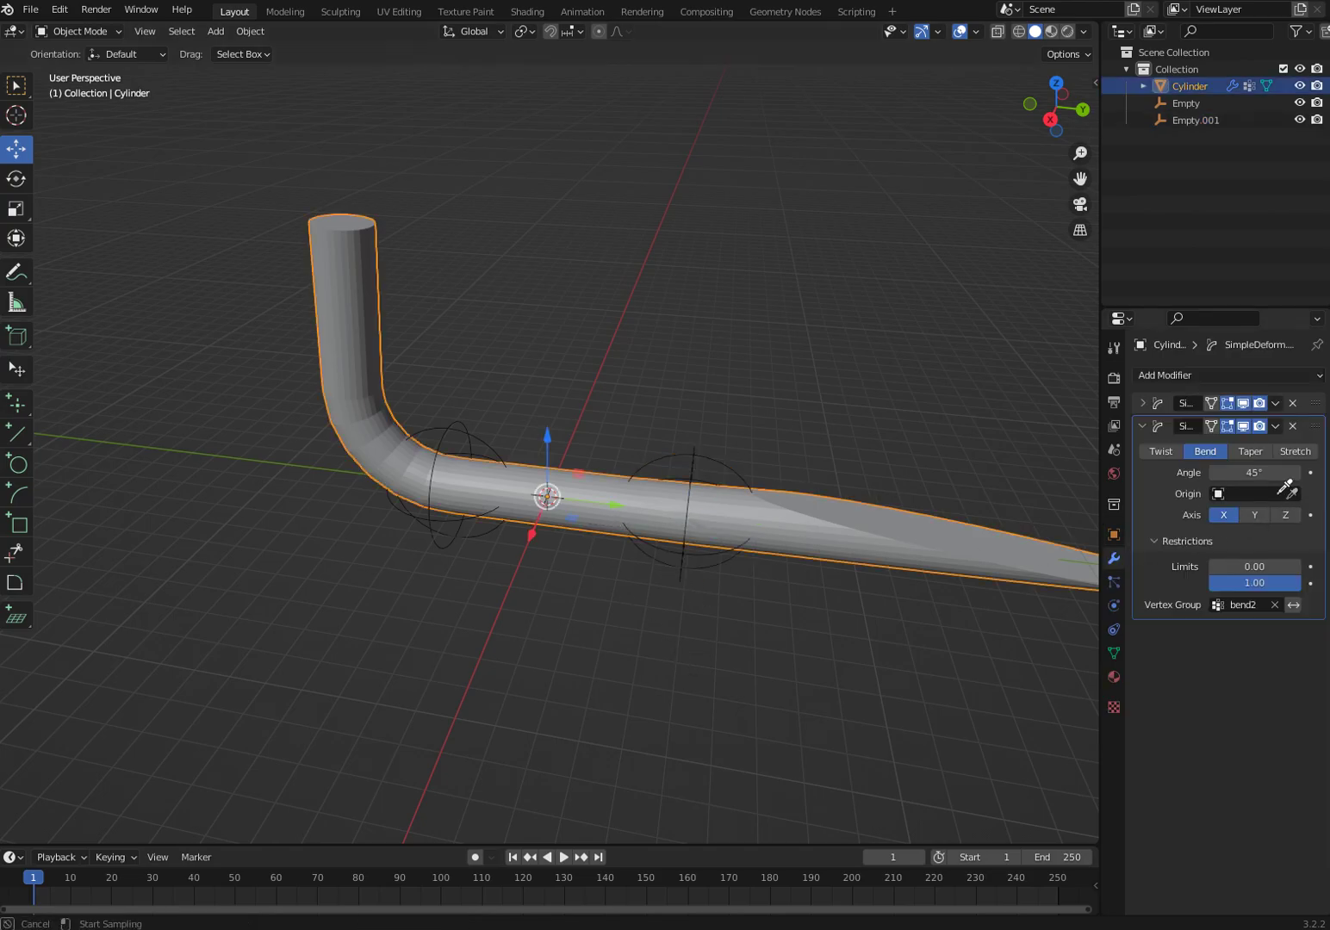
pyautogui.click(702, 452)
pyautogui.moveTo(770, 590)
pyautogui.mouseDown(button='middle')
pyautogui.moveTo(666, 559)
pyautogui.moveTo(755, 564)
pyautogui.mouseUp(button='middle')
pyautogui.moveTo(747, 621); pyautogui.dragTo(785, 620, button='middle')
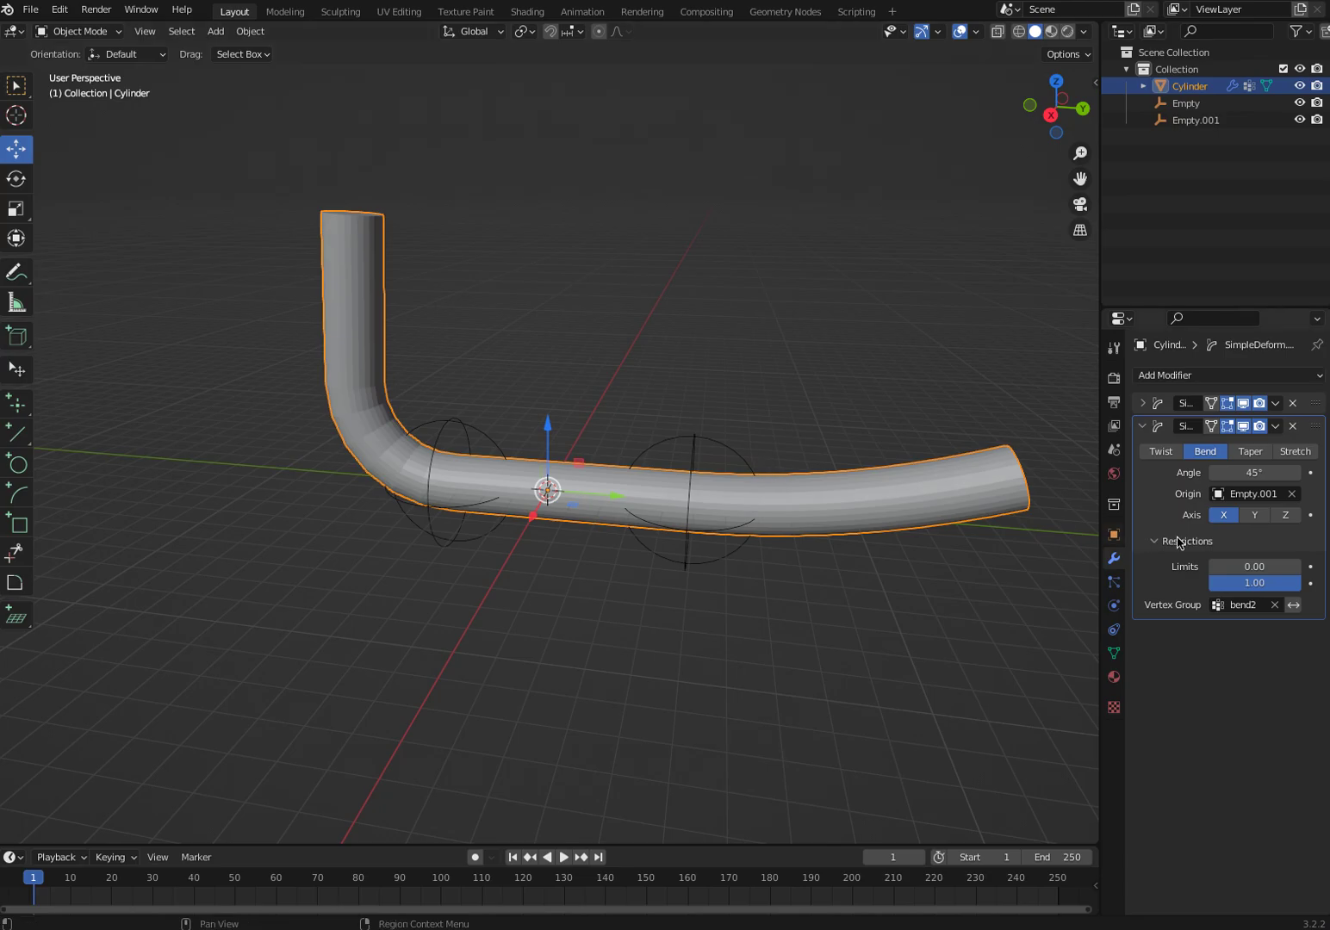
# Step: Set the second Bend modifier's angle to about -243° and its limits to about 0.18 and 0.86
pyautogui.moveTo(1254, 472); pyautogui.dragTo(56, 524)
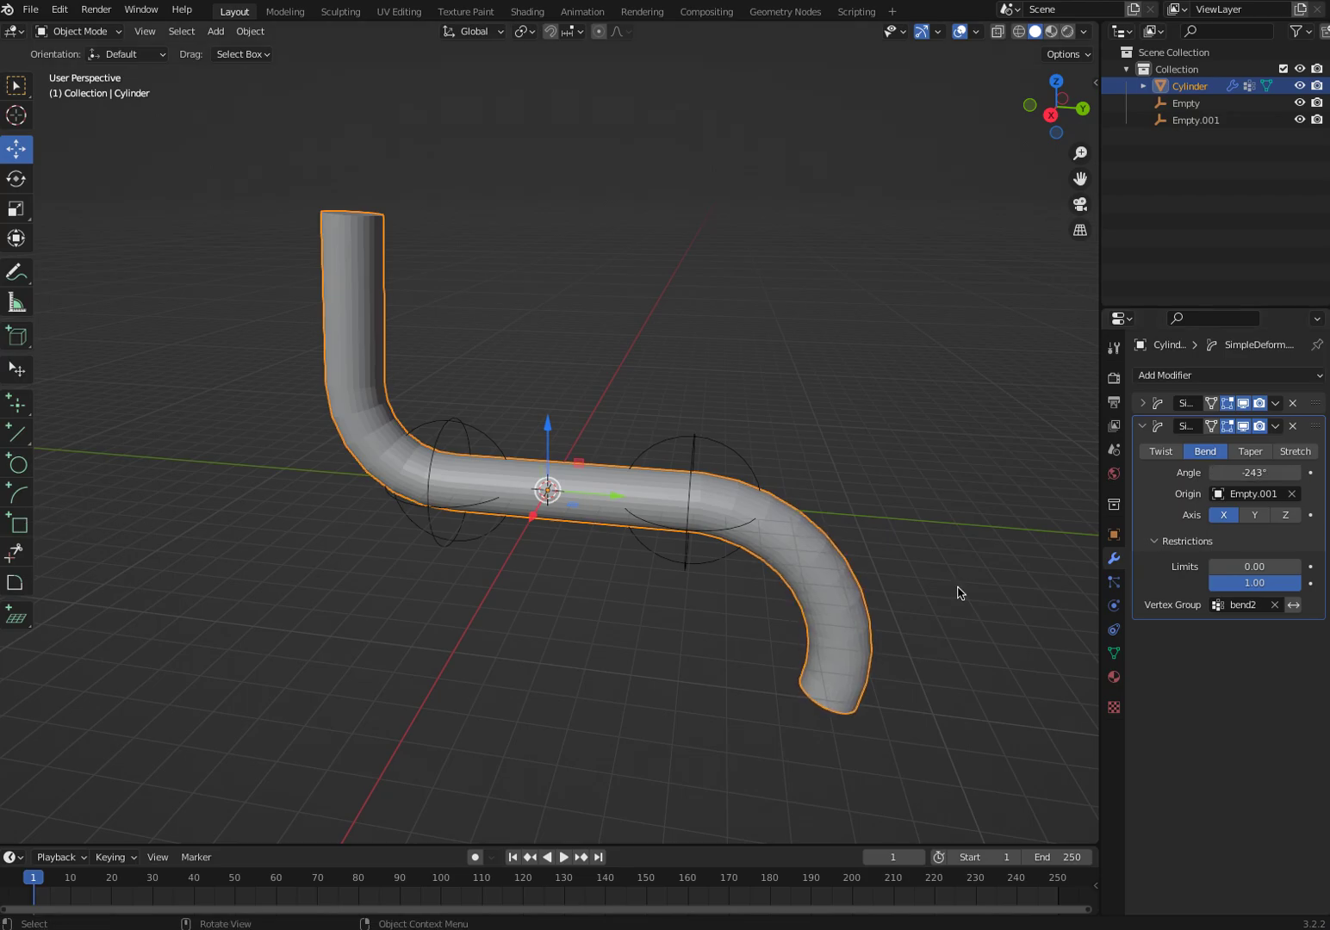
pyautogui.moveTo(1221, 569); pyautogui.dragTo(1256, 592)
pyautogui.moveTo(999, 589); pyautogui.dragTo(956, 551, button='middle')
pyautogui.moveTo(1264, 589); pyautogui.dragTo(1259, 592)
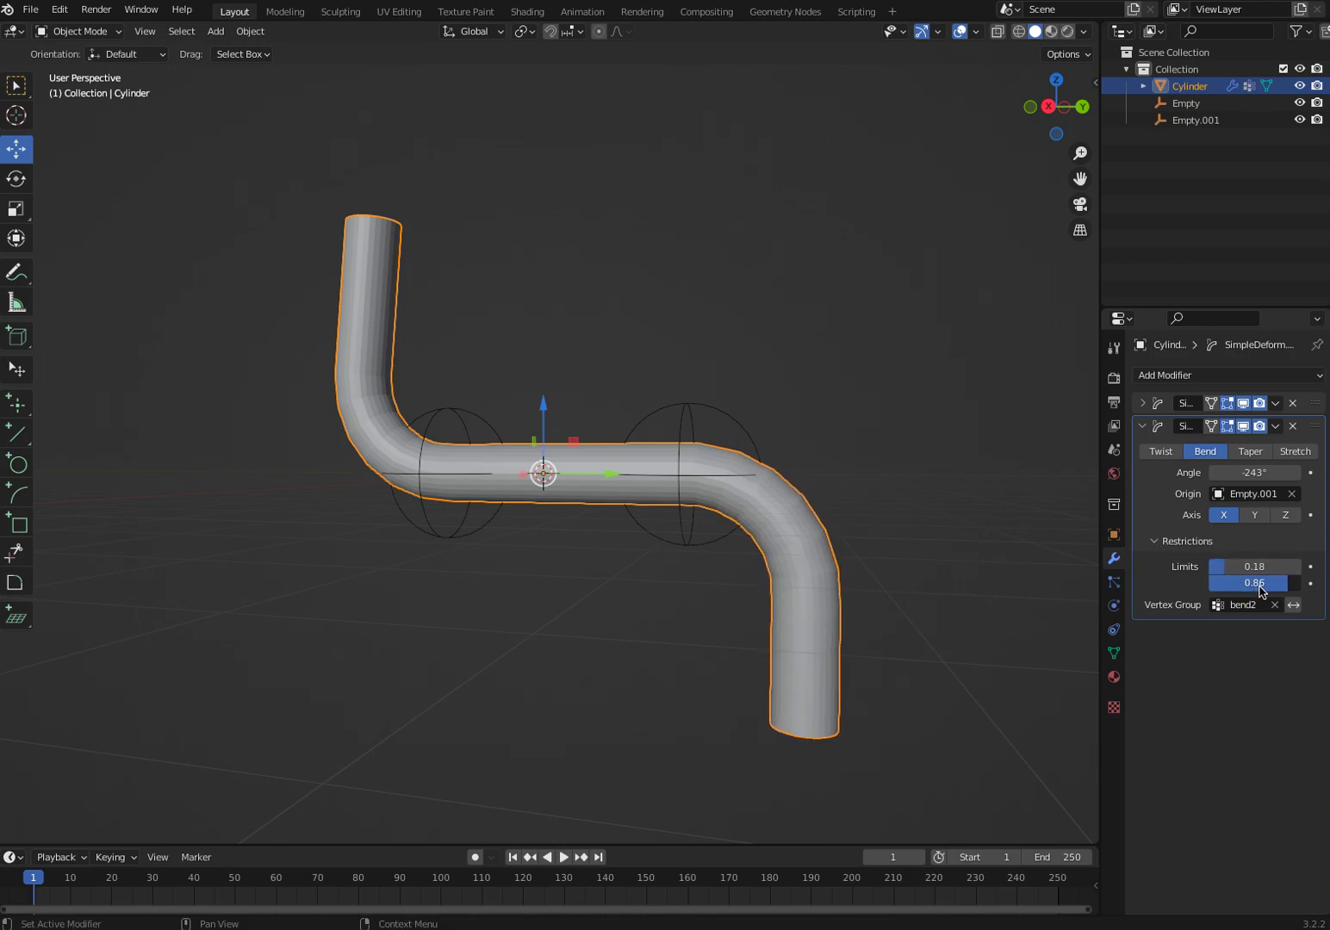
# Step: Try the Y and Z axes for the second Bend modifier
pyautogui.moveTo(781, 657); pyautogui.dragTo(530, 644, button='middle')
pyautogui.click(1253, 516)
pyautogui.click(1286, 517)
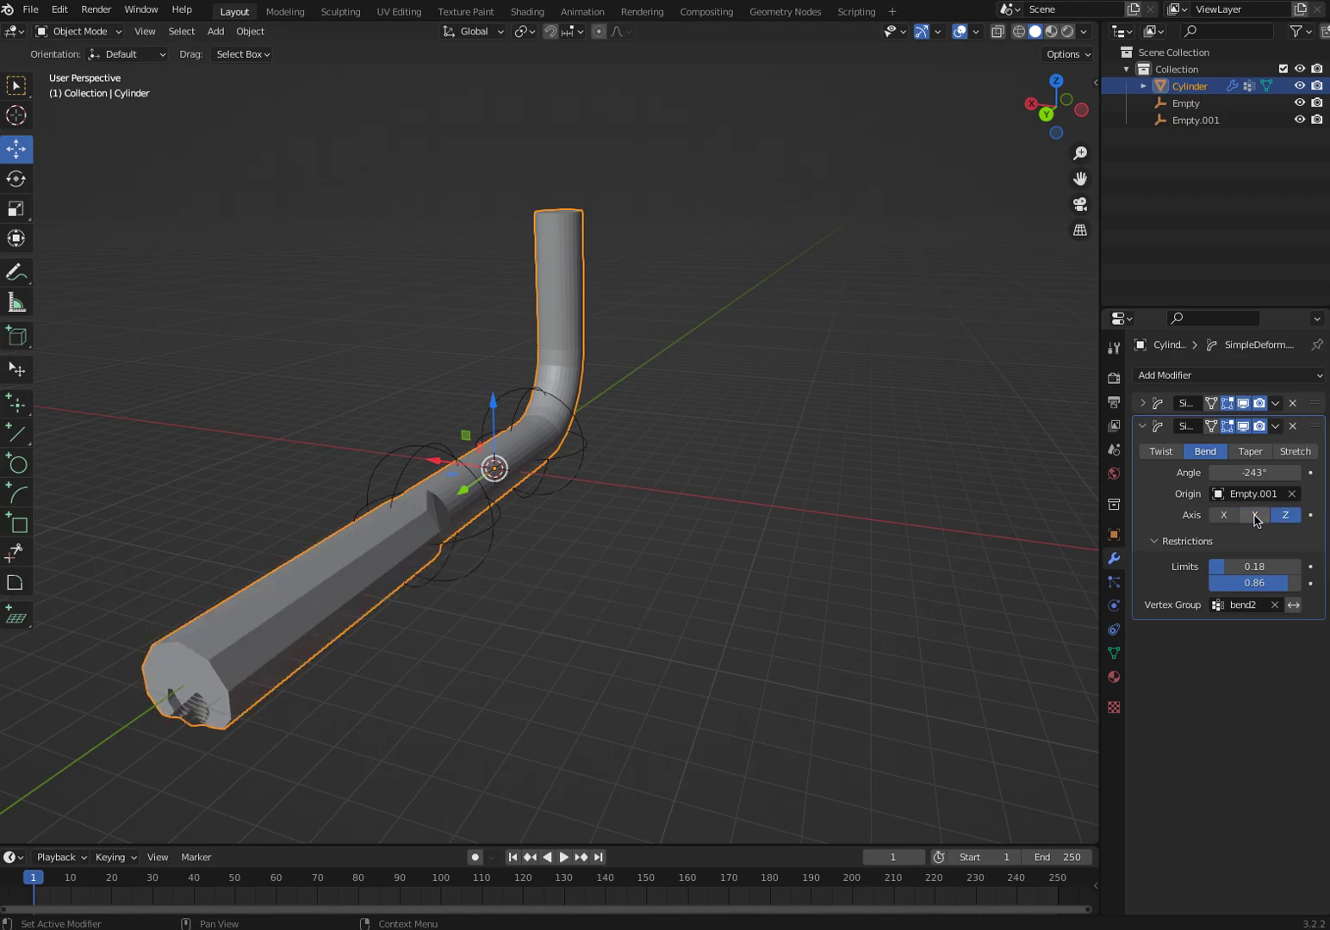
# Step: Move the second empty along the Y axis to about 5.49 m
pyautogui.moveTo(810, 620); pyautogui.dragTo(713, 567, button='middle')
pyautogui.click(678, 494)
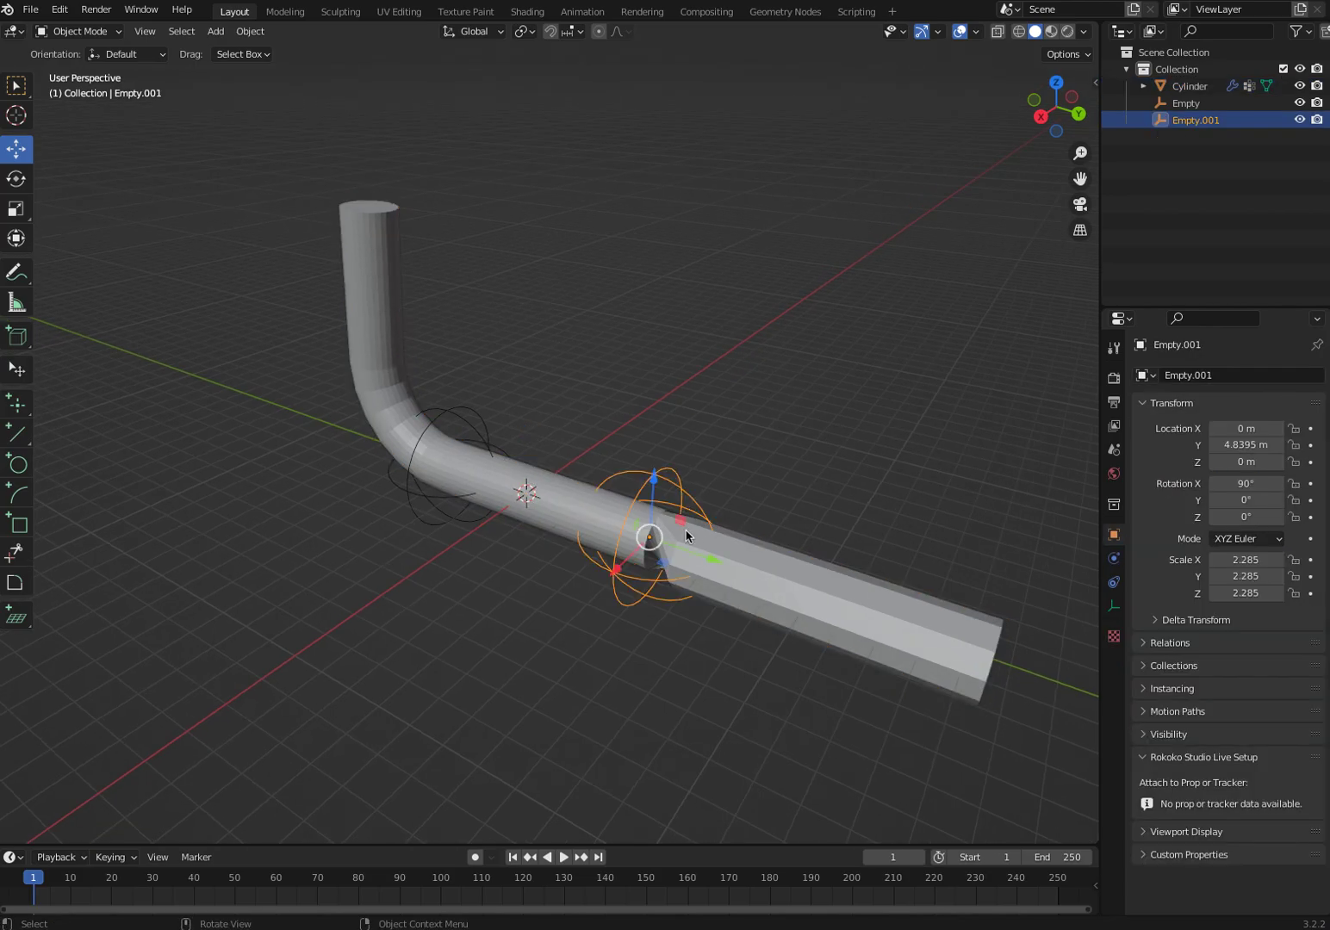
pyautogui.moveTo(712, 564); pyautogui.dragTo(742, 569)
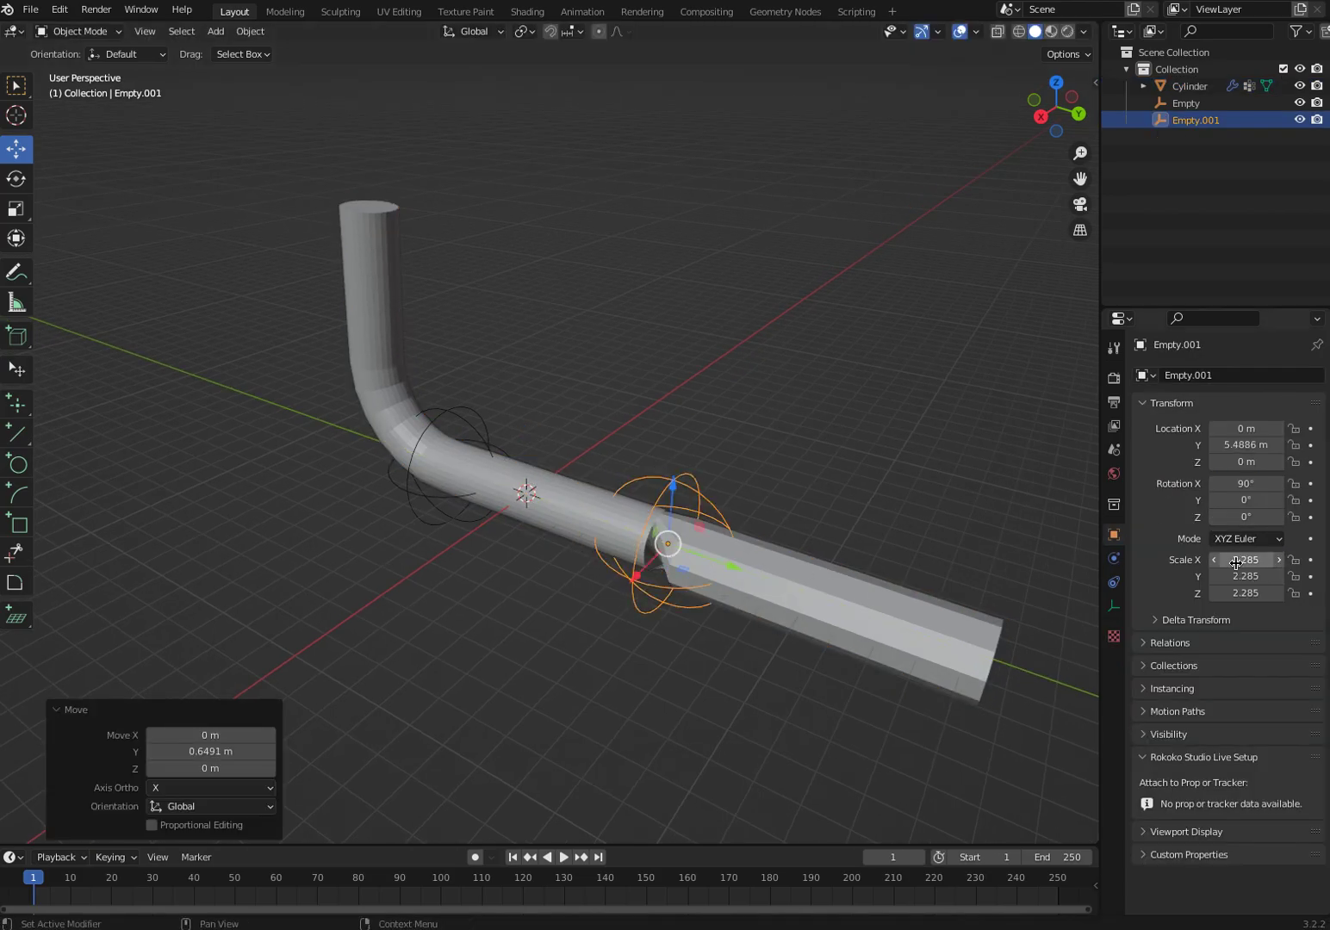
# Step: Reselect the cylinder and set the second Bend modifier's axis to Y
pyautogui.click(800, 604)
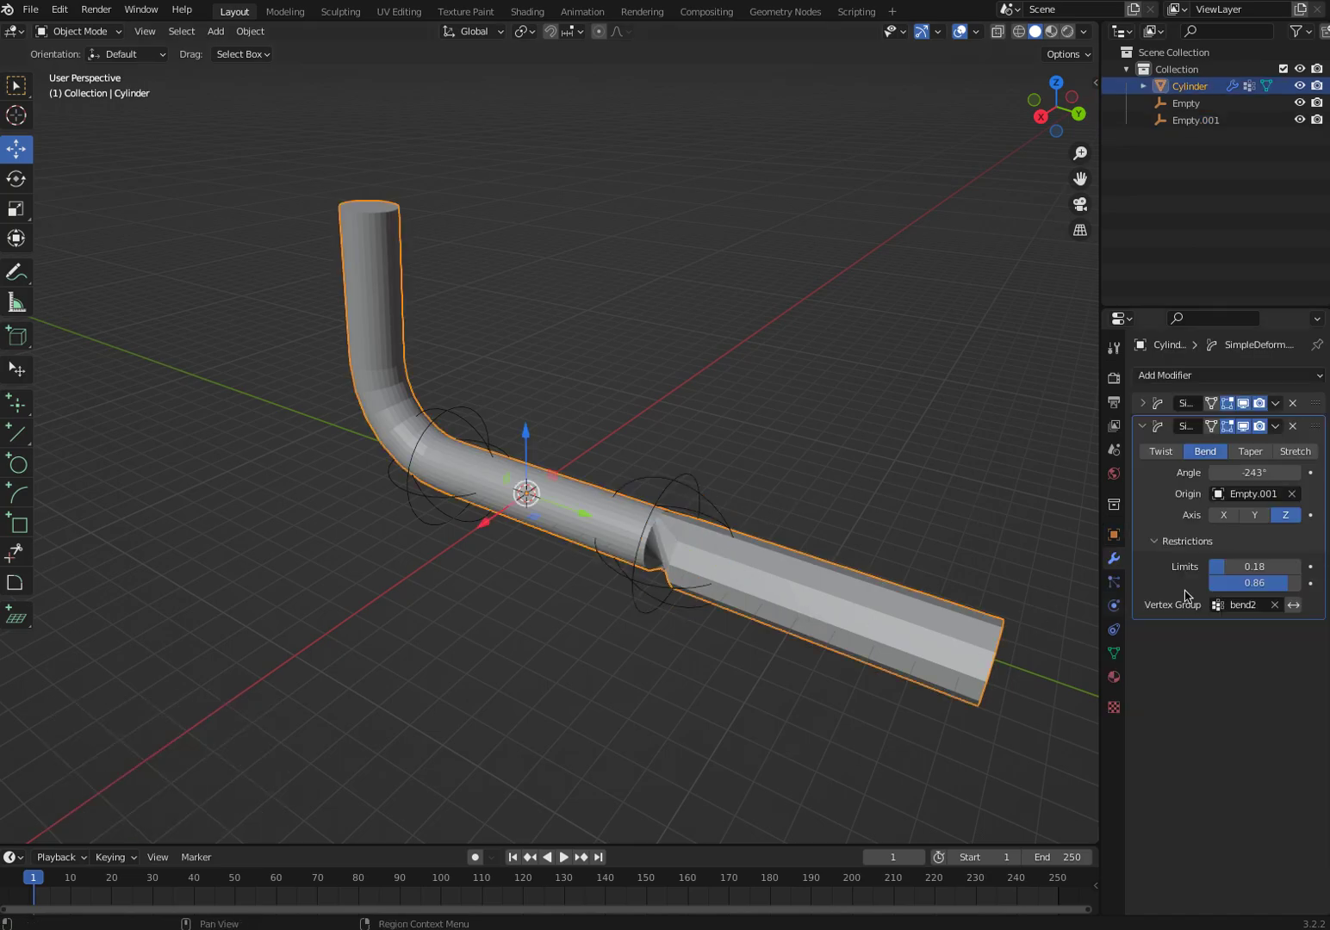
pyautogui.click(1252, 515)
pyautogui.moveTo(629, 617); pyautogui.dragTo(681, 618, button='middle')
# Step: Slide the second empty back and forth along the Y axis, leaving it at about 5.12 m
pyautogui.click(702, 472)
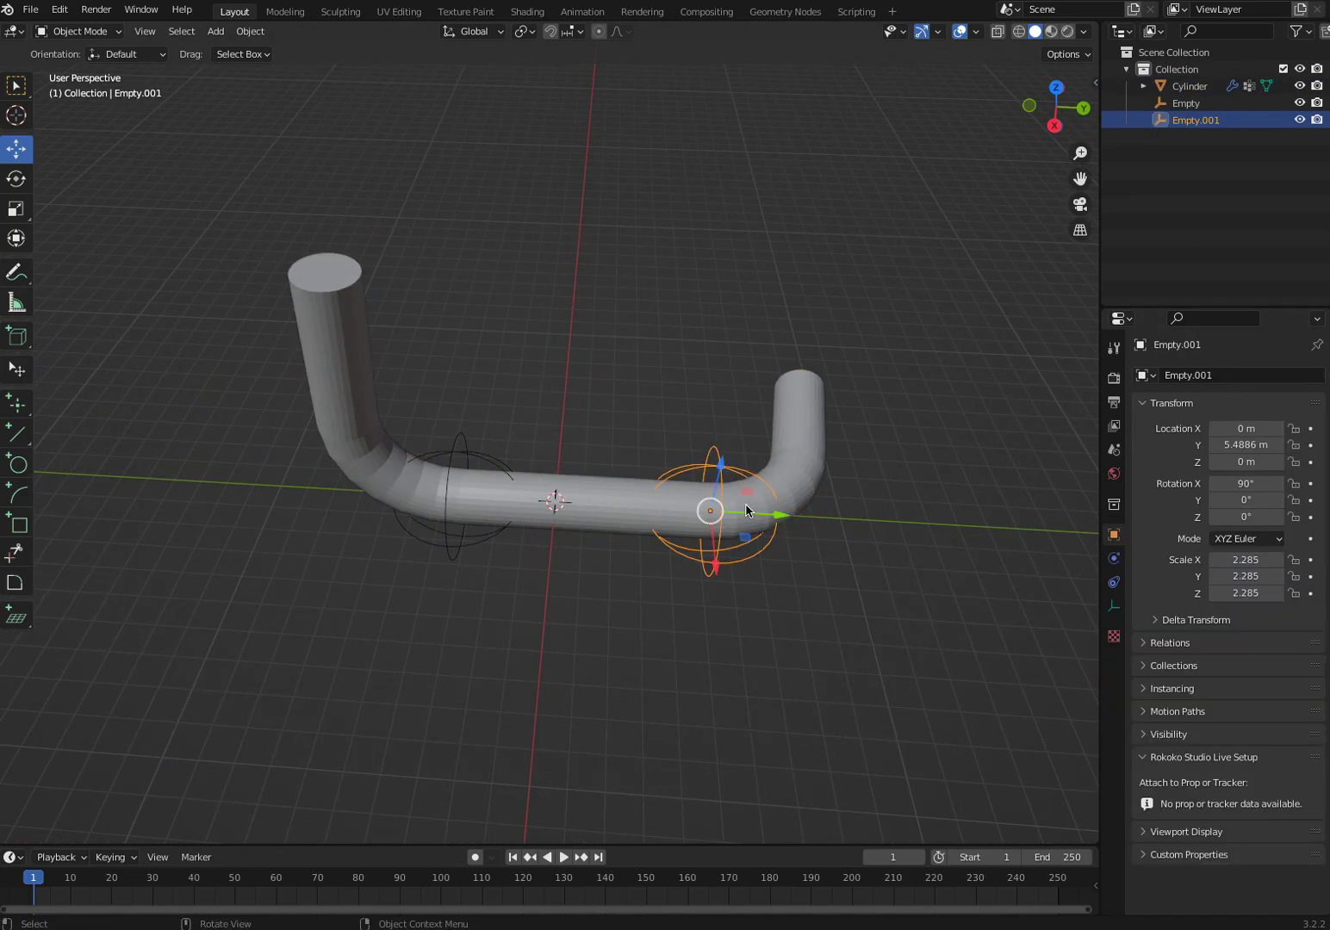
pyautogui.press('g')
pyautogui.press('y')
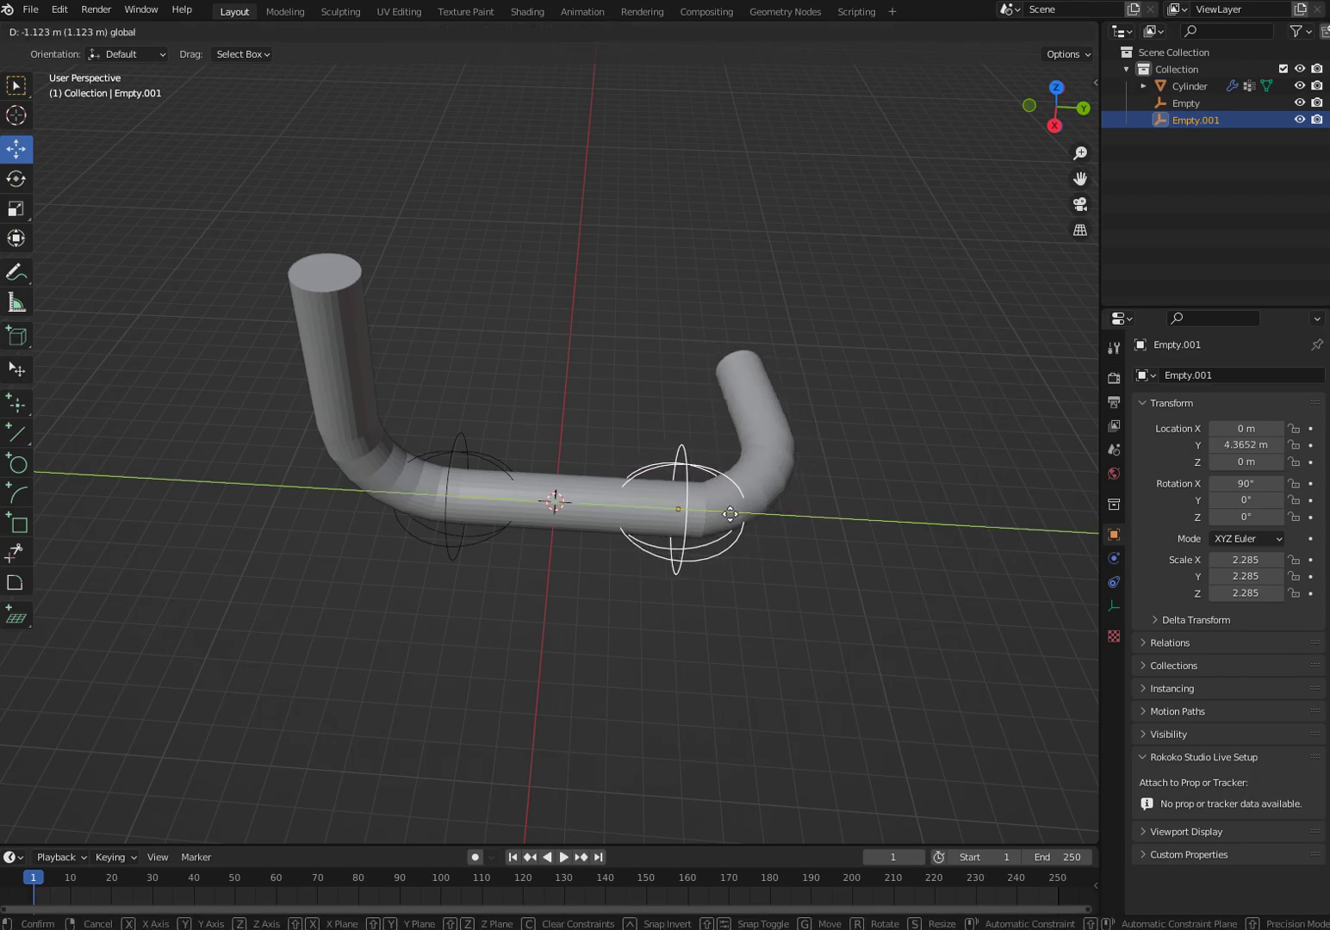
pyautogui.click(704, 522)
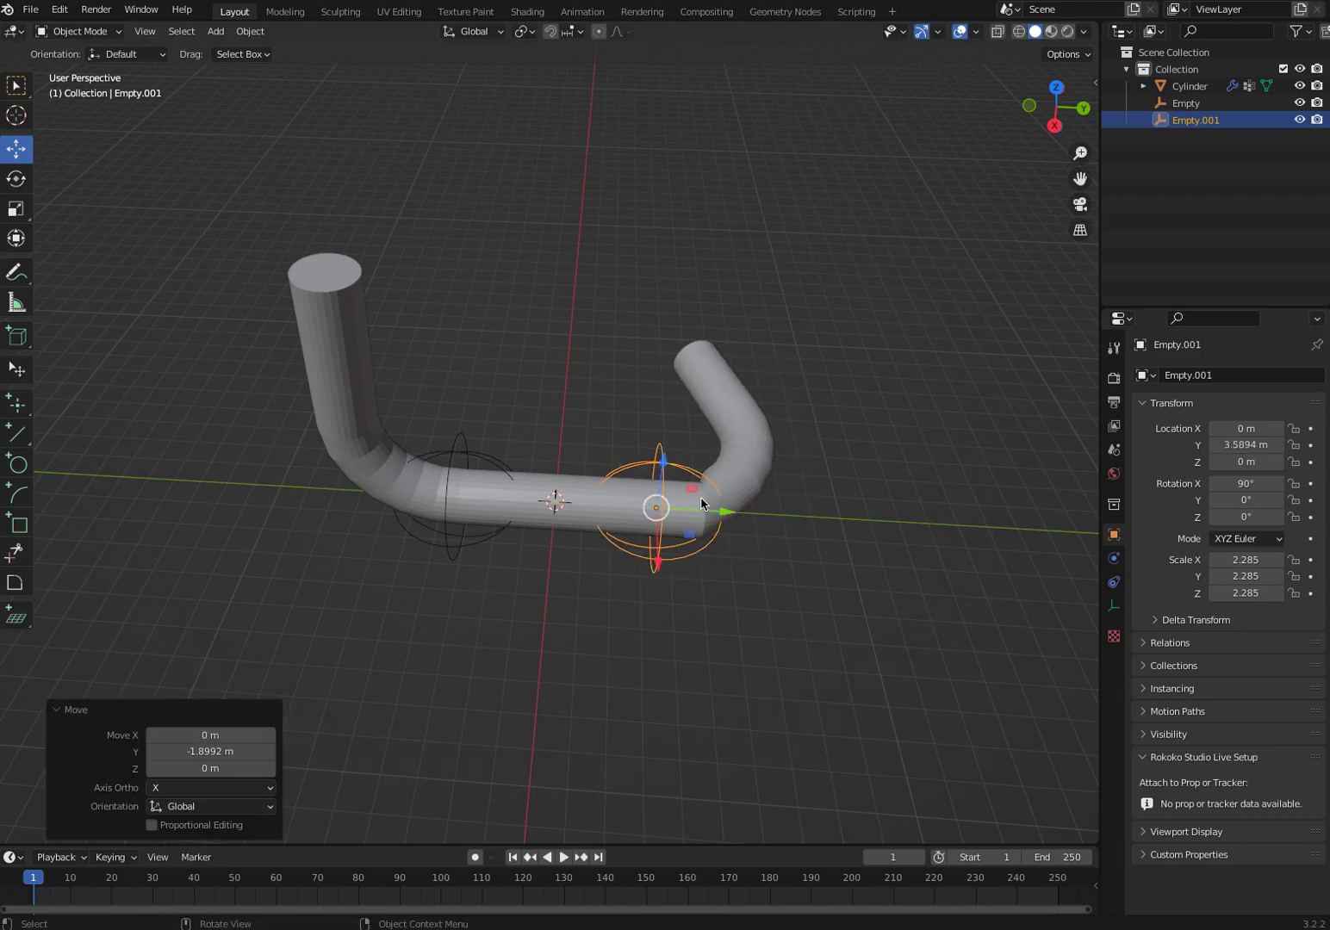
pyautogui.moveTo(725, 511); pyautogui.dragTo(747, 545)
pyautogui.moveTo(747, 545); pyautogui.dragTo(717, 492, button='middle')
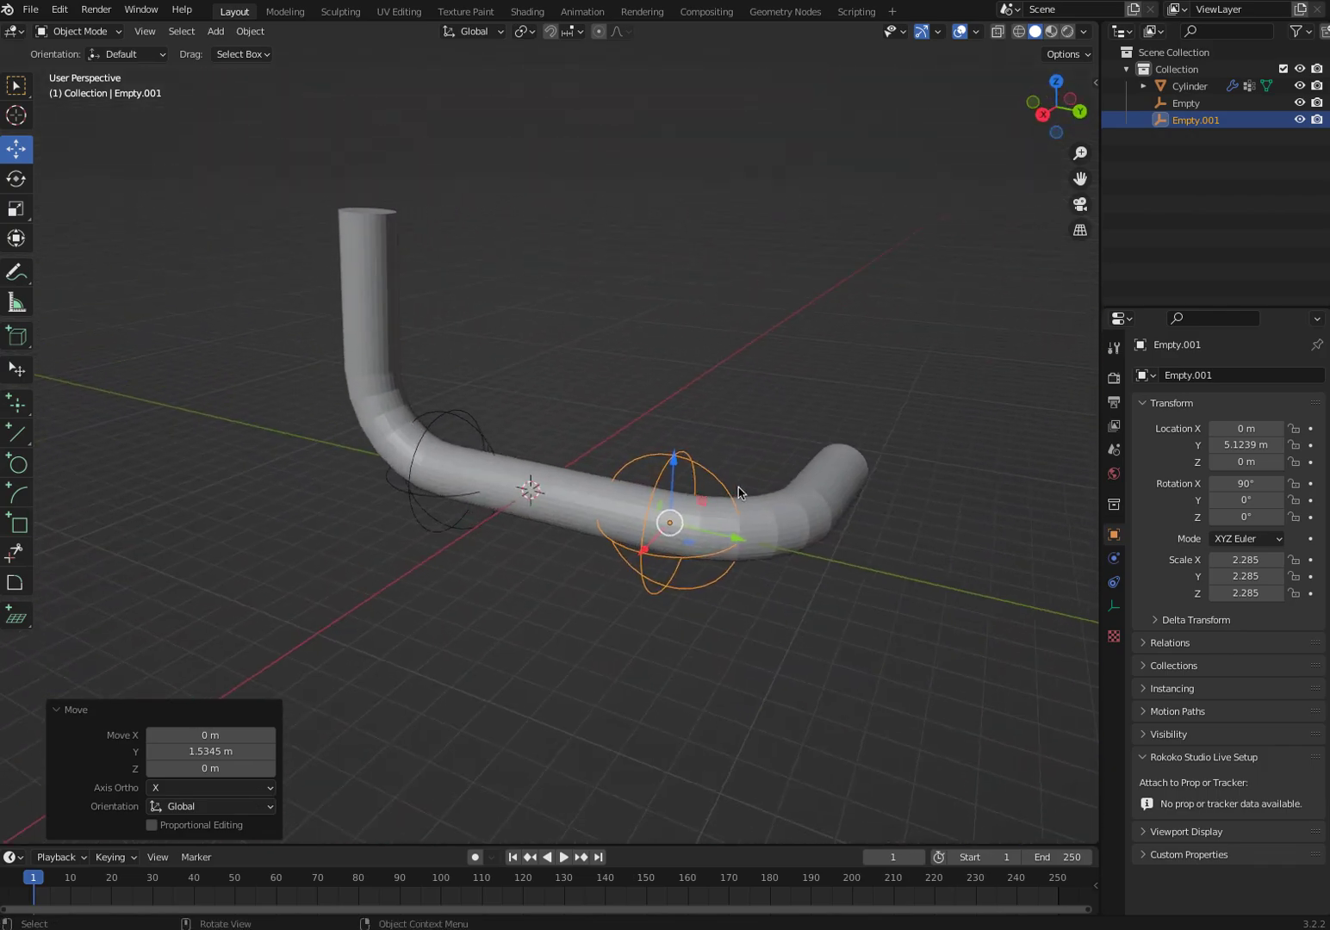
# Step: Reselect the cylinder, set the second Bend modifier's axis to X and inspect the bent pipe from several angles
pyautogui.click(823, 488)
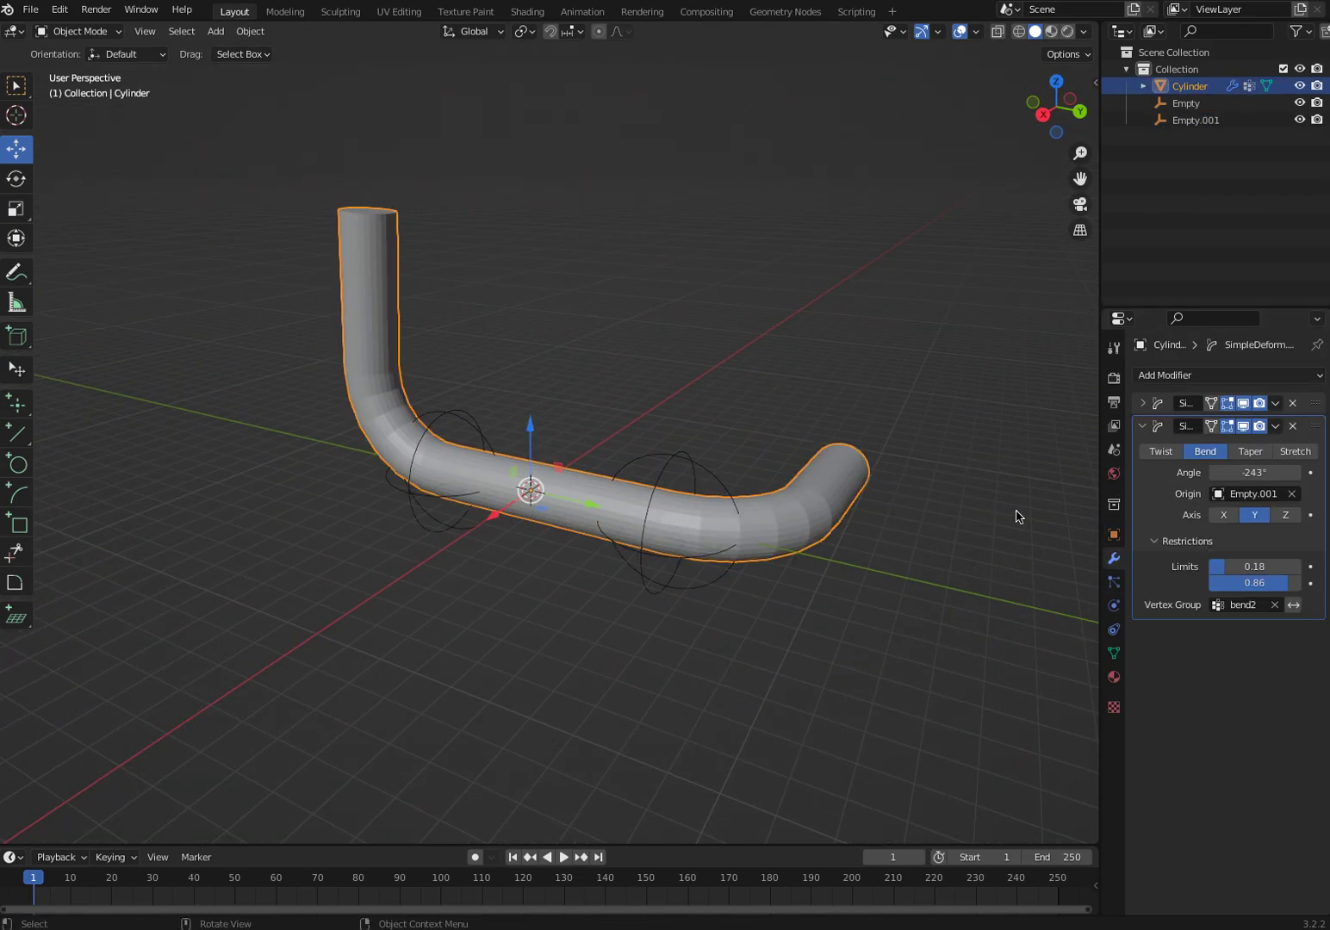
pyautogui.click(1224, 515)
pyautogui.moveTo(671, 674); pyautogui.dragTo(740, 681, button='middle')
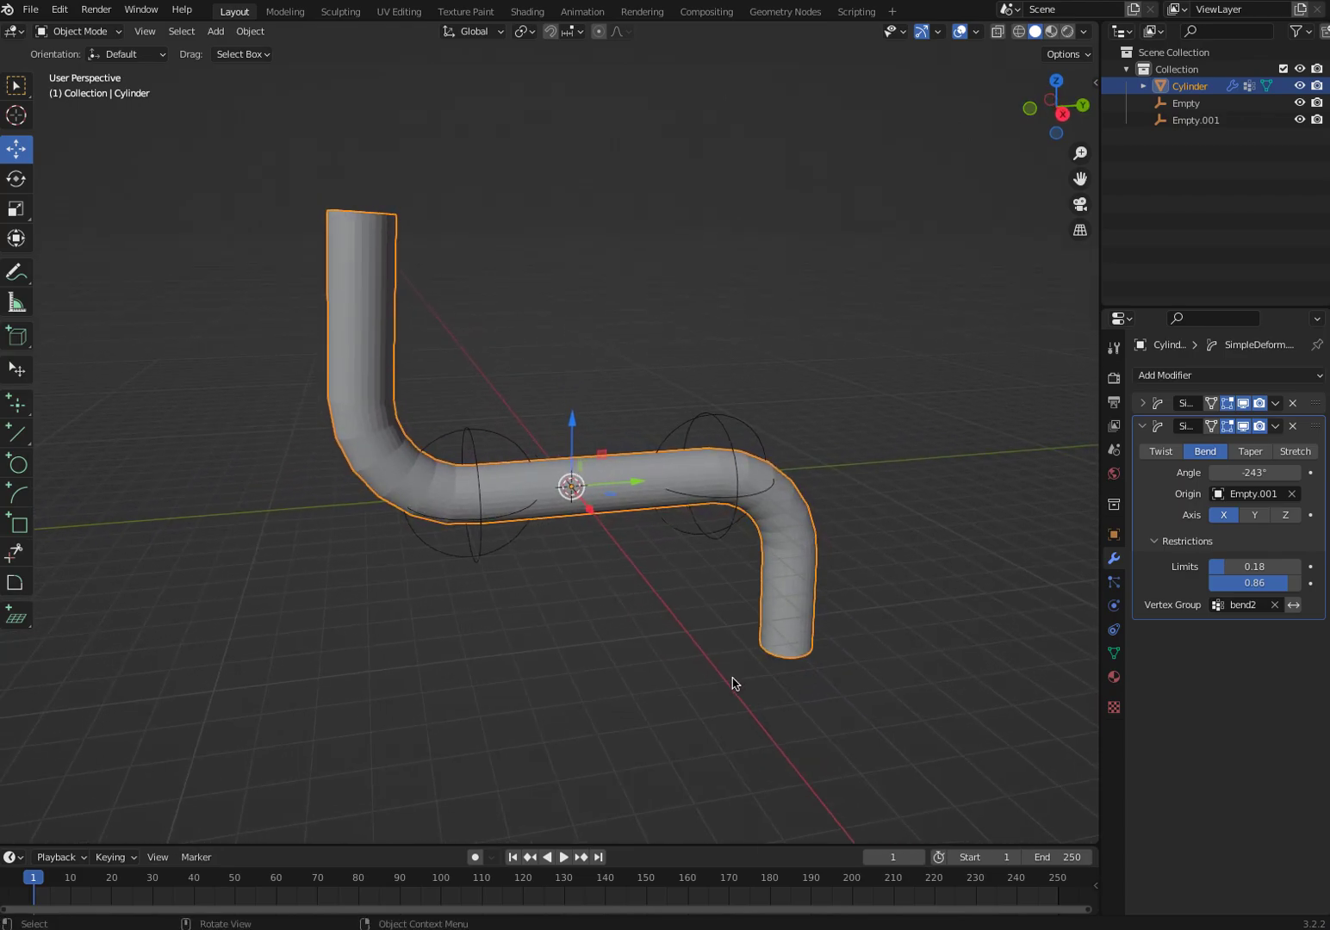
pyautogui.moveTo(661, 648); pyautogui.dragTo(635, 687, button='middle')
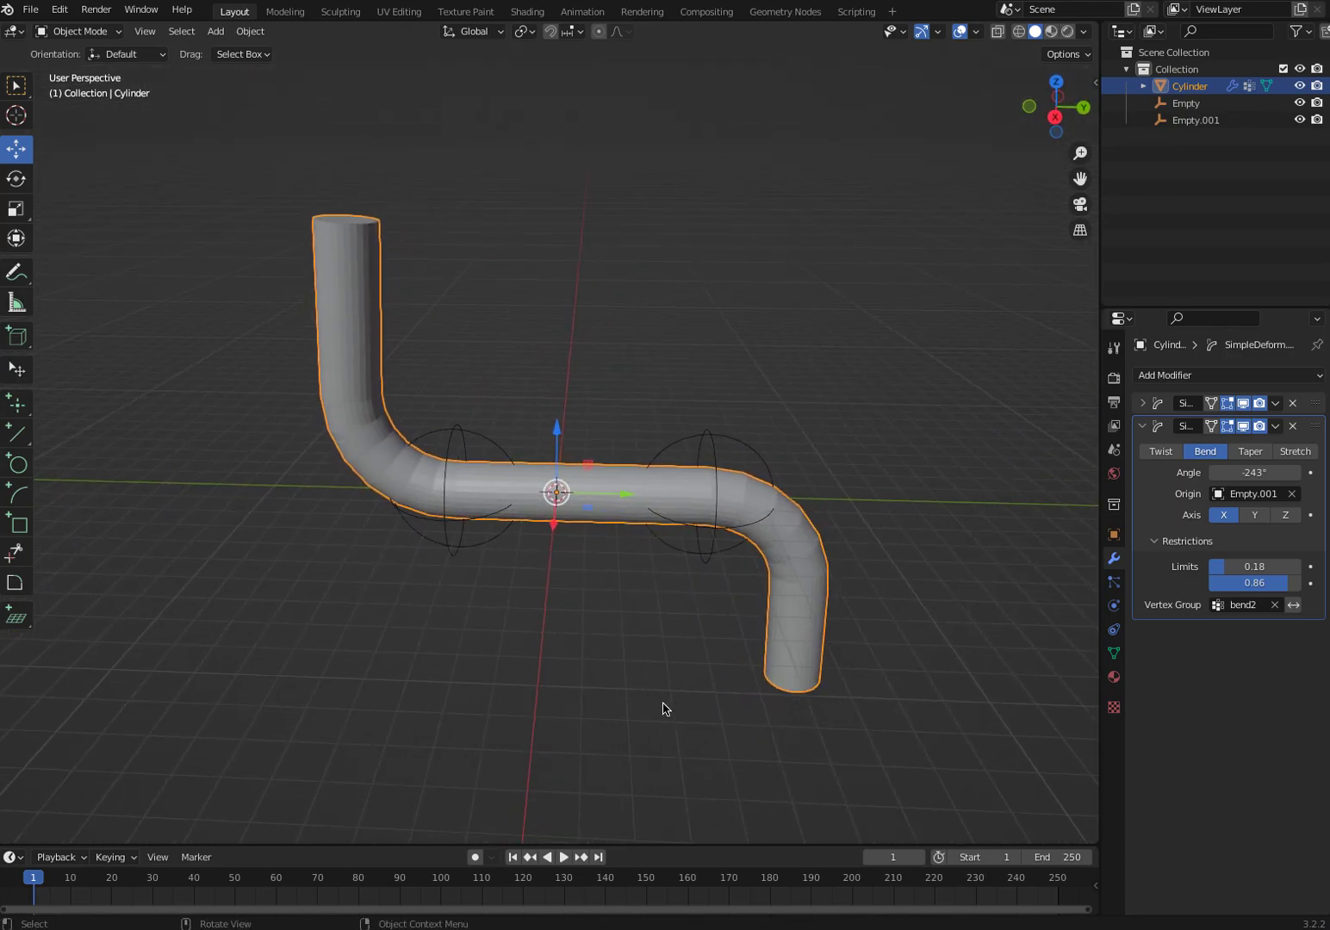
pyautogui.moveTo(652, 702); pyautogui.dragTo(695, 730, button='middle')
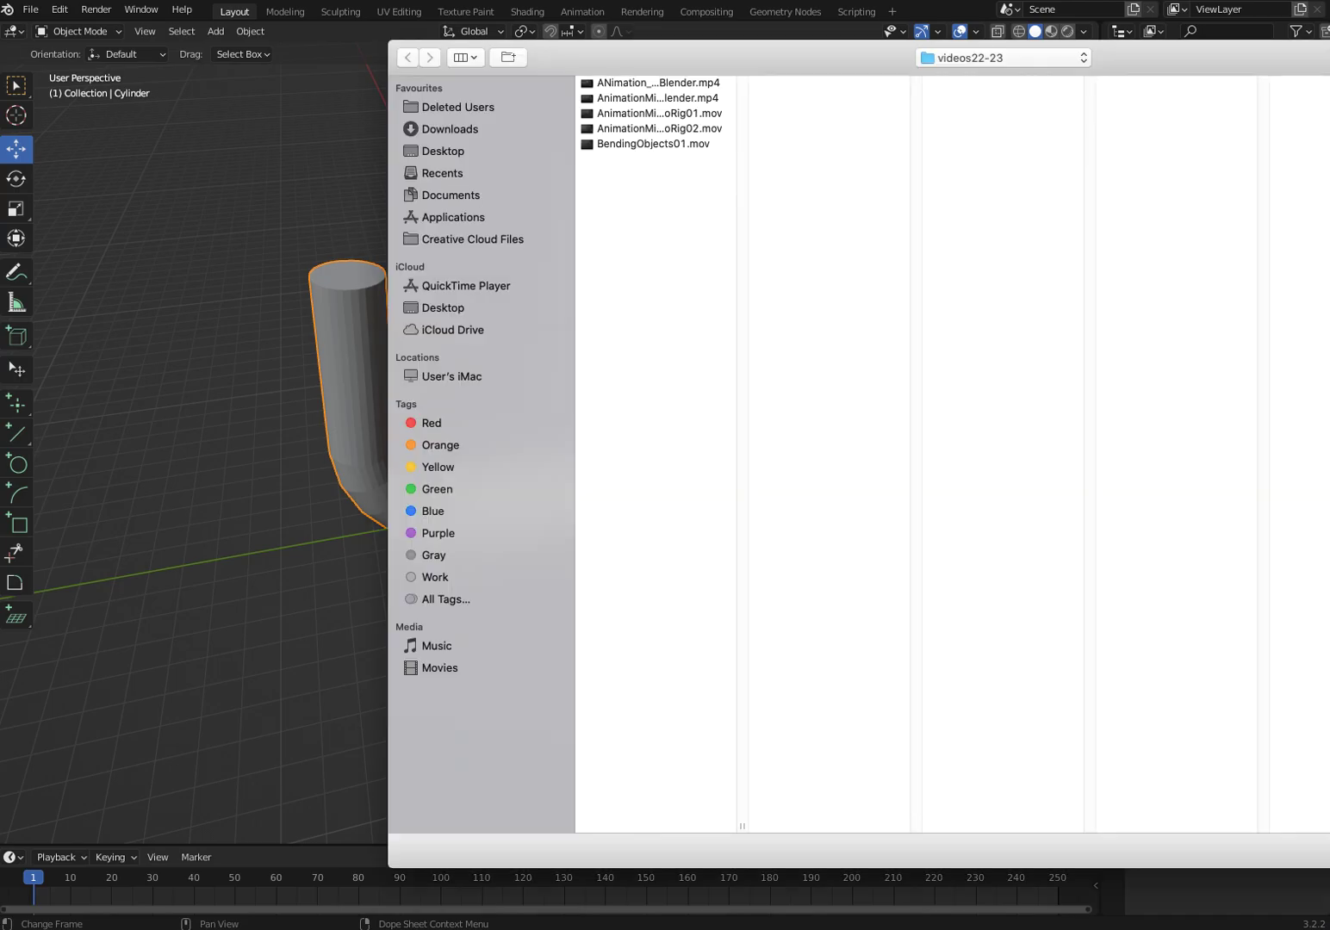
pyautogui.click(97, 0)
pyautogui.click(98, 0)
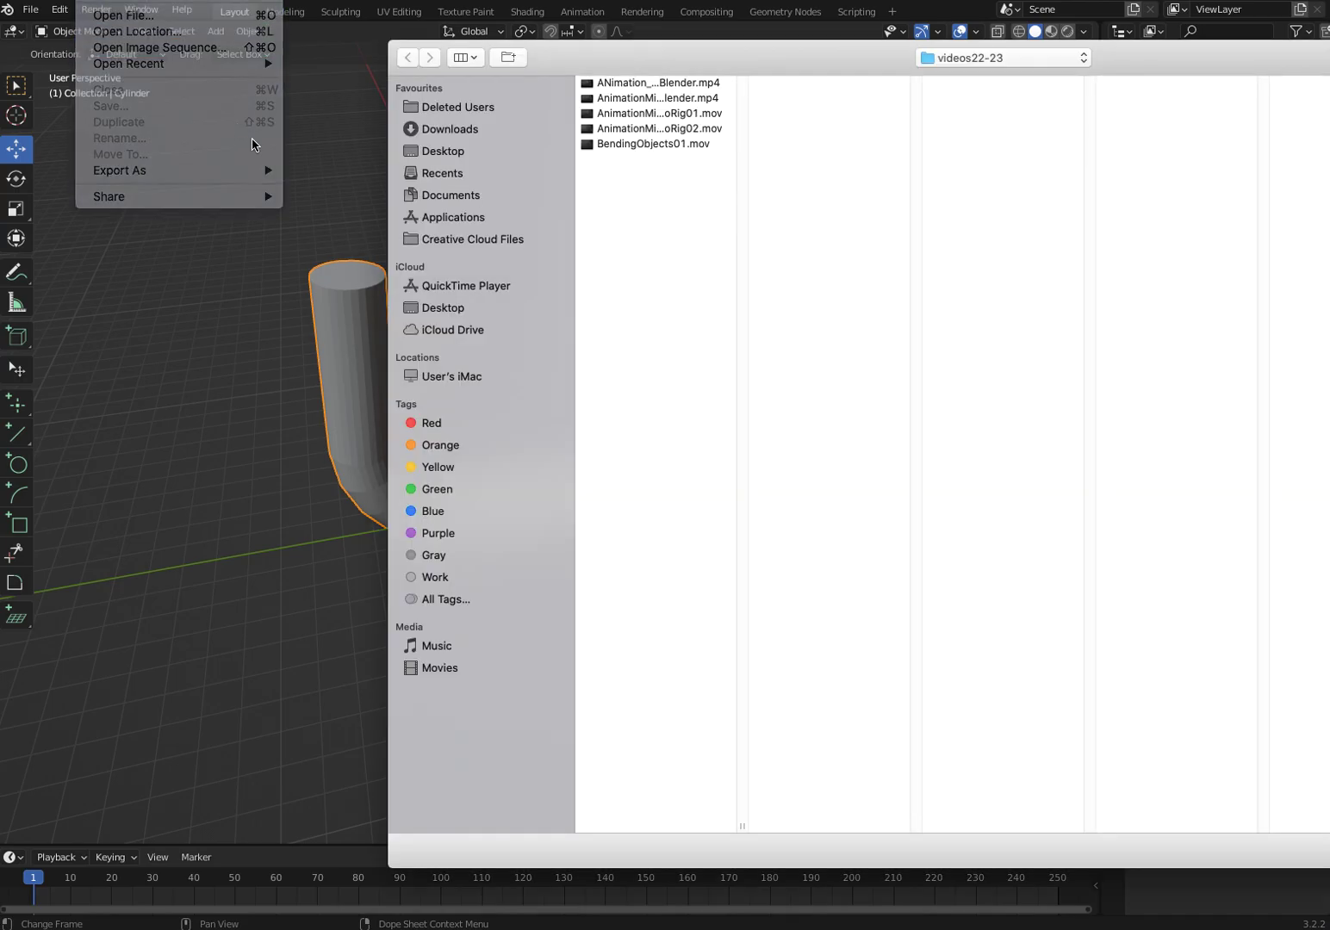